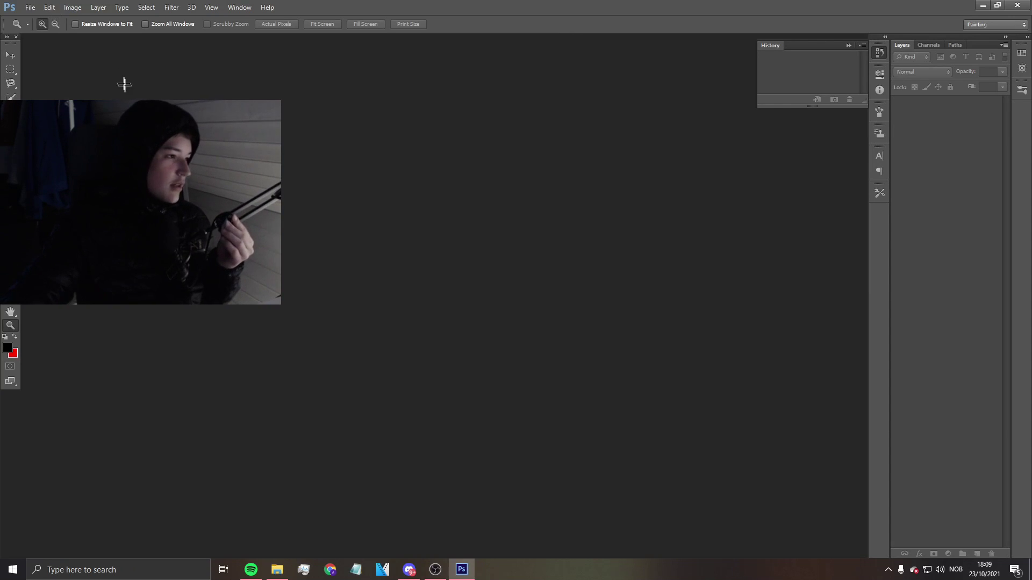
left_click(30, 5)
left_click(333, 107)
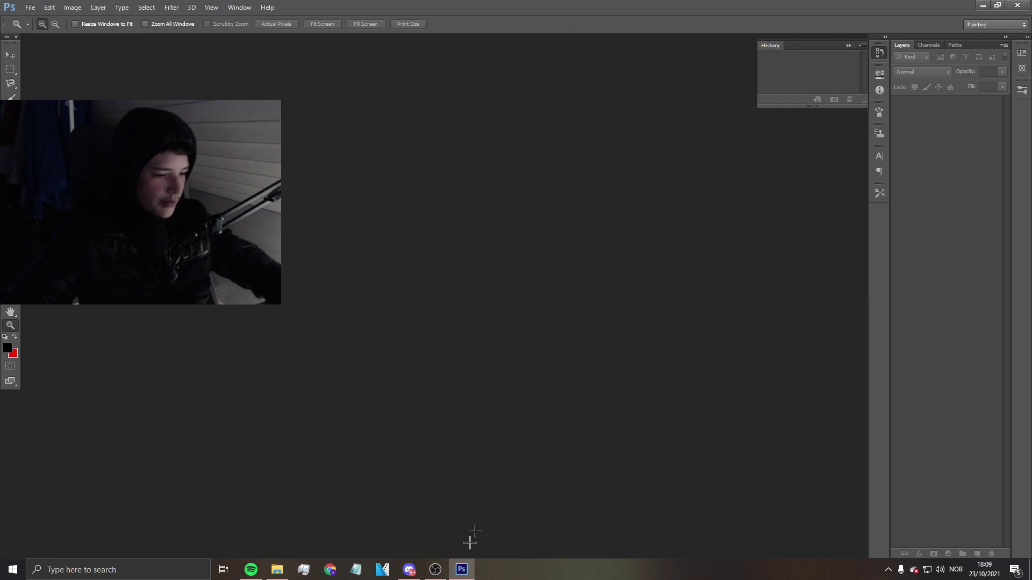
Find and launch OpenIV from the Windows search, choosing Grand Theft Auto V for Windows as the game.
left_click(123, 578)
type("open")
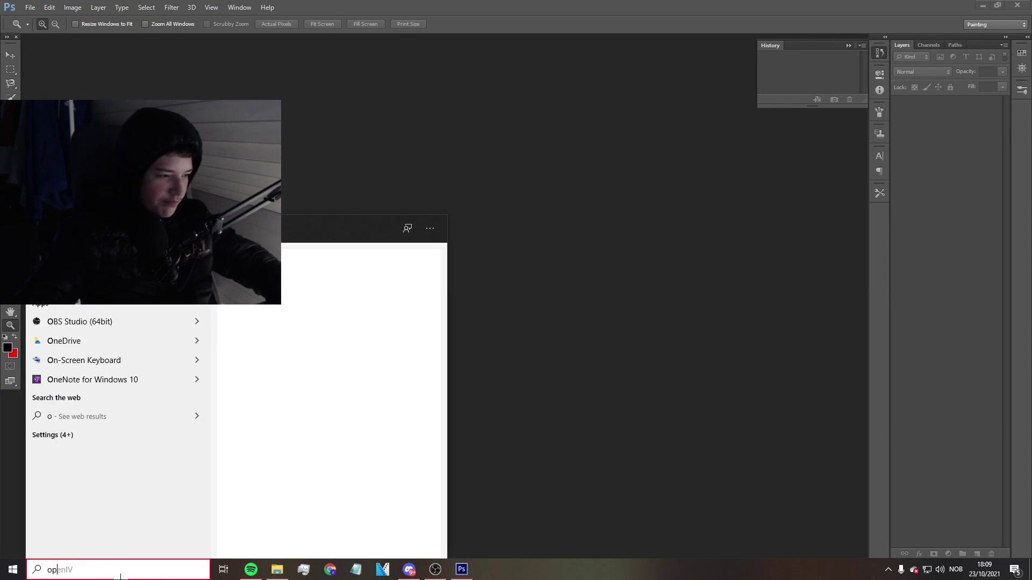
key("Return")
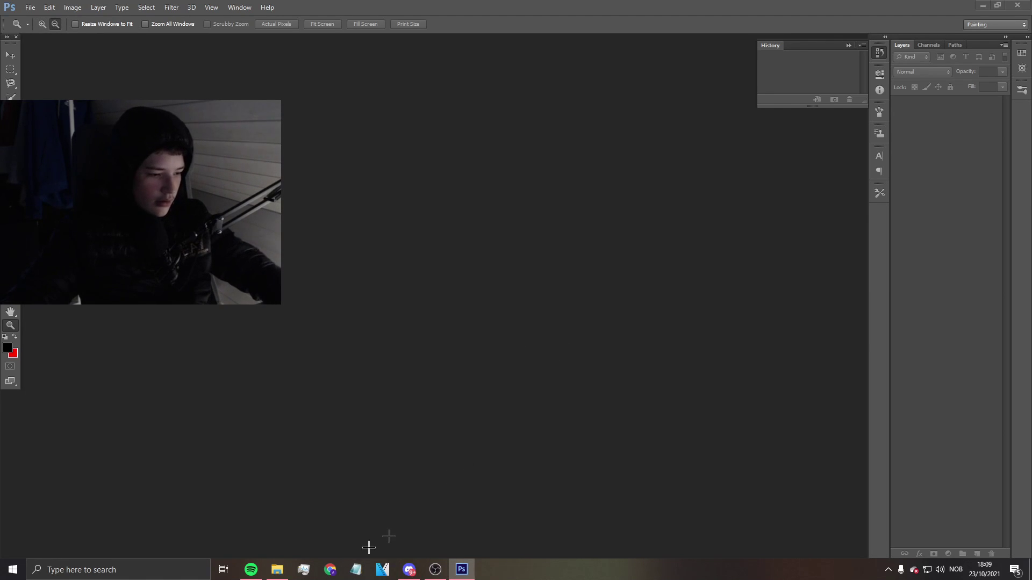
left_click(130, 571)
type("open")
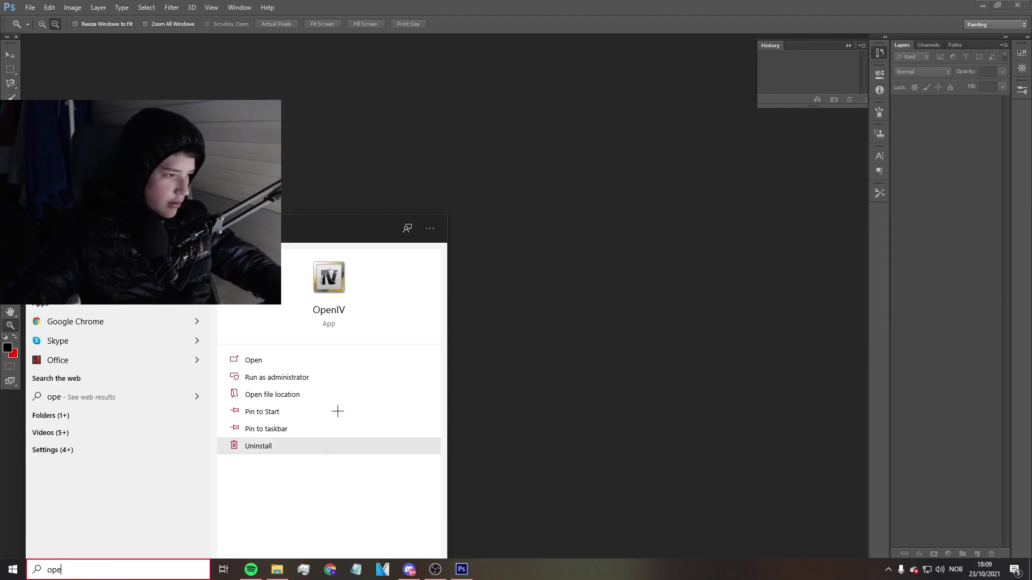
key("Escape")
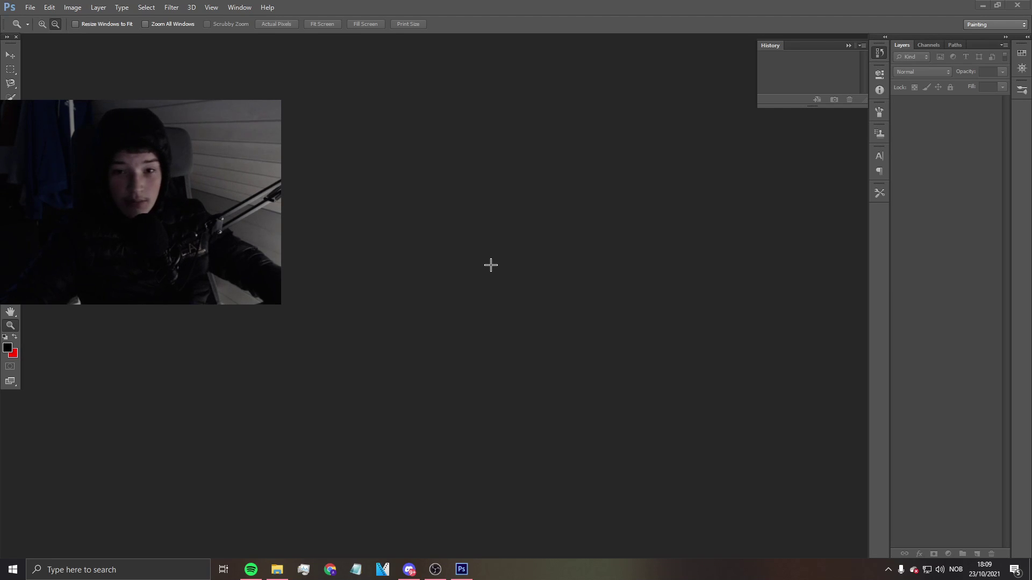
left_click(466, 296)
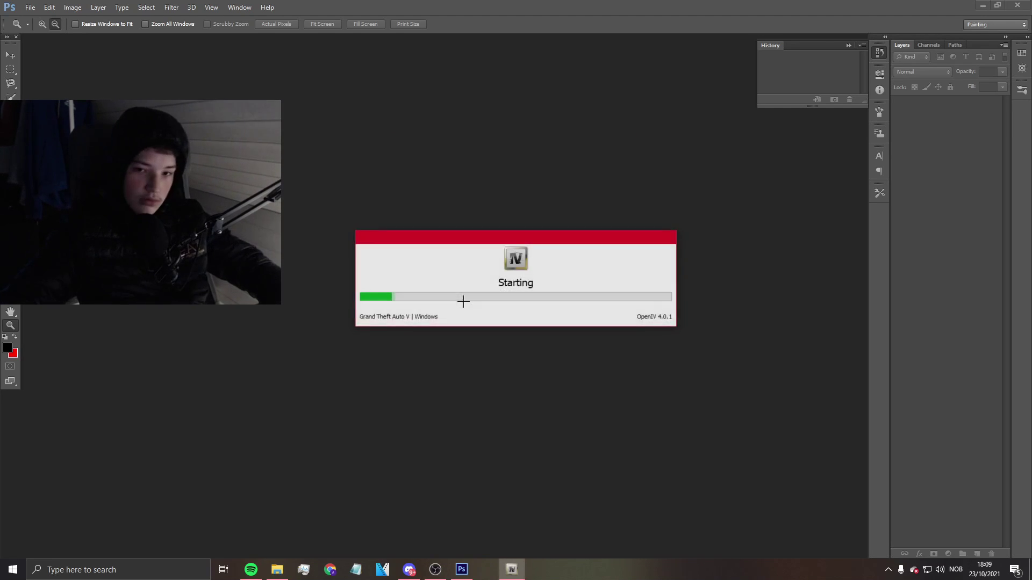
left_click_drag(531, 237, 404, 167)
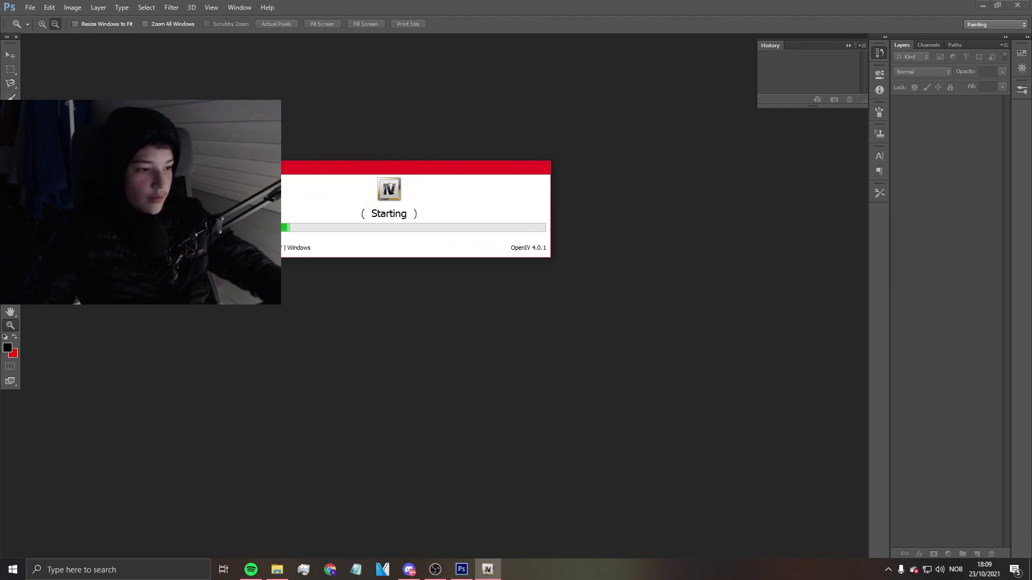
left_click_drag(305, 163, 537, 180)
left_click(461, 570)
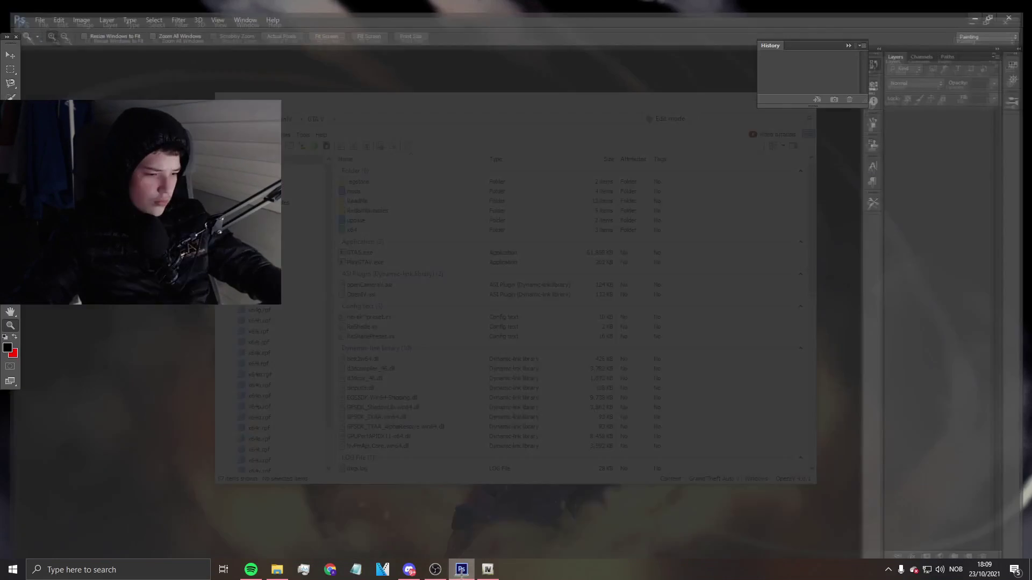
left_click(485, 574)
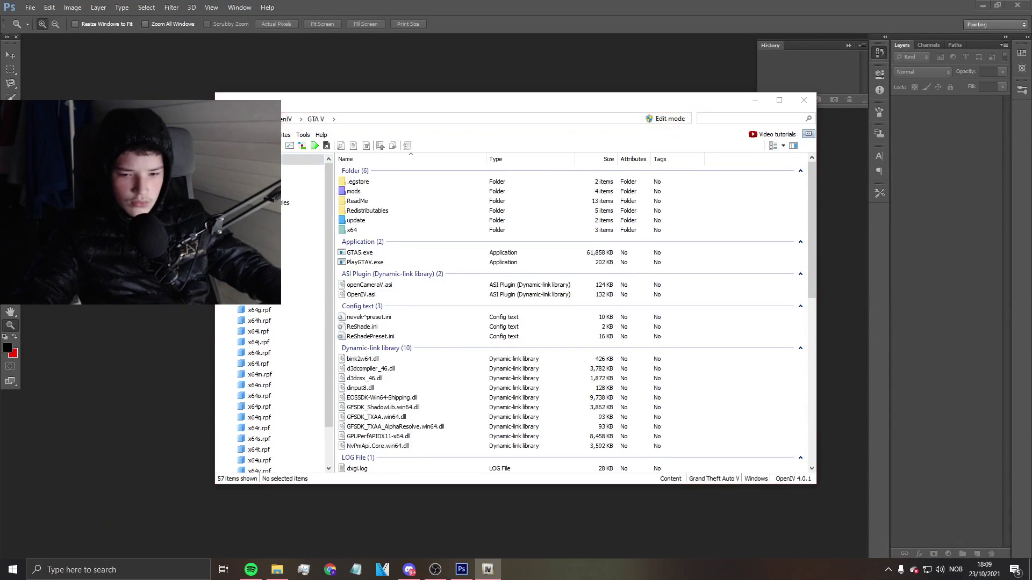
left_click(155, 57)
left_click(28, 7)
left_click(184, 45)
left_click(29, 6)
left_click(451, 442)
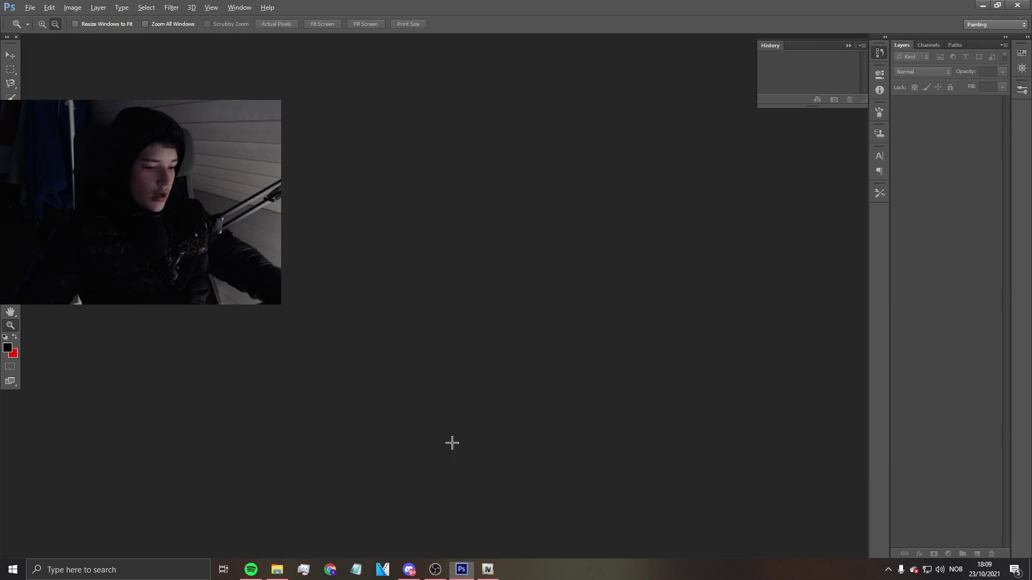
left_click(488, 569)
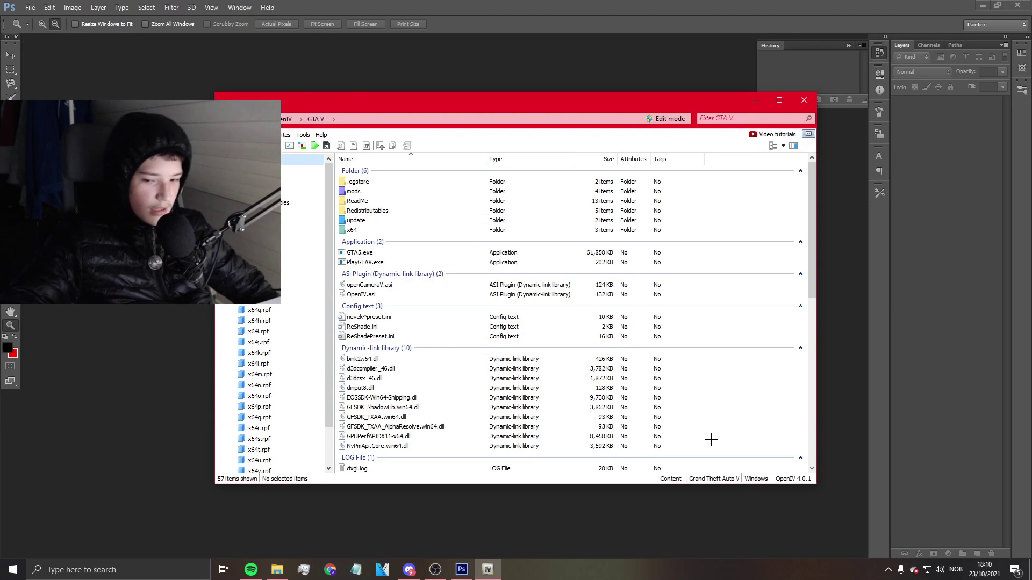
key("alt+Tab")
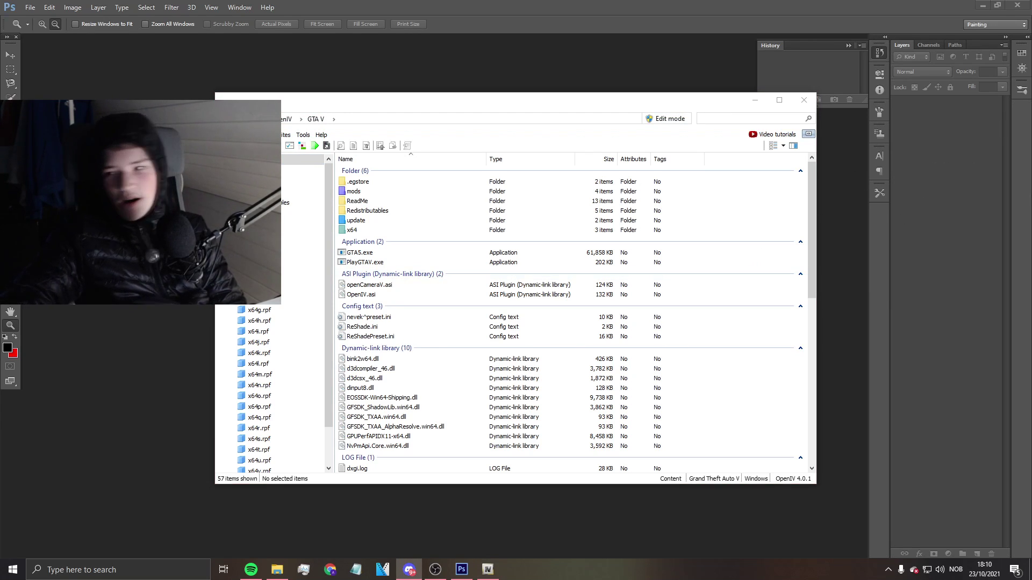
key("alt+Tab")
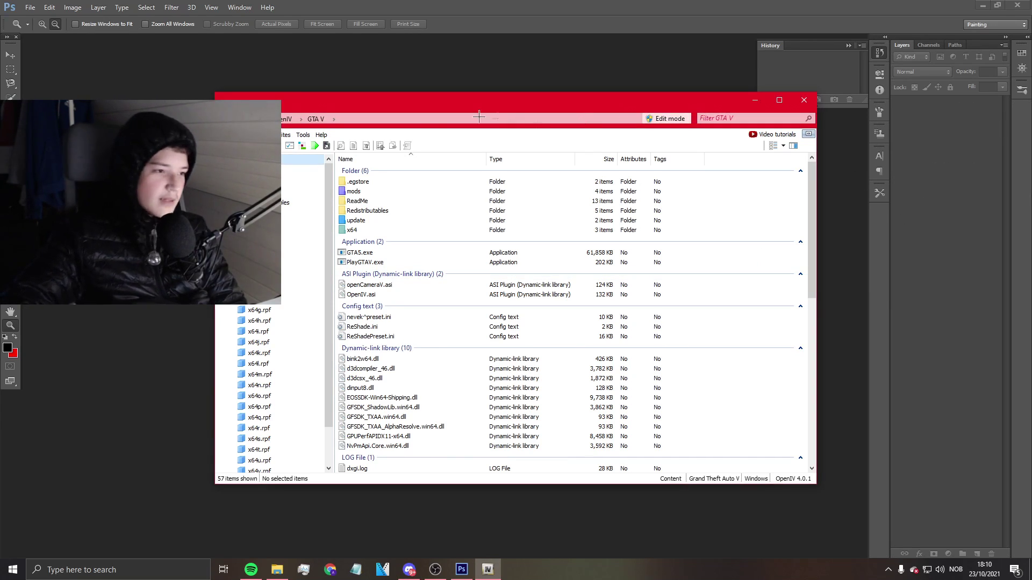
key("alt+f")
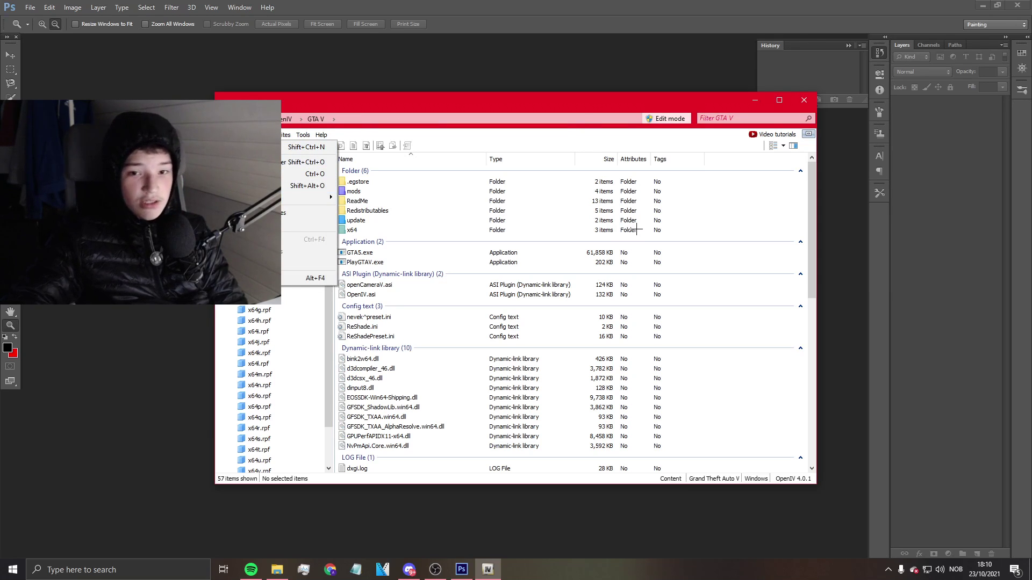
Switch to Discord, maximize it, and look through the shop server's subscriber-verification, giveaway and chat channels.
key("alt+Tab")
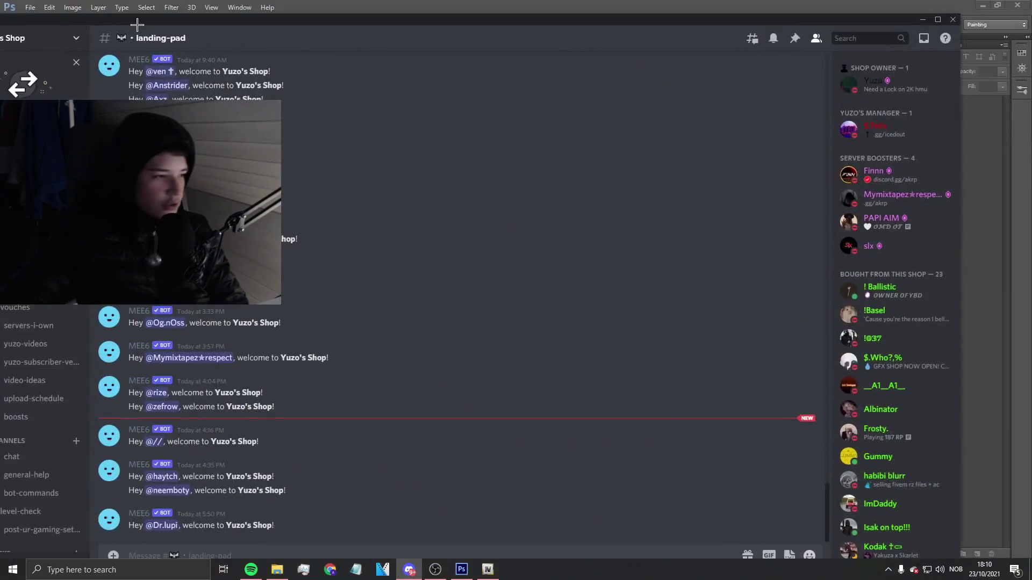
left_click(1011, 20)
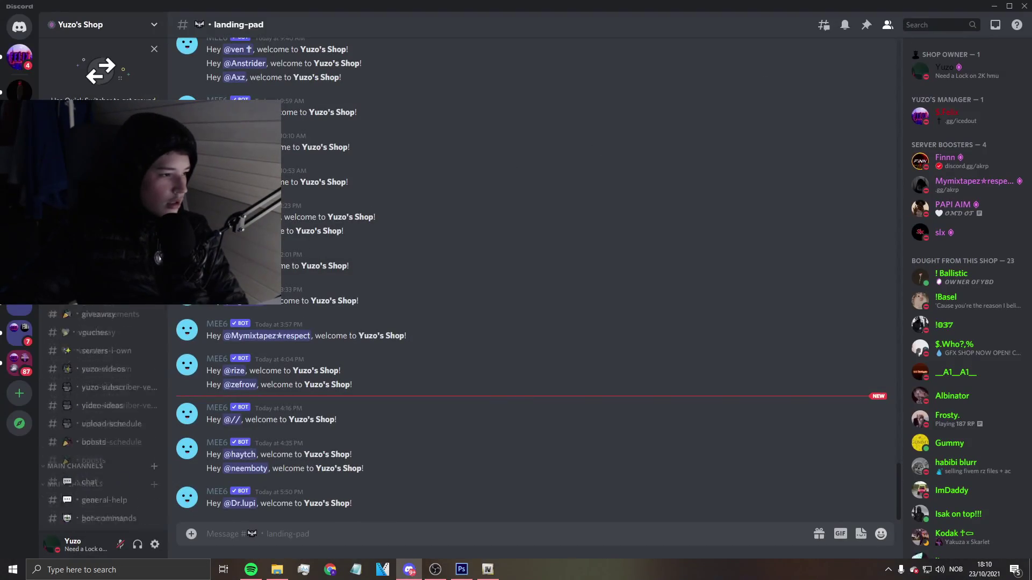
scroll(103, 285, "up", 5)
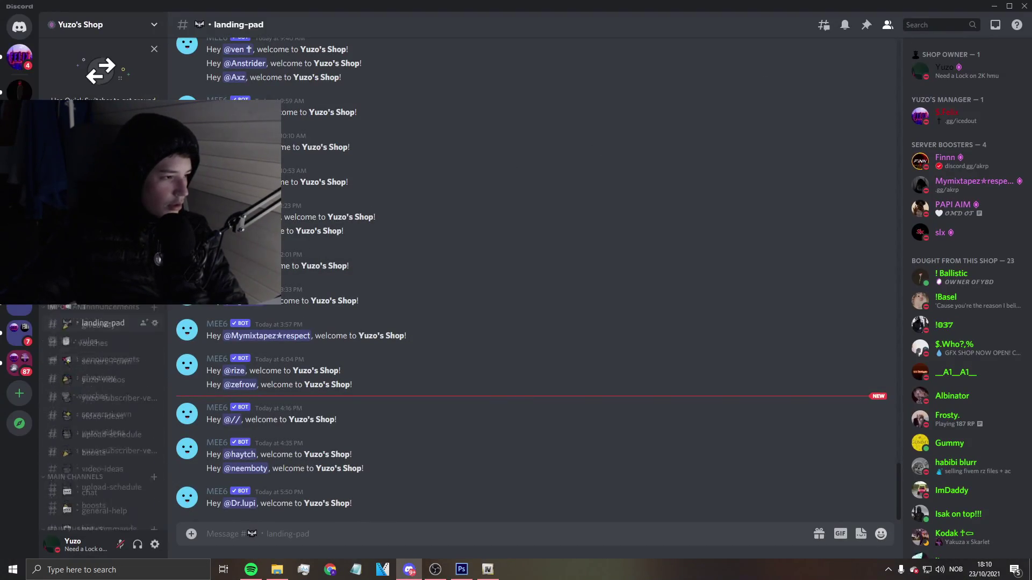
scroll(103, 285, "down", 7)
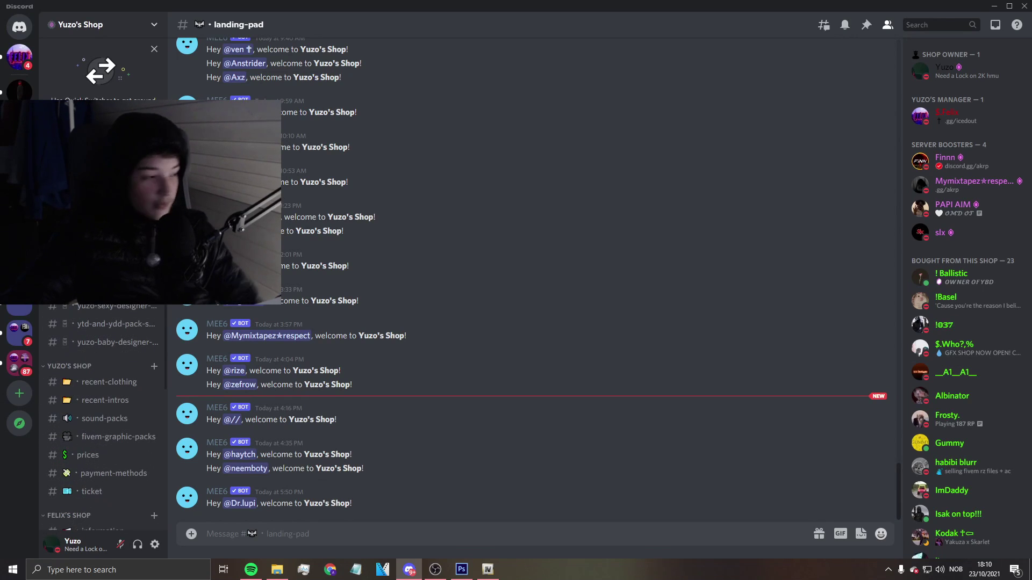
scroll(108, 330, "down", 10)
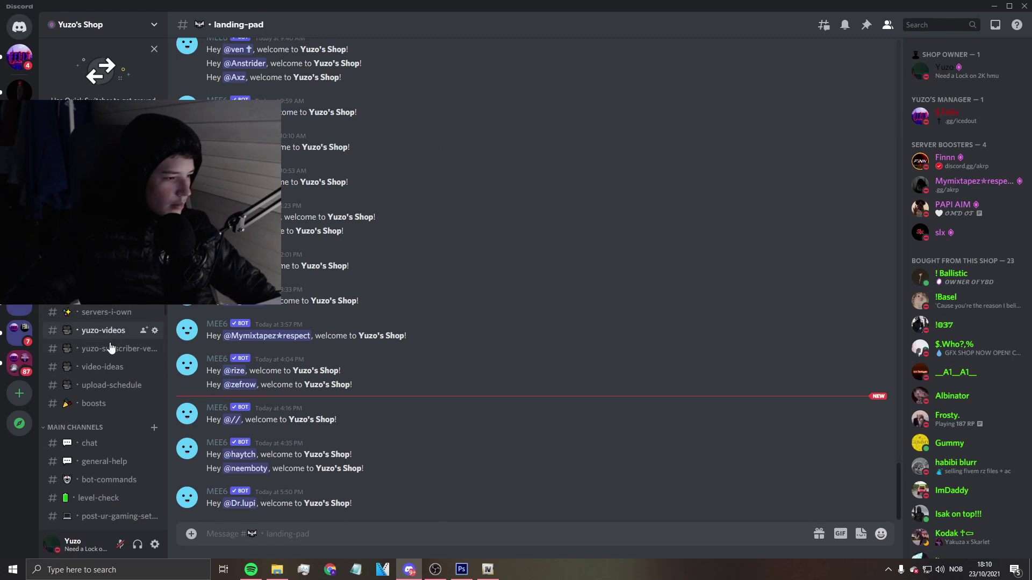
left_click(111, 349)
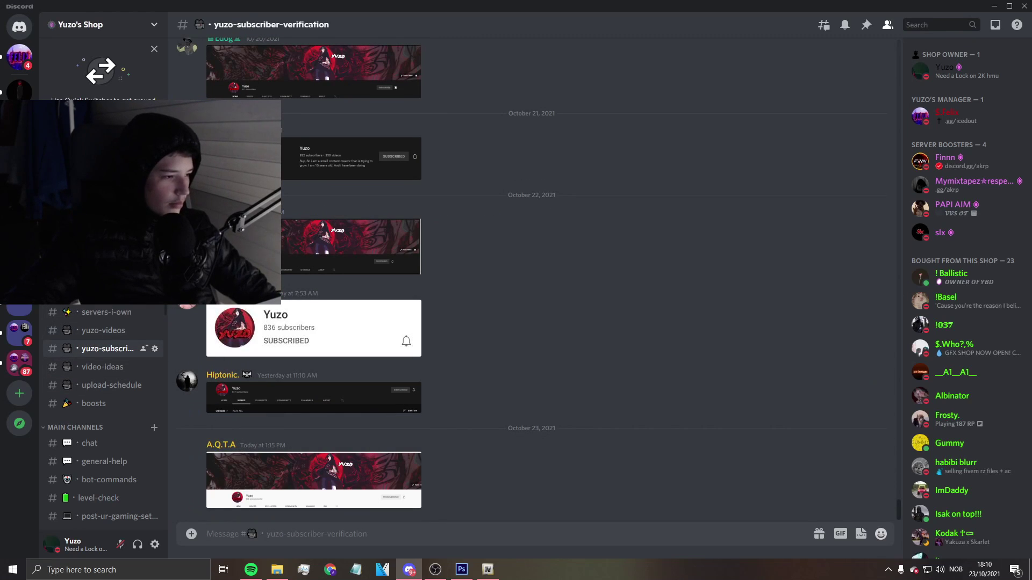
left_click(107, 293)
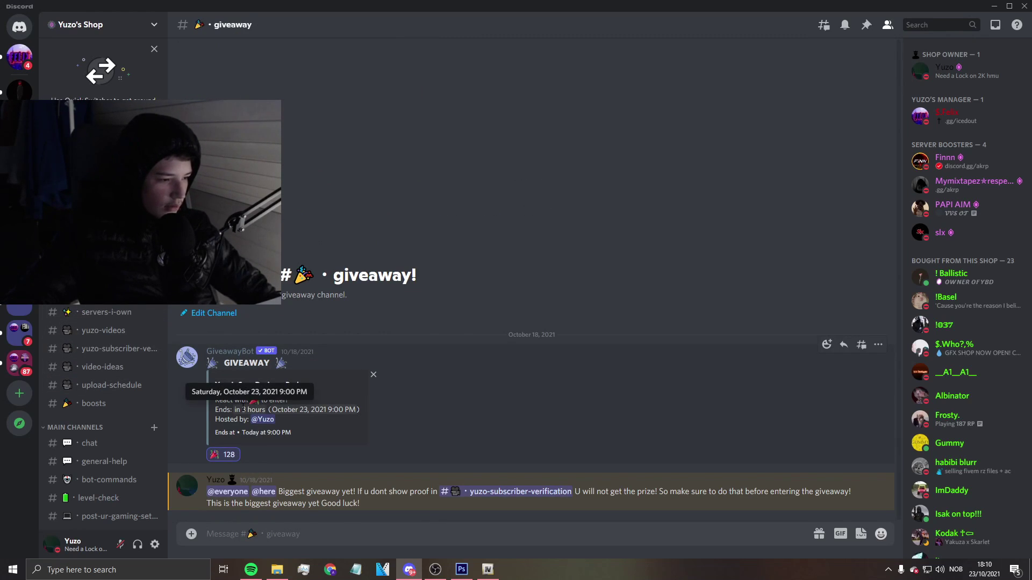
left_click(104, 440)
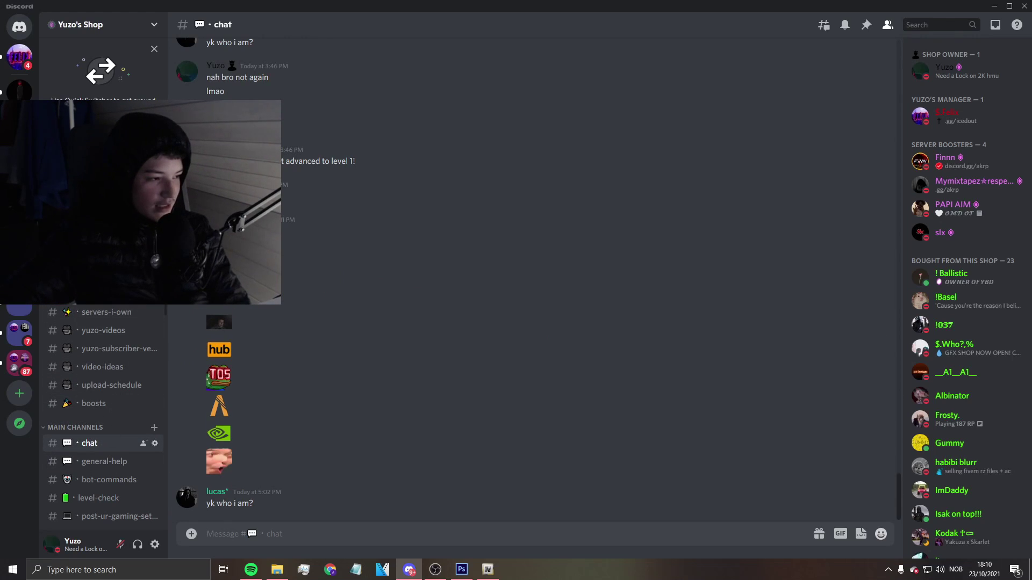
left_click(115, 293)
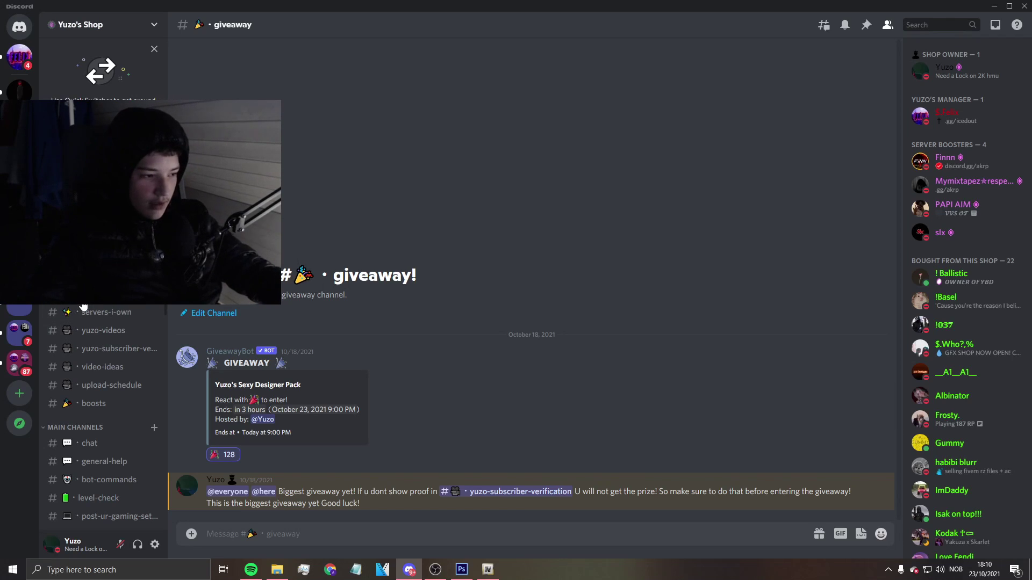
View the earliest template files posted in the yuzos-clothing-templates channel, and minimize Discord.
scroll(102, 403, "up", 3)
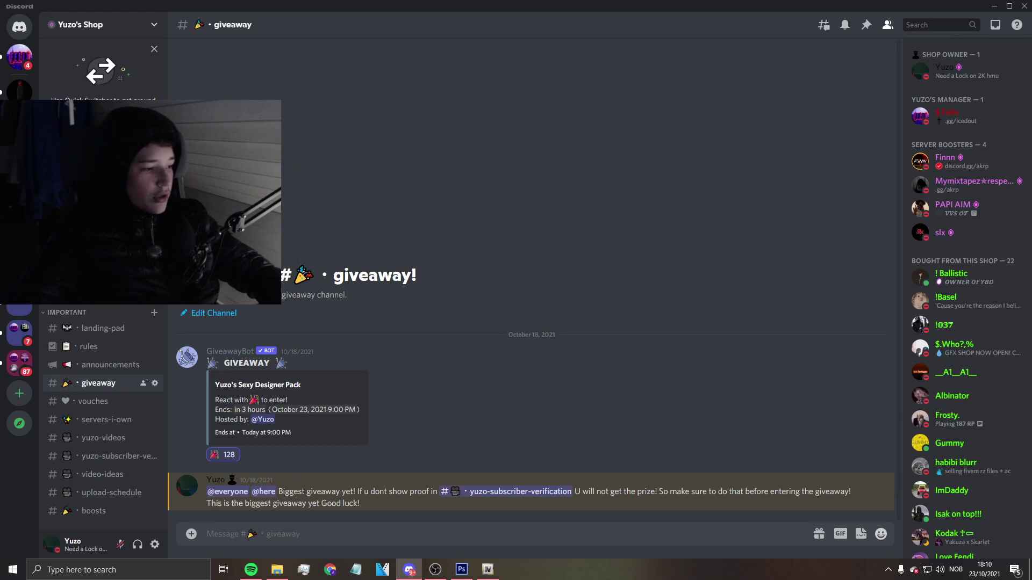
scroll(120, 312, "down", 8)
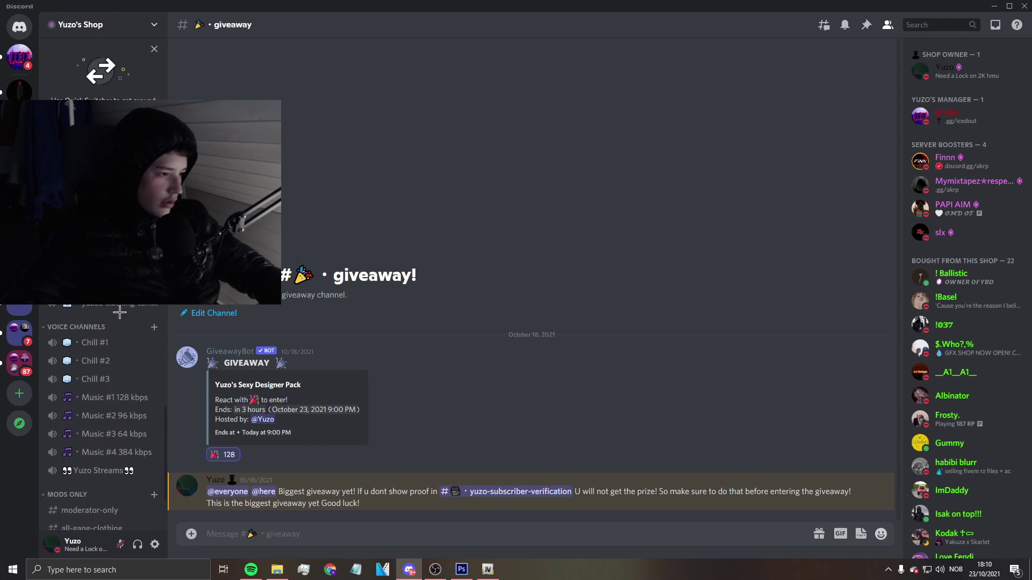
left_click(116, 307)
scroll(360, 361, "up", 15)
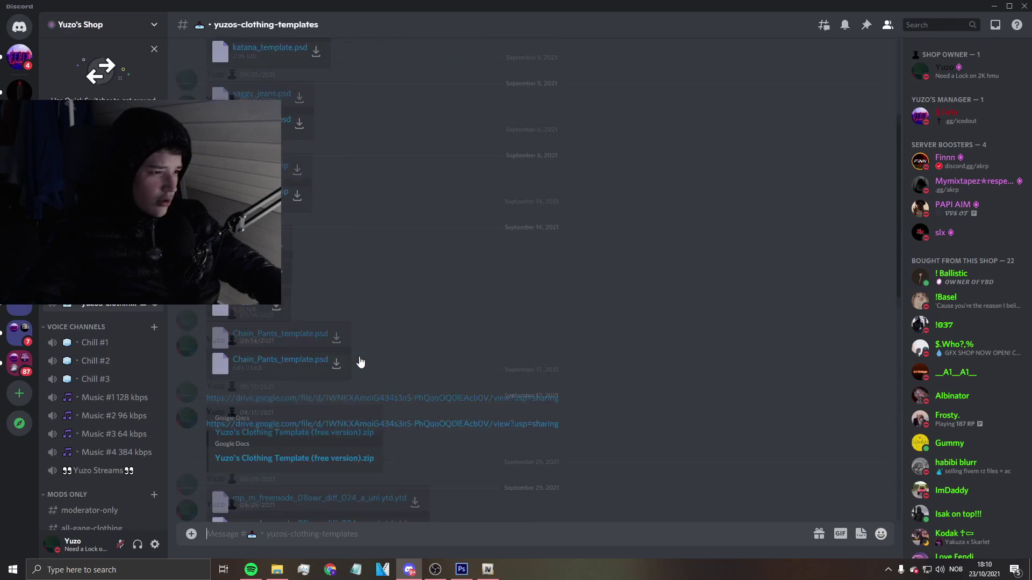
left_click(993, 6)
Open the BaseballJersey folder from Assets > Most used in Yuzo's Ultimate Designer Pack in OpenIV.
left_click(225, 135)
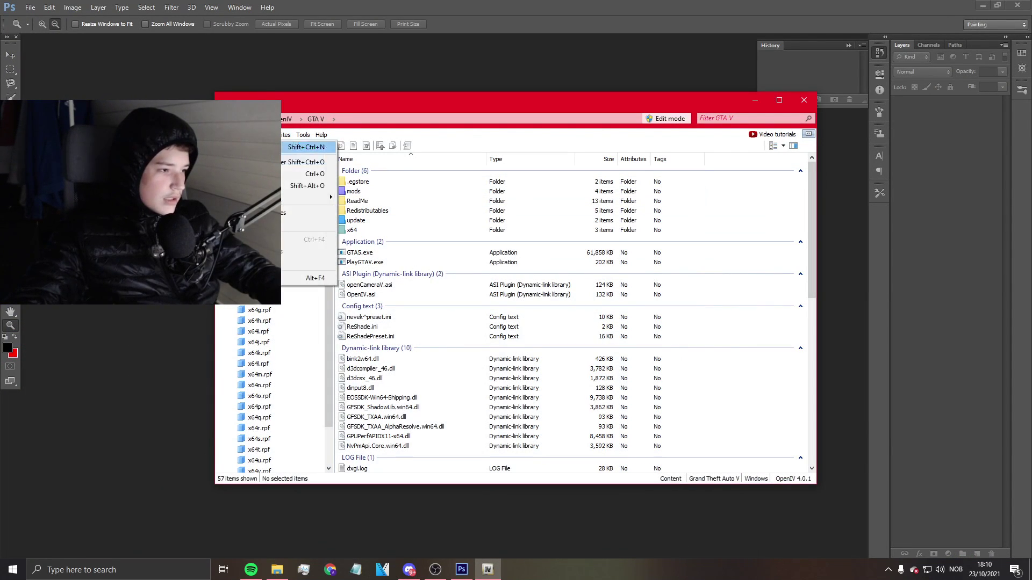
left_click(323, 186)
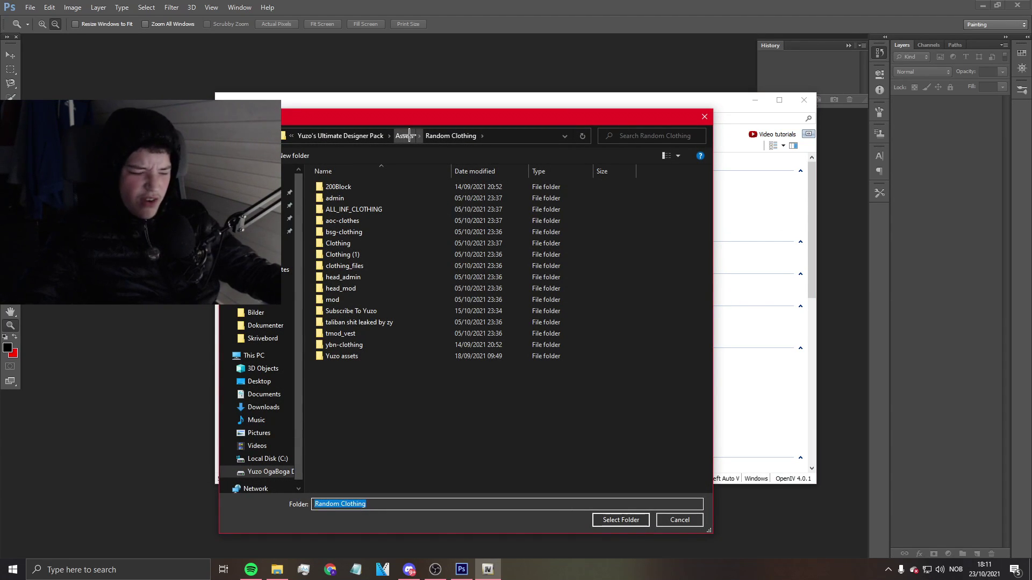
left_click(406, 135)
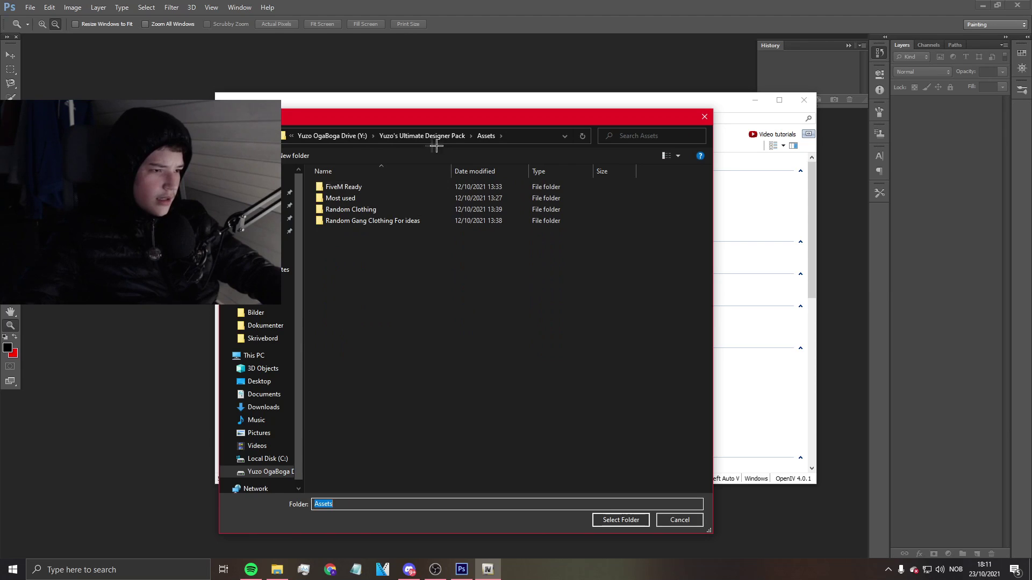
double_click(381, 190)
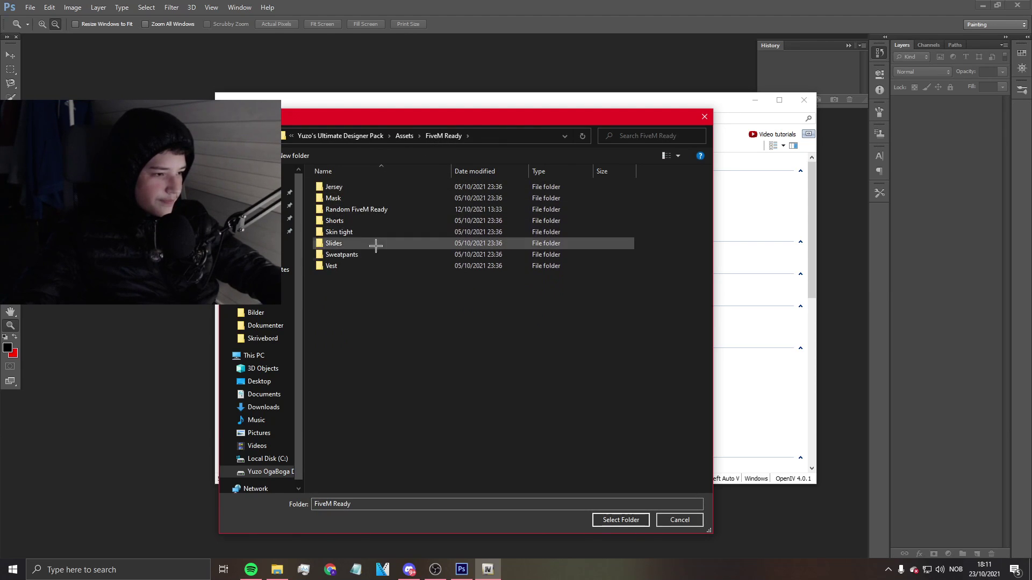
left_click(404, 135)
double_click(361, 198)
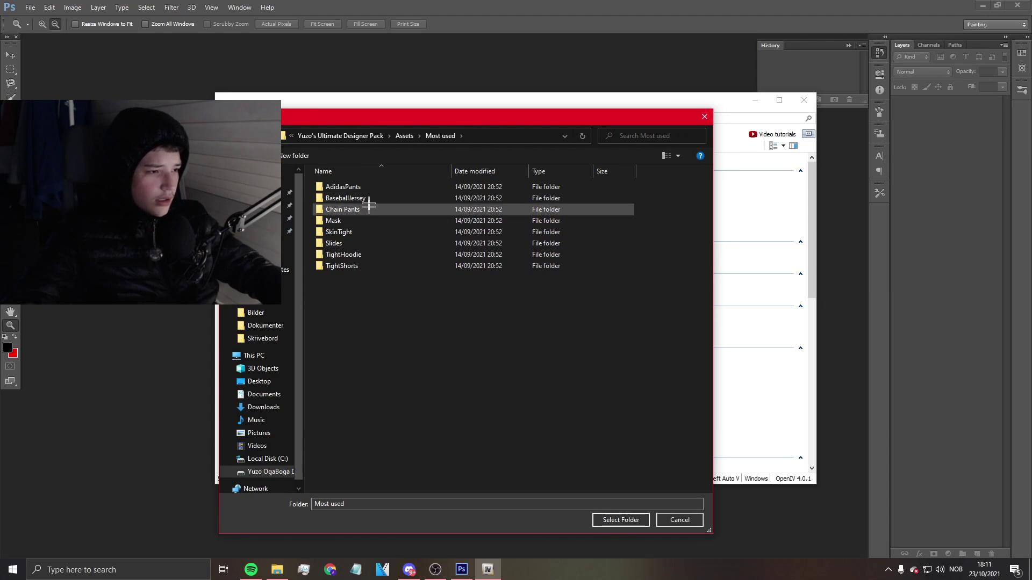
double_click(373, 198)
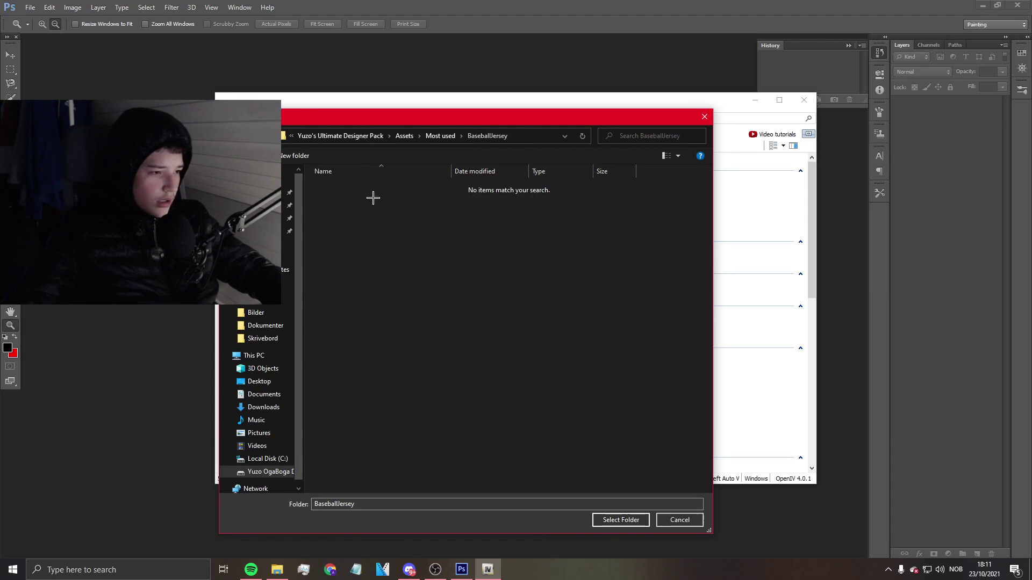
left_click(621, 520)
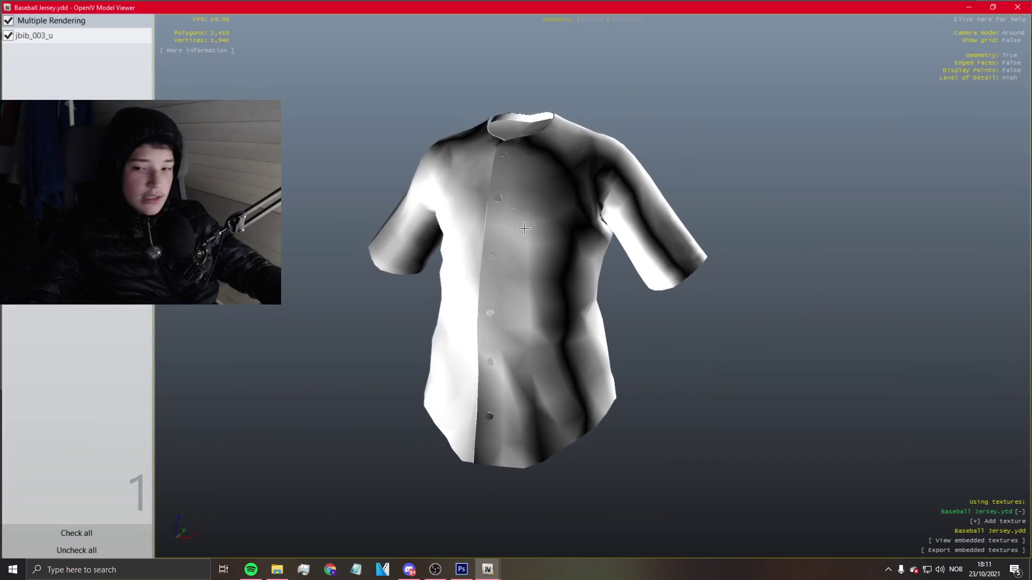
Inspect the Baseball Jersey.ydd shirt with its texture in the model viewer, rotating it to see the back.
left_click_drag(458, 208, 1002, 300)
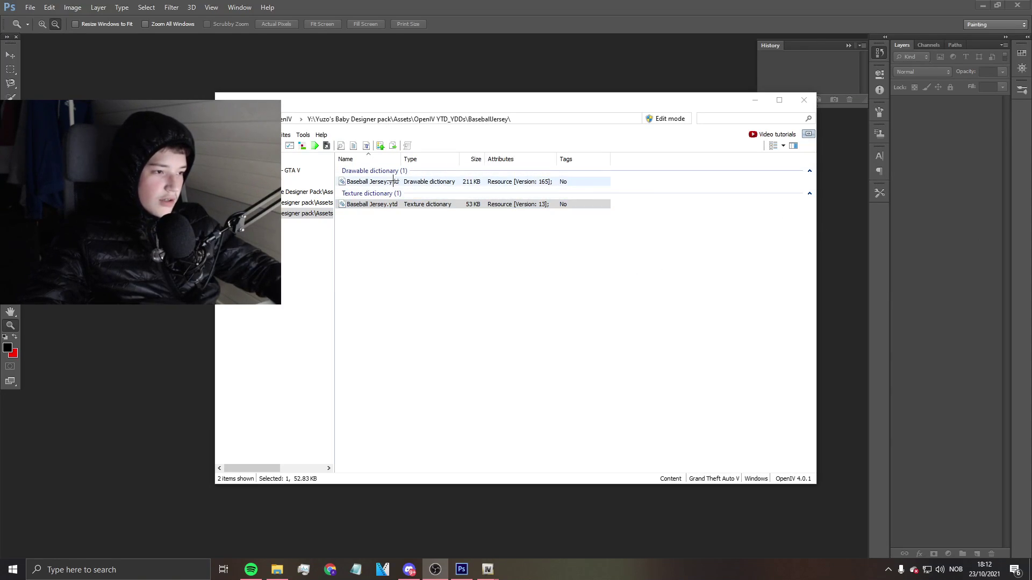
double_click(393, 182)
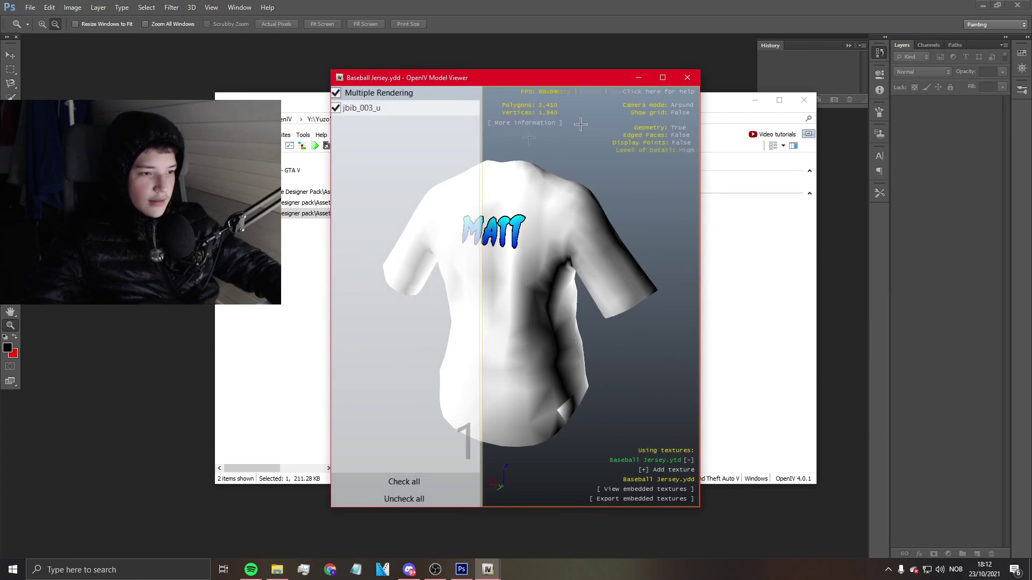
Close the model viewer, open the Baseball Jersey.ytd texture dictionary and choose PNG as the format for exporting all its textures.
left_click(687, 78)
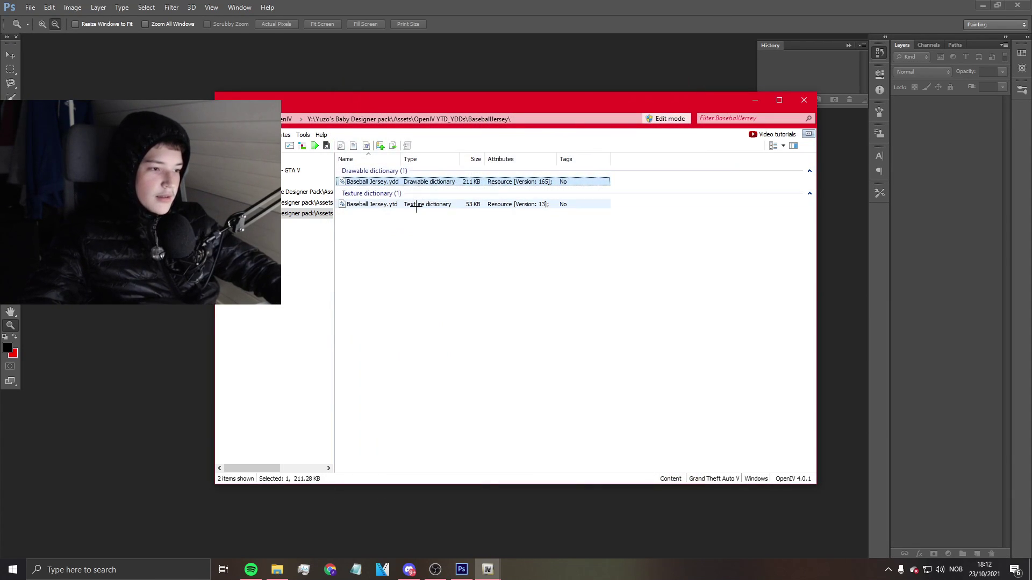
double_click(482, 206)
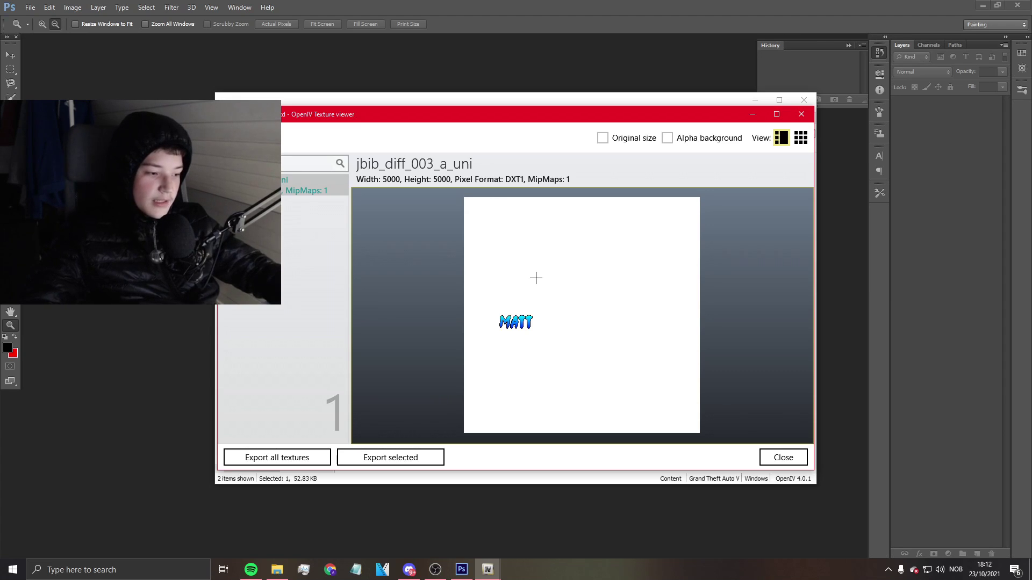
left_click(303, 455)
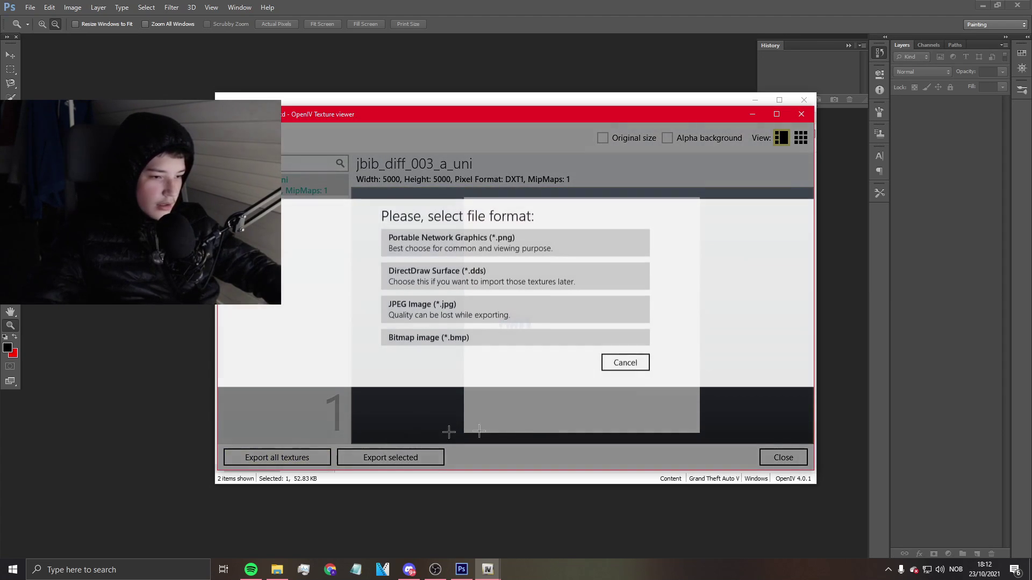
left_click(500, 245)
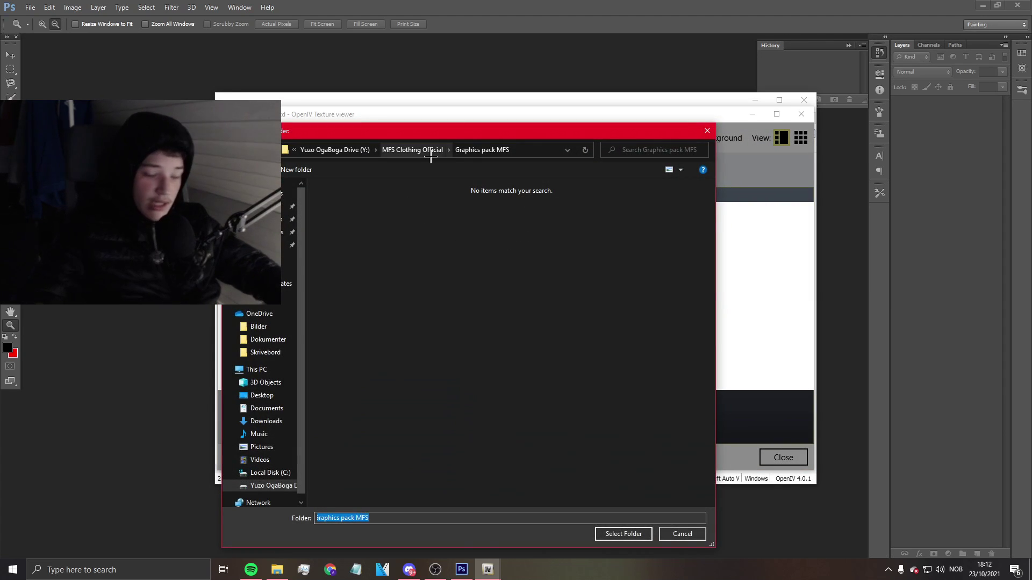
Create a folder named Baseball Jersey inside MFS Clothing Official as the export destination.
left_click(417, 151)
right_click(483, 353)
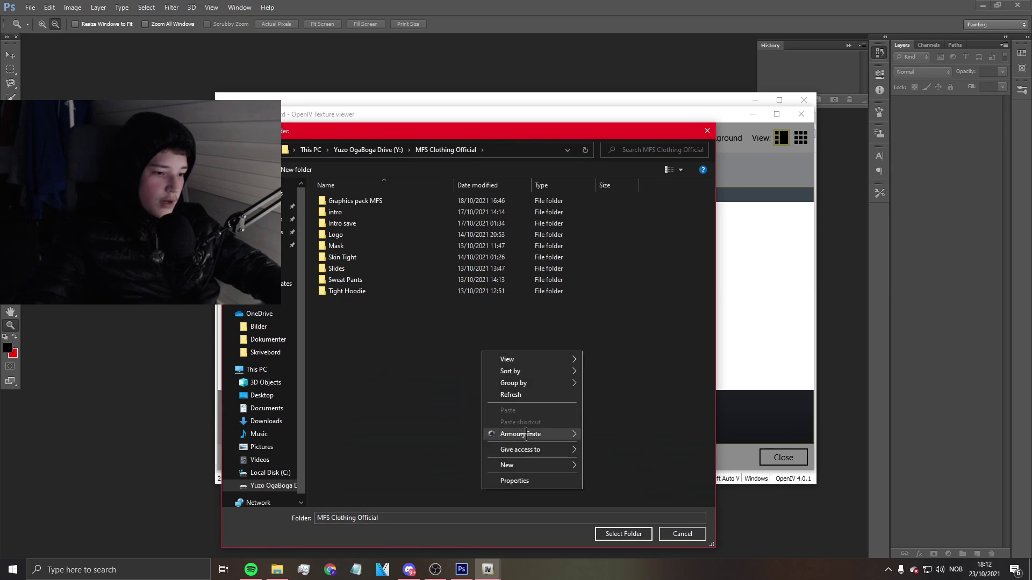
mouse_move(527, 465)
left_click(618, 467)
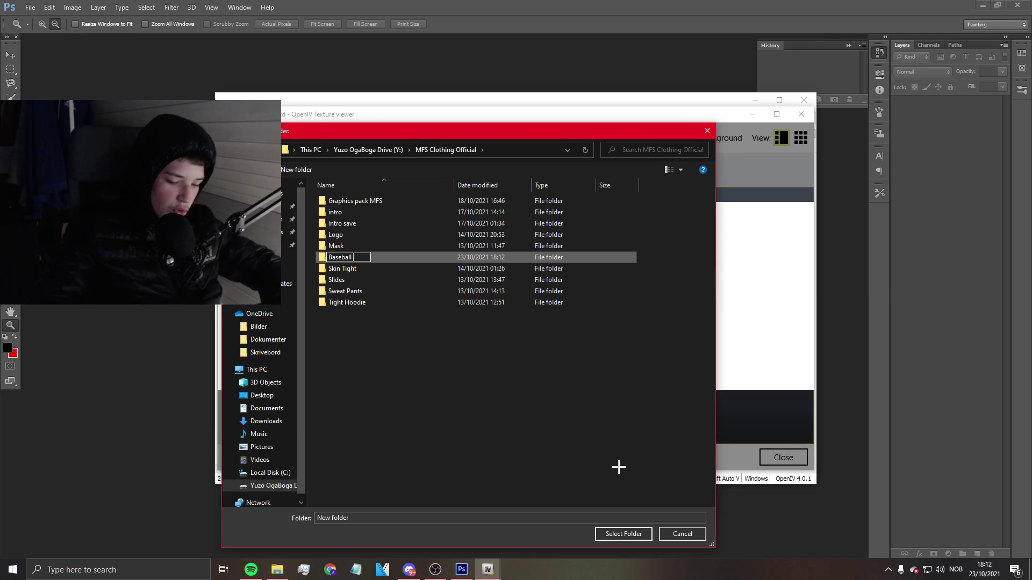
key("Return")
Export the jersey texture into the new Baseball Jersey folder and close the texture viewer.
left_click(366, 202)
double_click(366, 201)
double_click(403, 202)
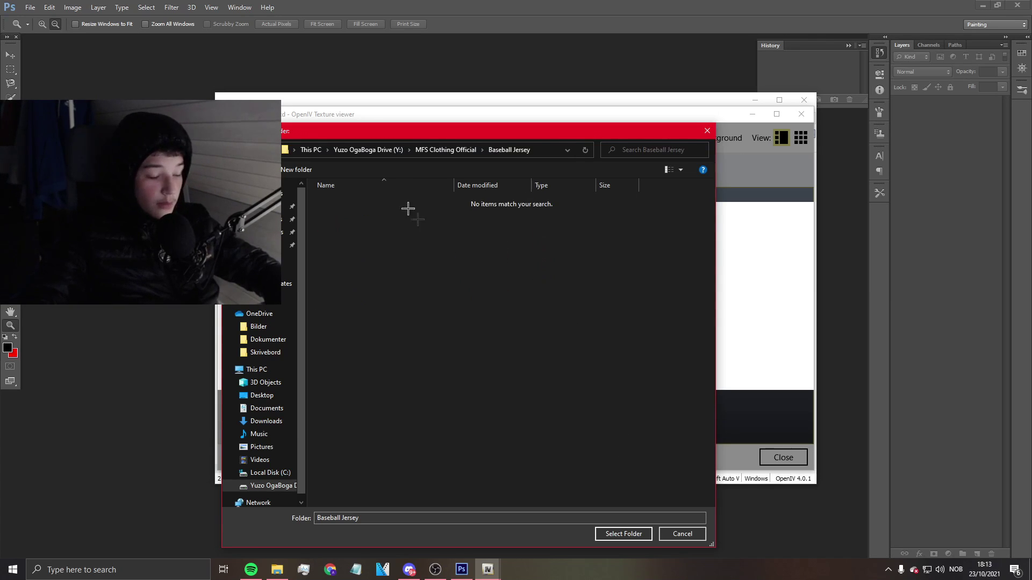
left_click(624, 533)
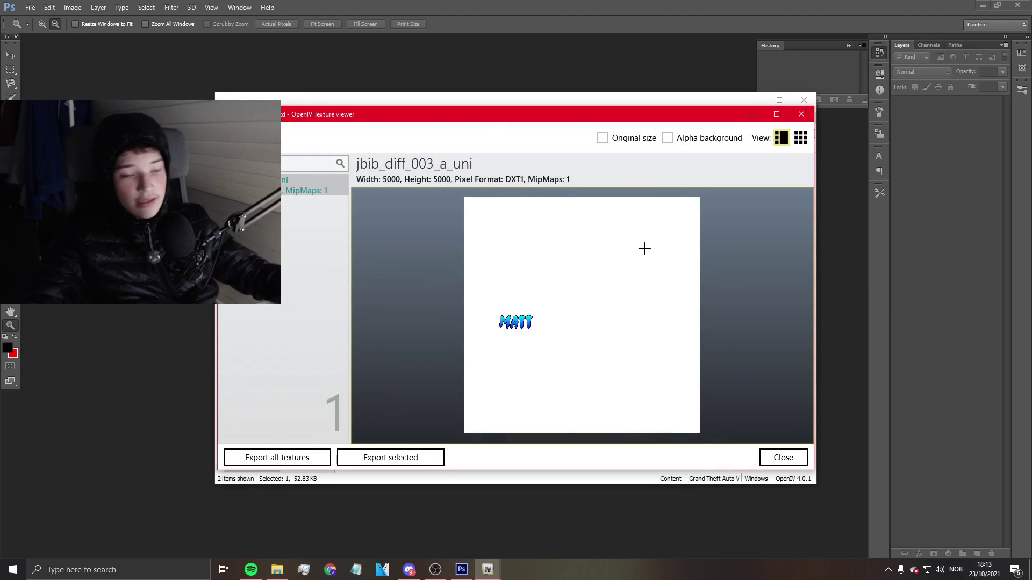
left_click(763, 461)
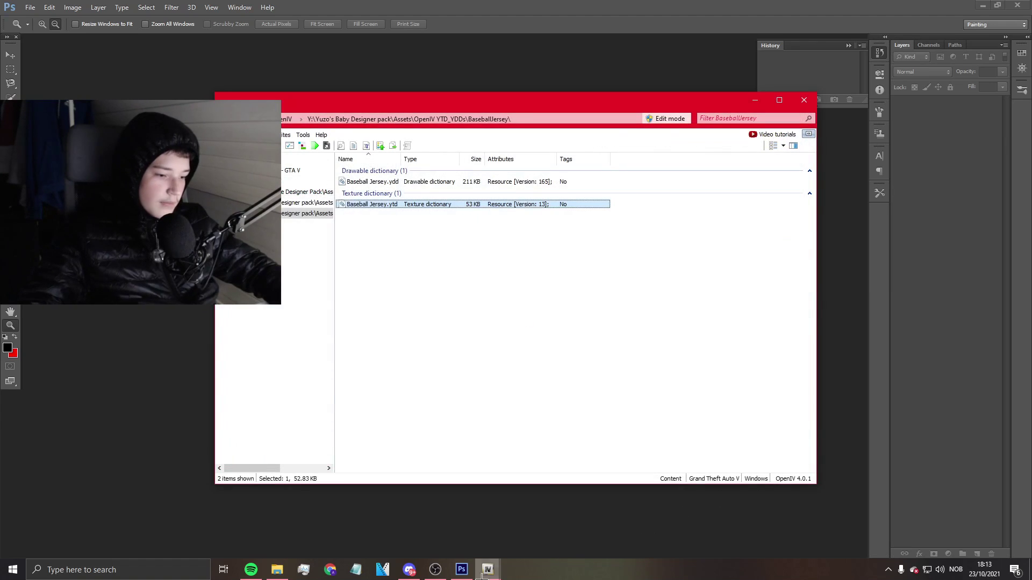
Switch to Photoshop and open the exported jbib_diff_003_a_uni.png from MFS Clothing Official > Baseball Jersey on the Y: drive.
left_click(461, 569)
left_click(30, 6)
left_click(38, 29)
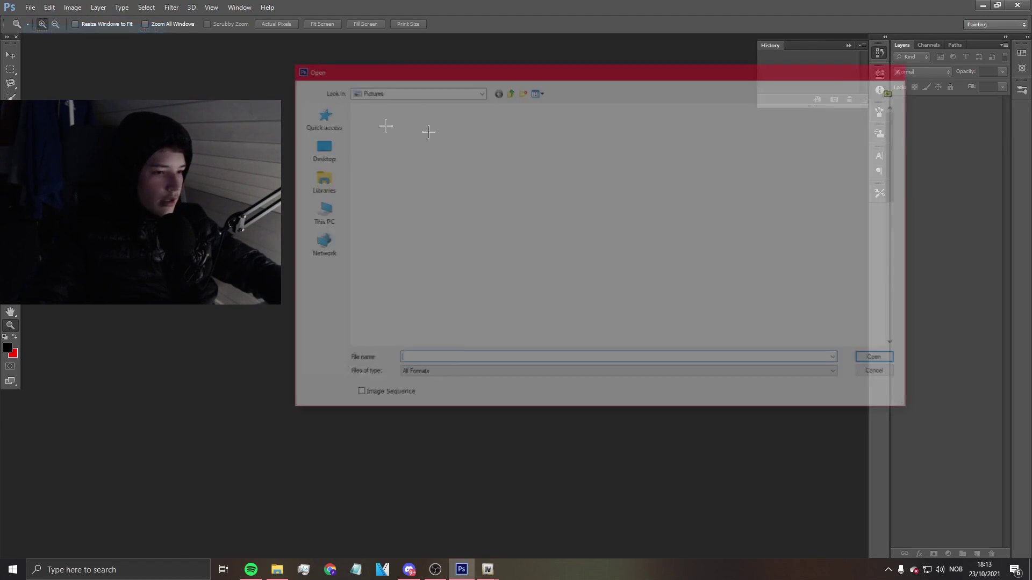
left_click(317, 180)
double_click(506, 111)
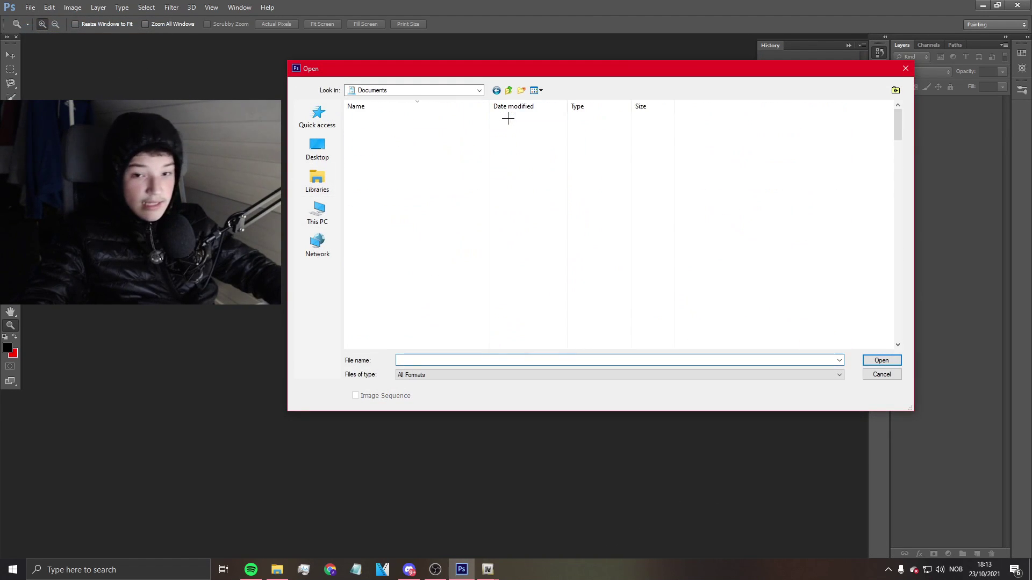
scroll(430, 177, "down", 1)
scroll(409, 199, "up", 3)
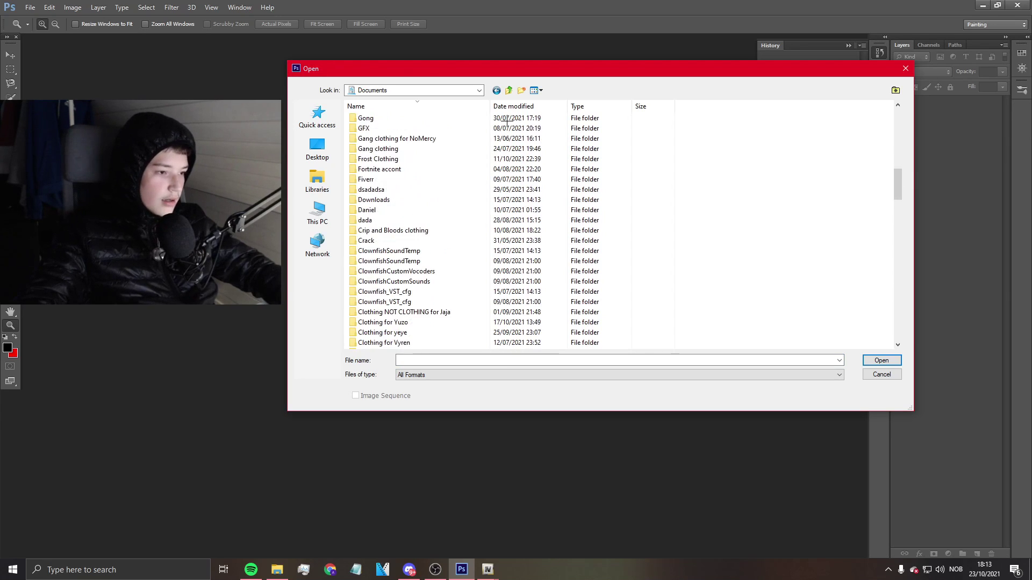
scroll(387, 215, "down", 9)
left_click(317, 212)
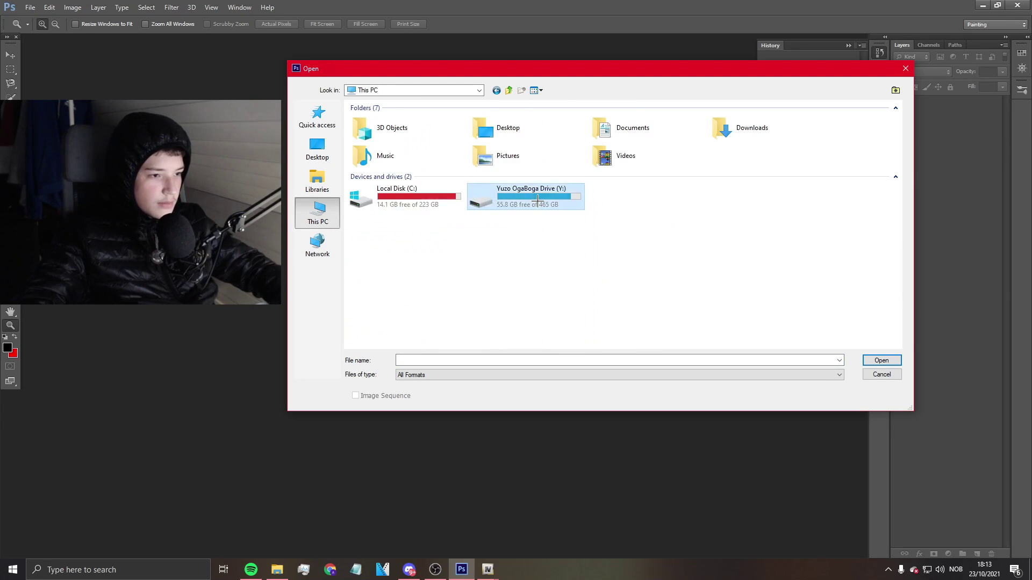
double_click(516, 196)
double_click(408, 138)
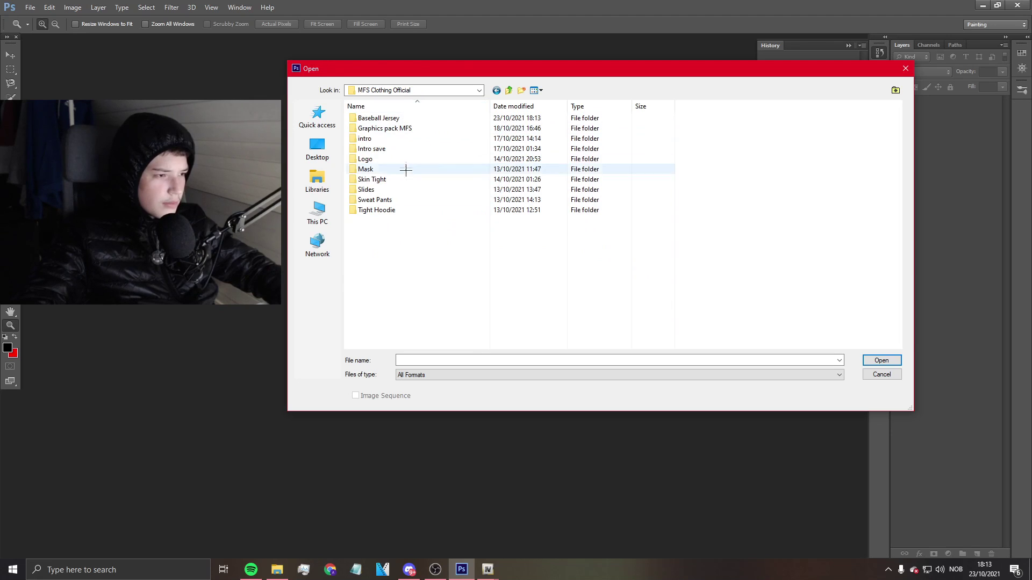
double_click(379, 117)
left_click(395, 148)
left_click(864, 360)
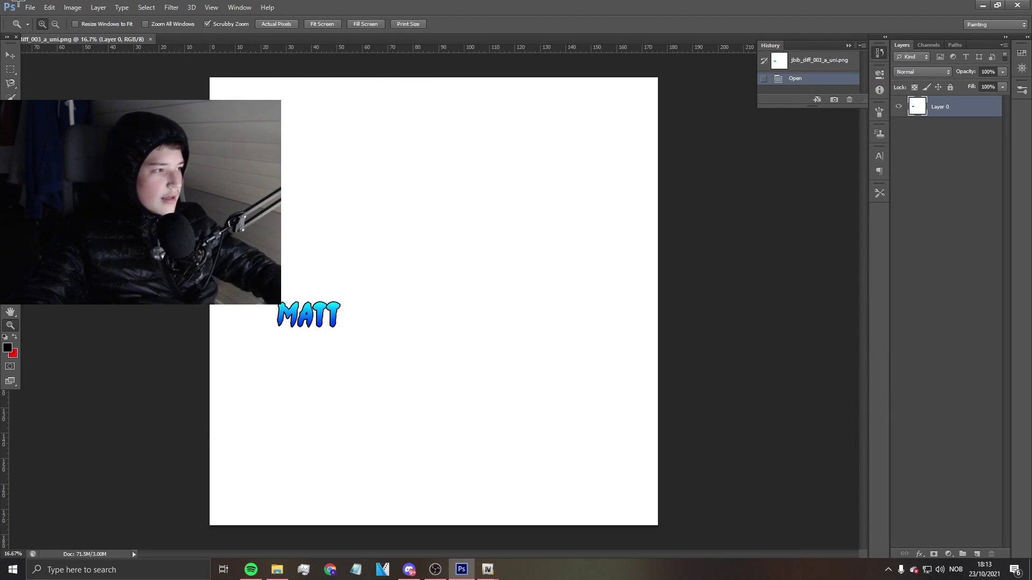
left_click(30, 7)
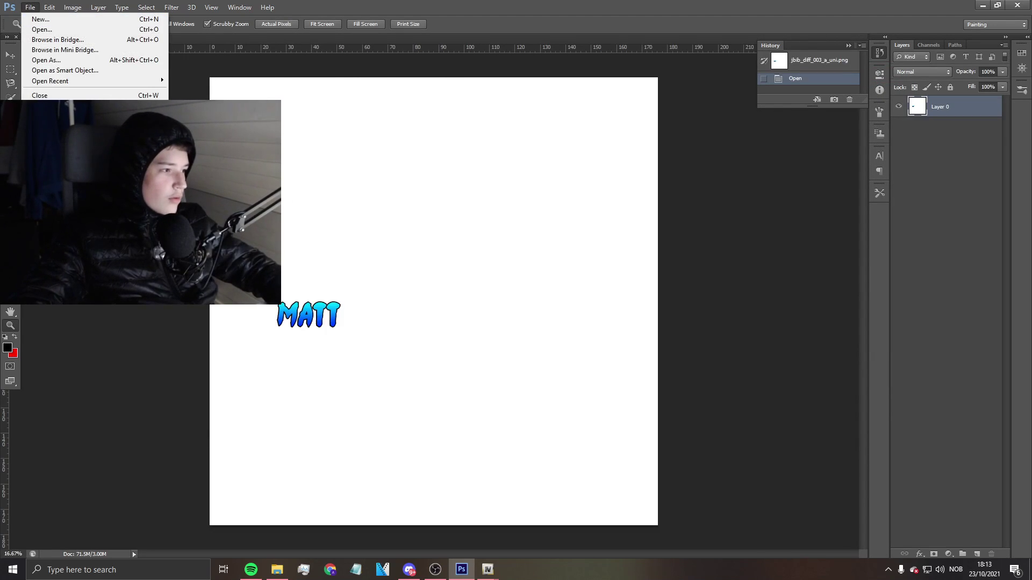
left_click(42, 180)
left_click(315, 180)
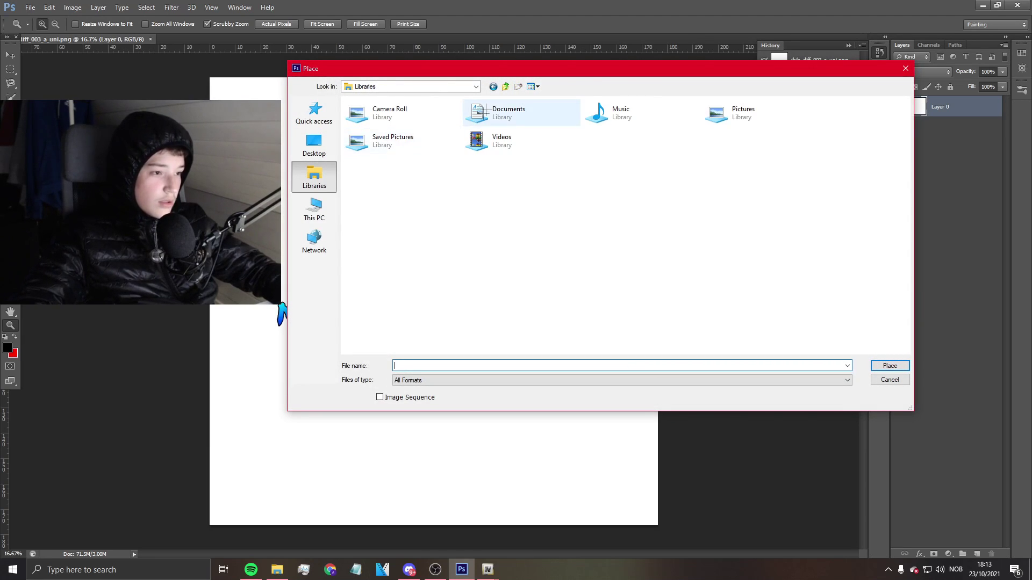
double_click(476, 115)
scroll(476, 116, "down", 15)
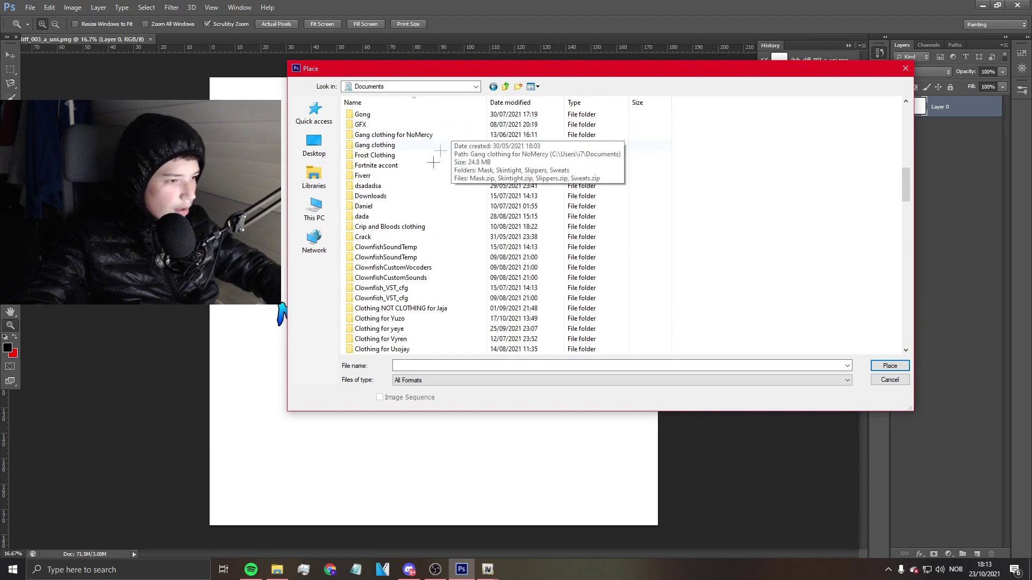
scroll(408, 206, "up", 1)
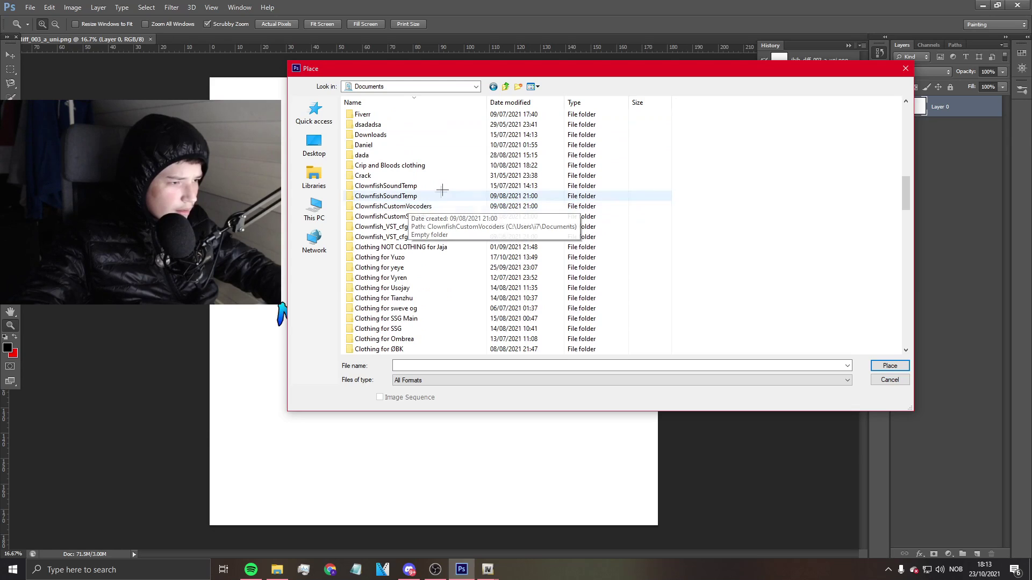
scroll(443, 187, "up", 20)
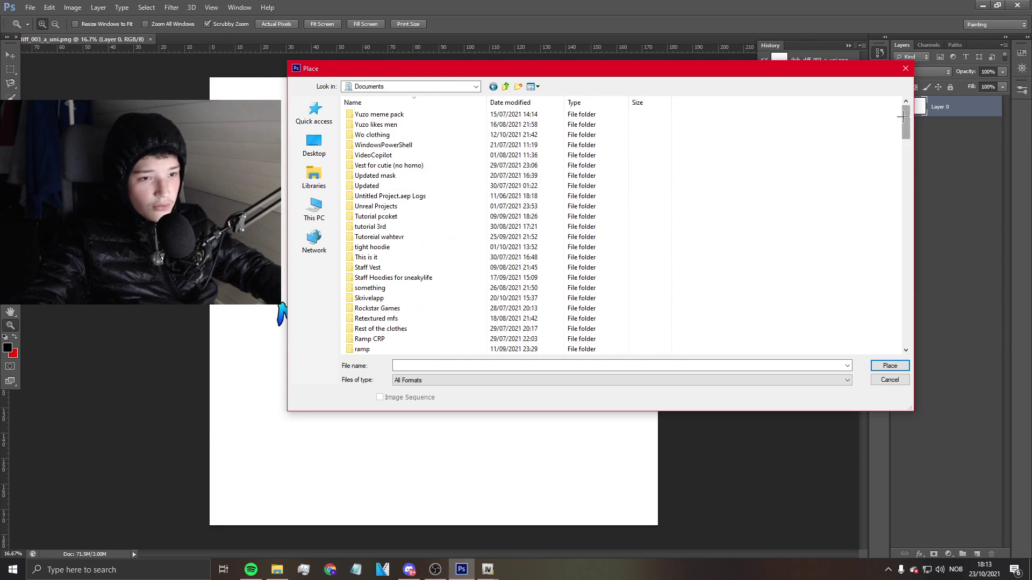
left_click_drag(905, 117, 906, 328)
scroll(586, 248, "up", 10)
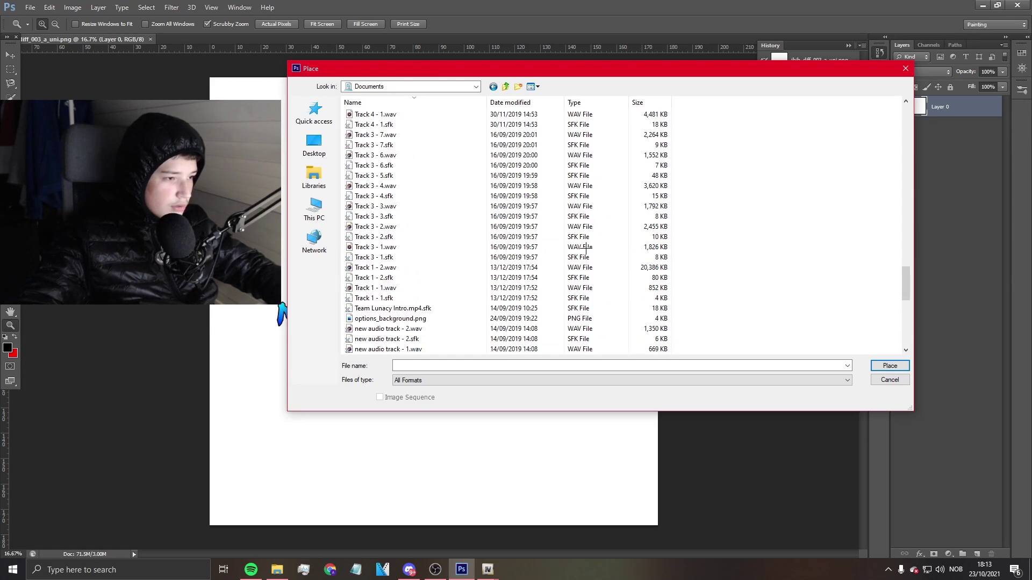
scroll(586, 248, "up", 5)
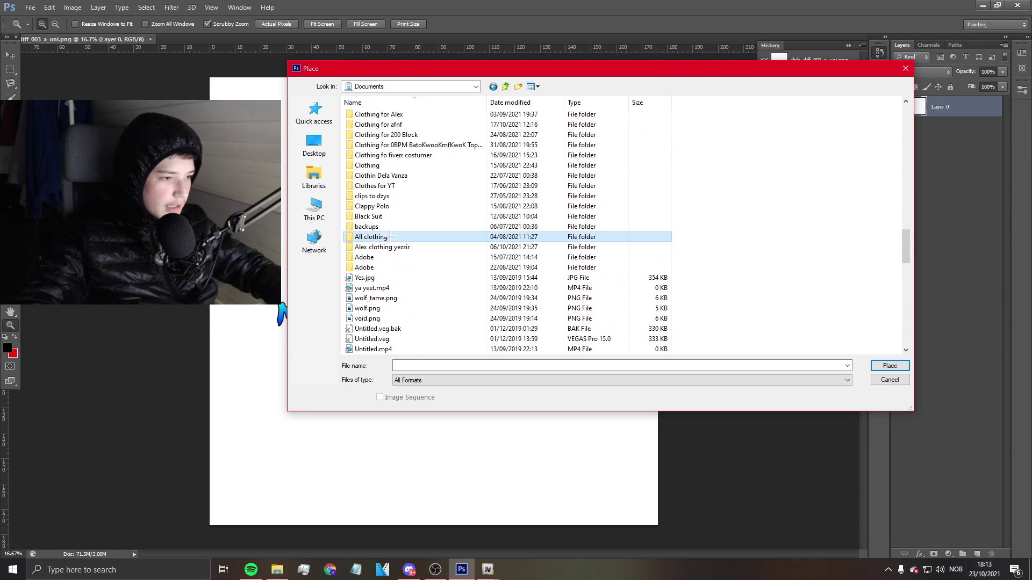
double_click(391, 236)
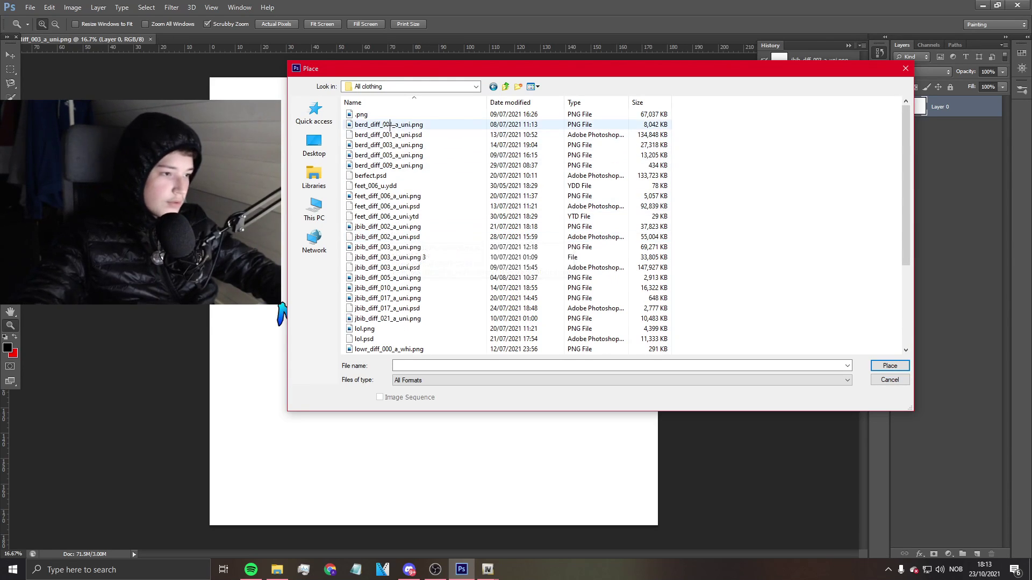
scroll(412, 253, "down", 1)
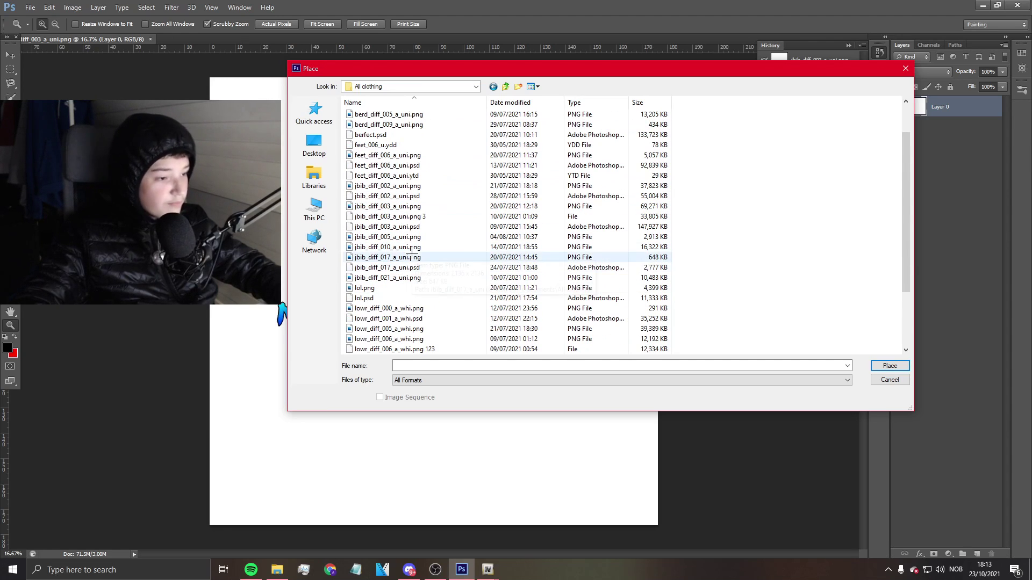
left_click(411, 257)
left_click(888, 366)
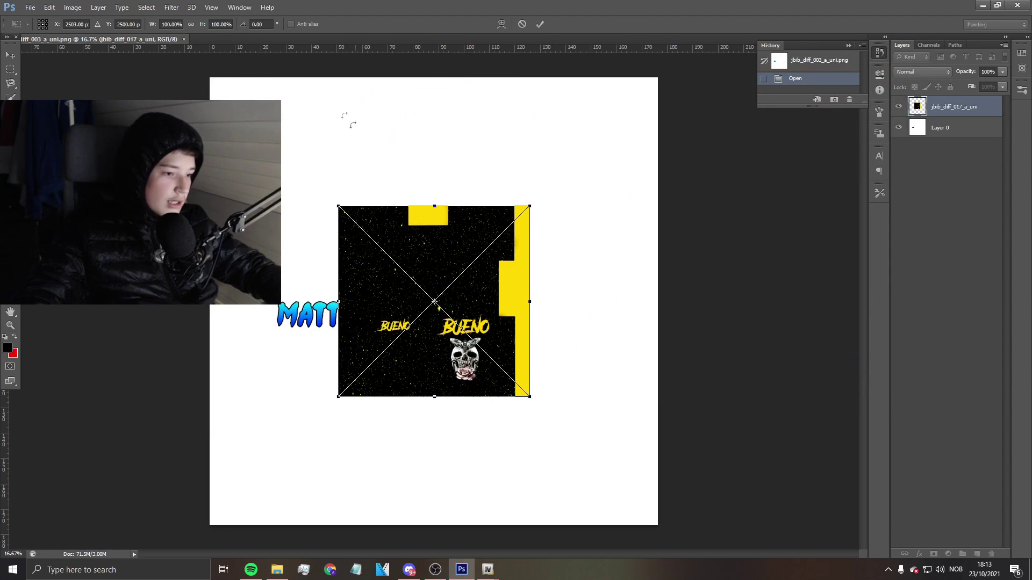
key("Escape")
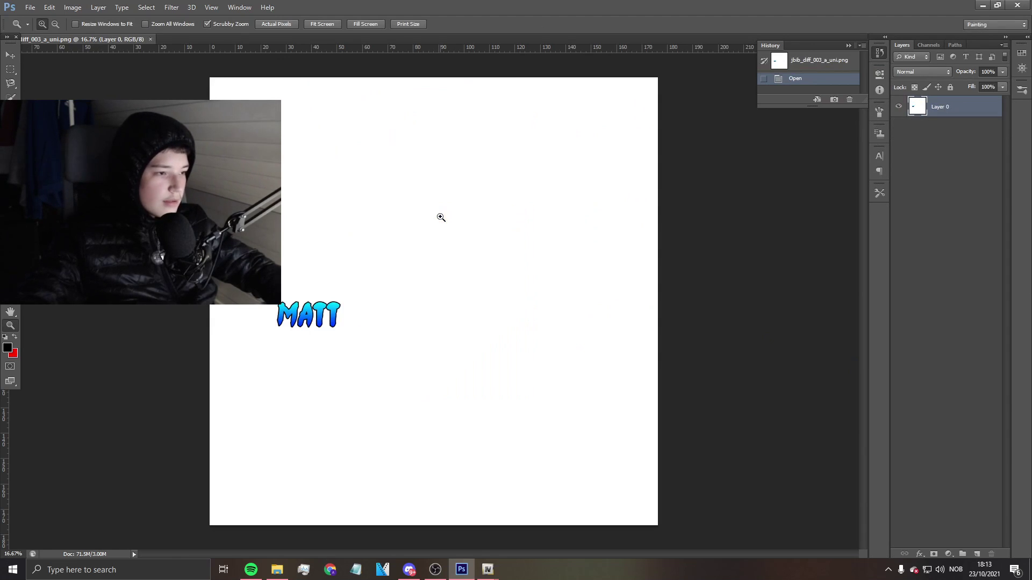
Open the finished red and blue jersey design jbib_diff_003_a_uni.png from the All clothing folder.
left_click(30, 7)
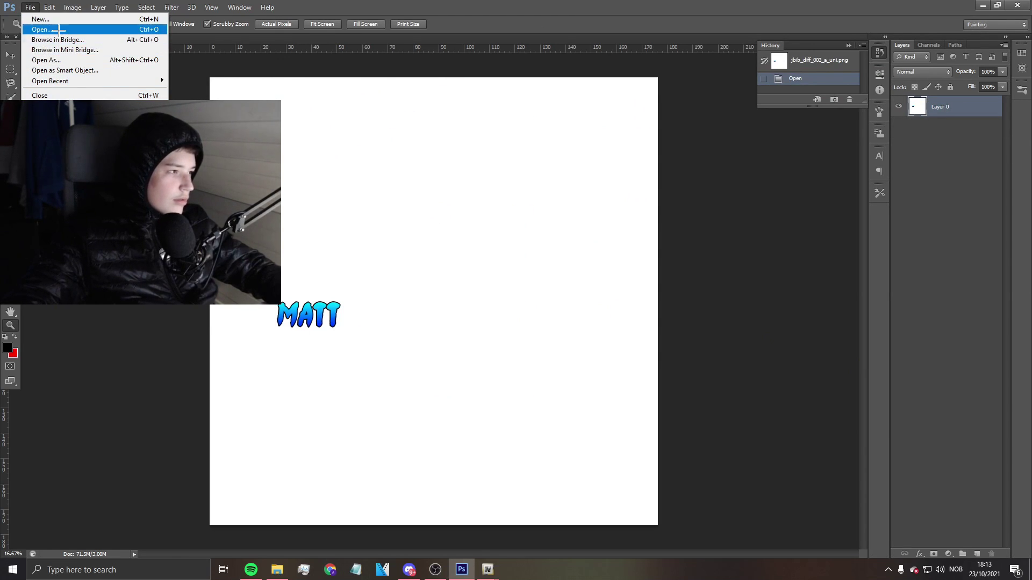
left_click(37, 28)
scroll(602, 242, "down", 1)
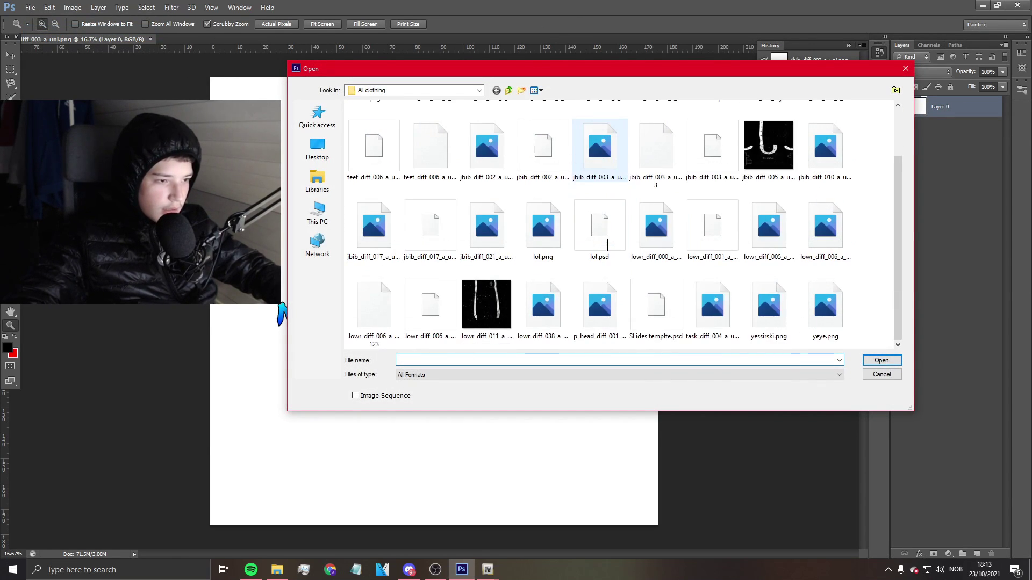
scroll(617, 245, "up", 1)
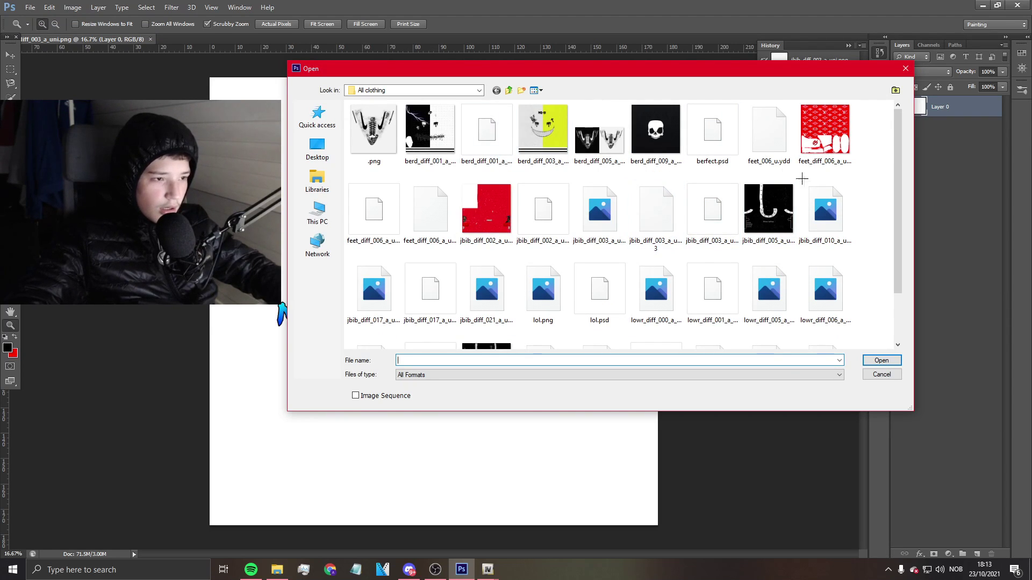
left_click(582, 225)
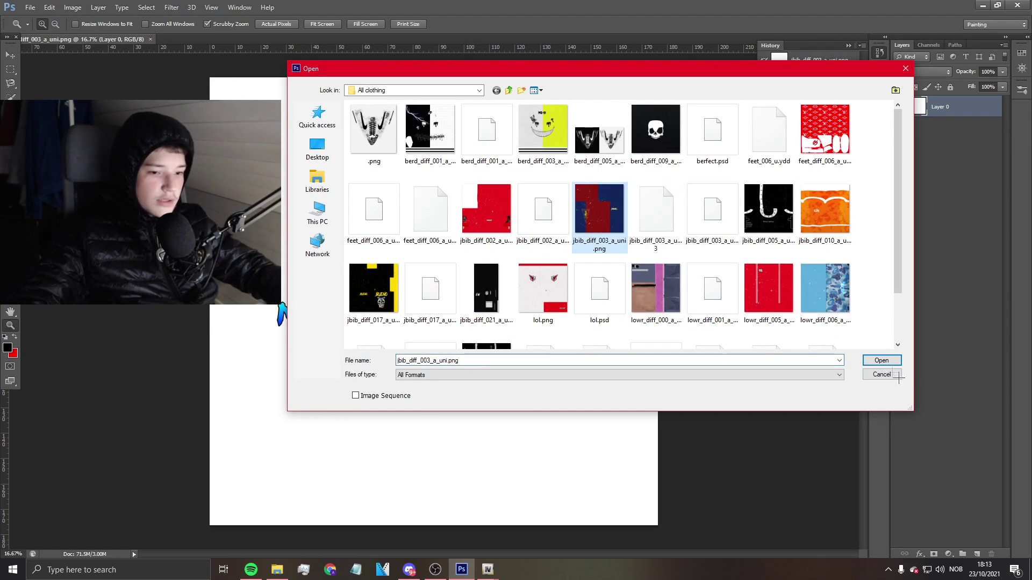
left_click(880, 360)
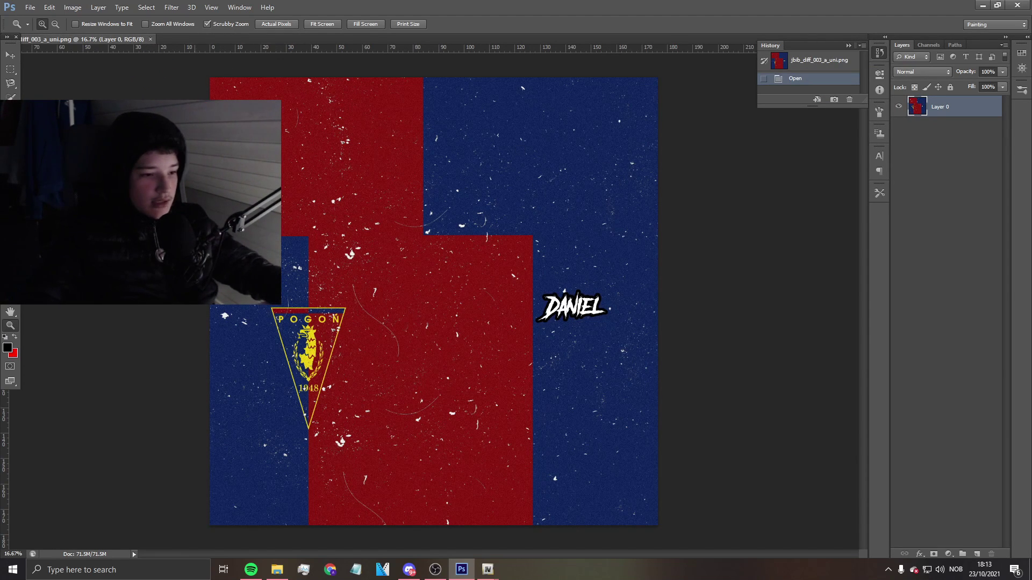
Select the red block in the upper-left corner of the jersey texture with the Rectangular Marquee tool.
left_click(10, 69)
left_click_drag(203, 78, 422, 235)
right_click(406, 206)
left_click(436, 213)
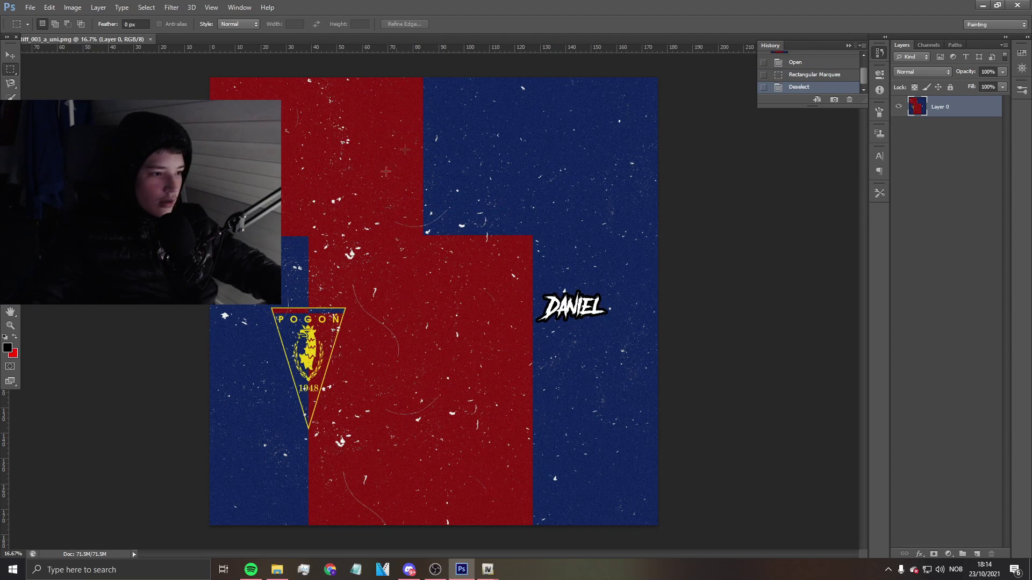
left_click_drag(205, 72, 422, 236)
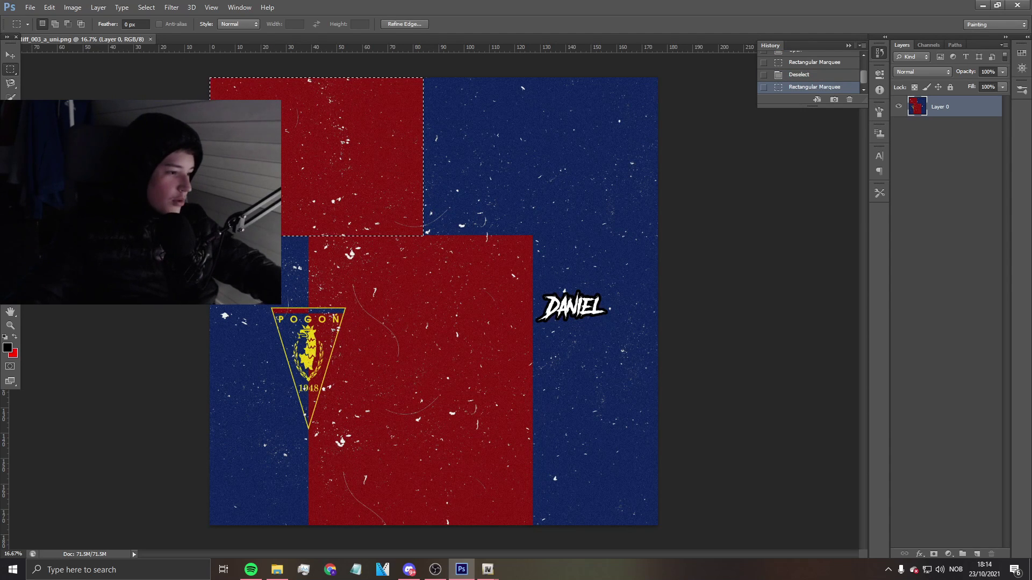
right_click(342, 172)
left_click(355, 176)
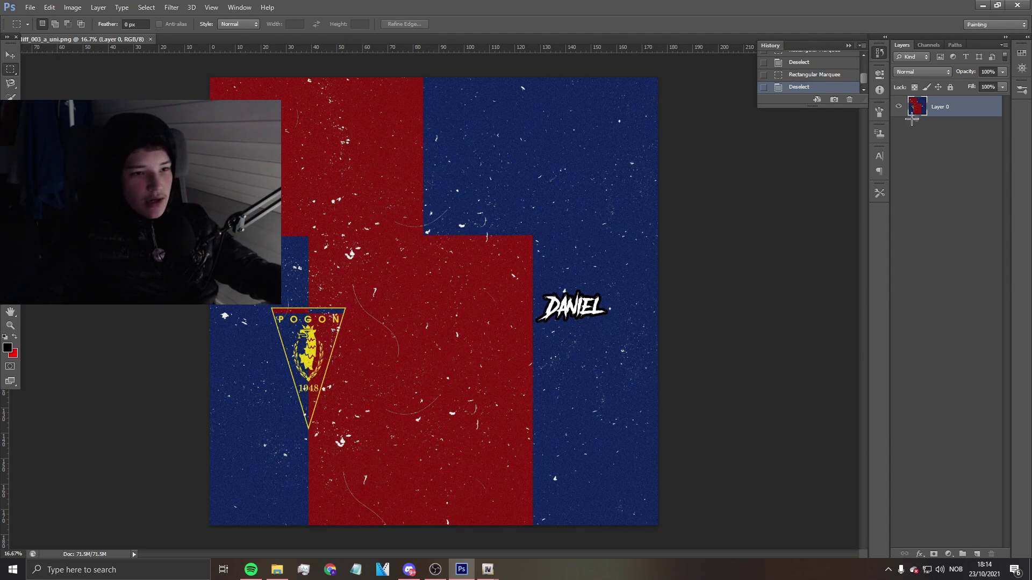
left_click_drag(197, 67, 423, 235)
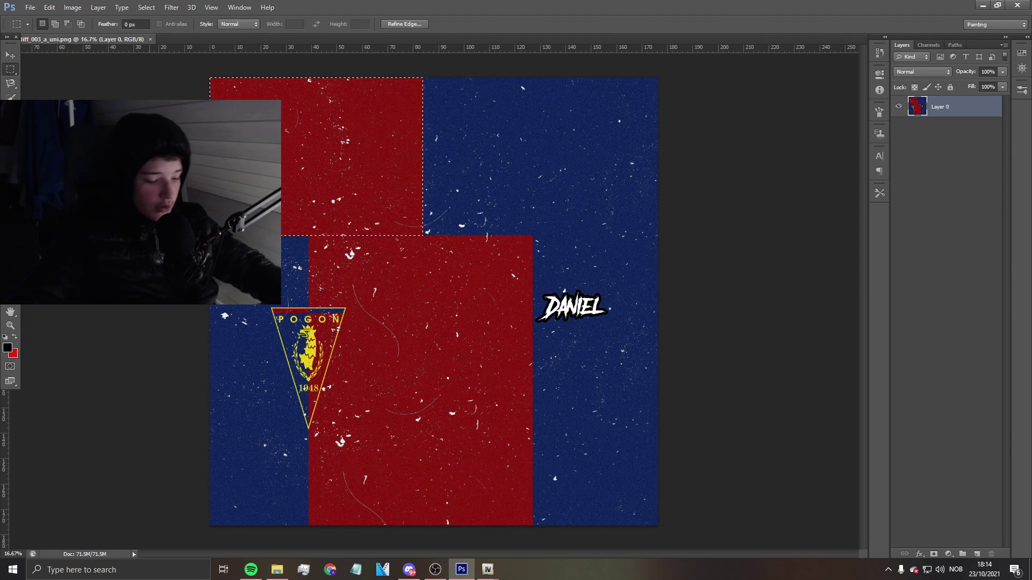
Paint the selected upper-left block of the jersey texture black with the Brush tool and deselect it.
key("b")
mouse_move(403, 89)
left_mouse_down()
mouse_move(105, 102)
mouse_move(177, 141)
left_mouse_up()
left_click_drag(45, 161, 162, 209)
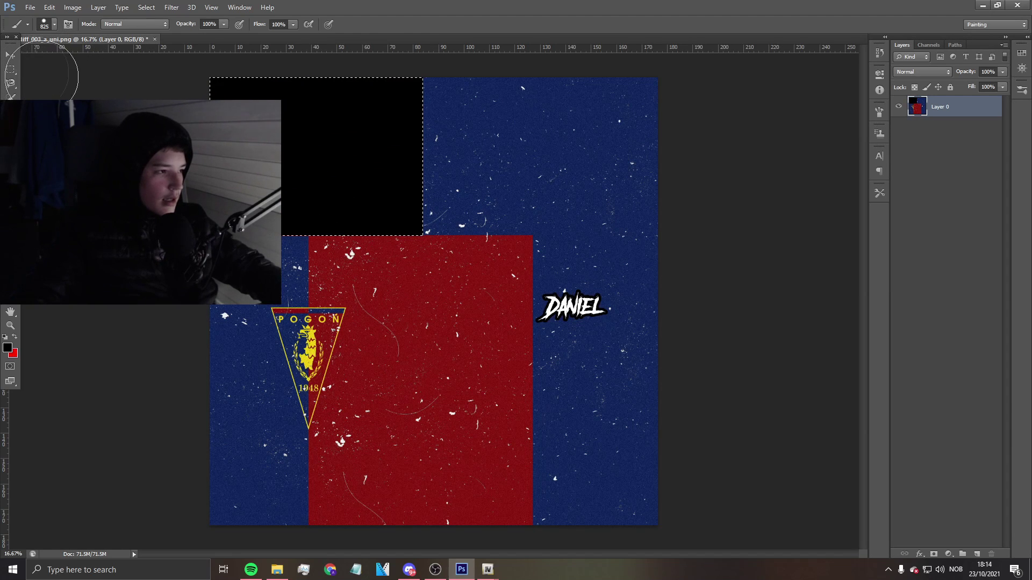
left_click(10, 69)
right_click(356, 152)
left_click(372, 157)
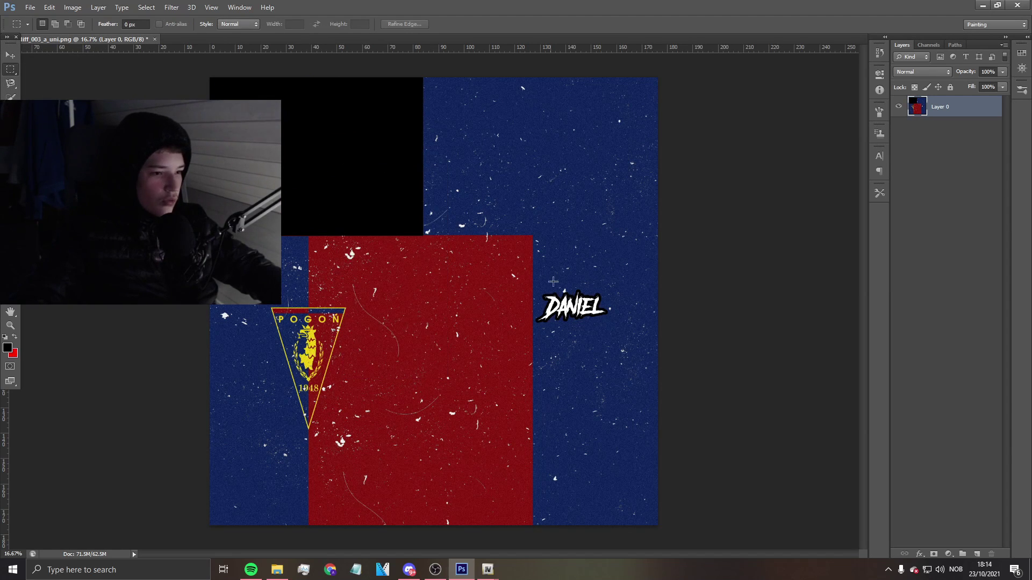
Select the large lower-centre red block, paint it black on a new layer, and clear the selection.
left_click_drag(532, 235, 309, 554)
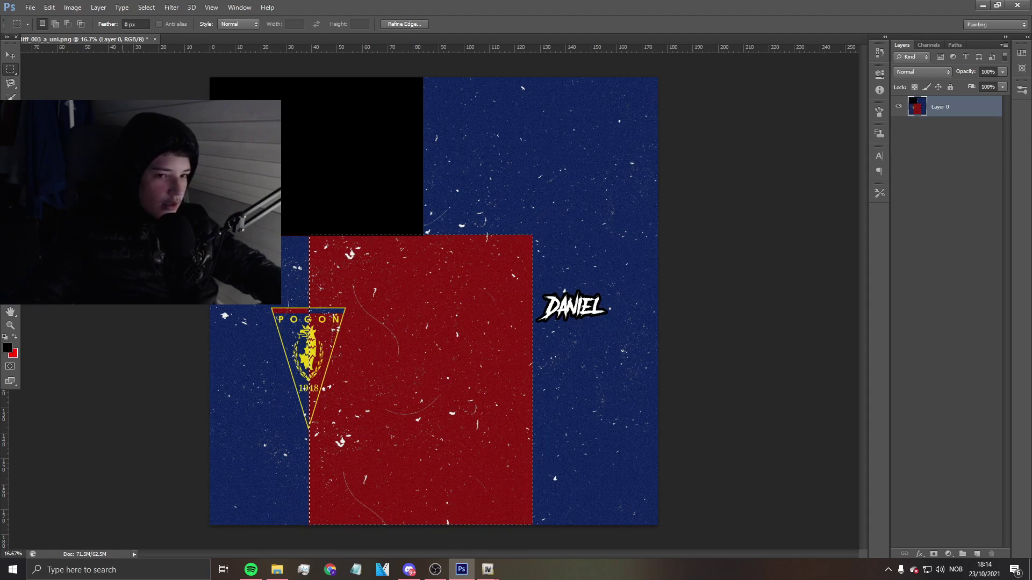
key("b")
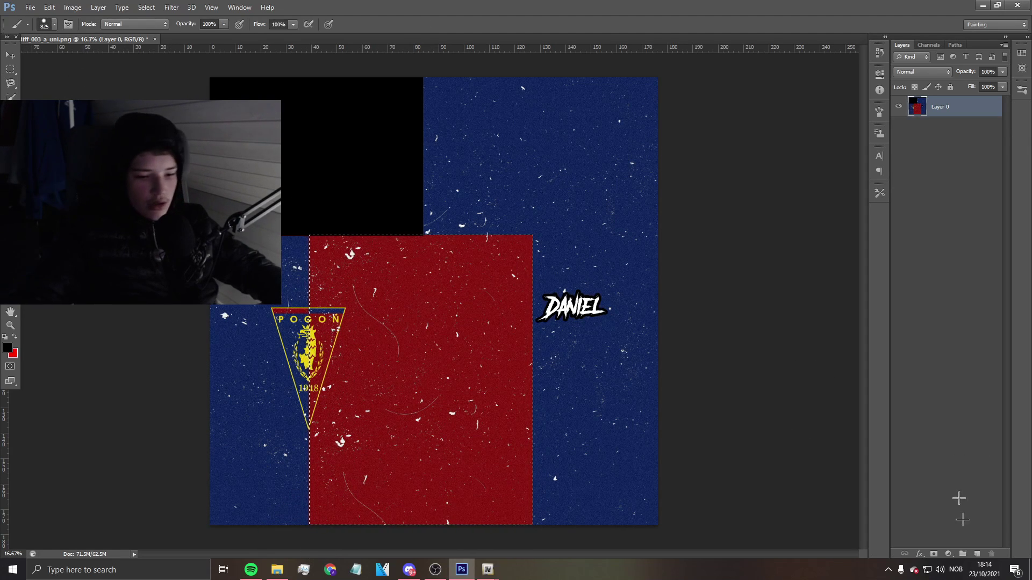
left_click(977, 554)
mouse_move(560, 241)
left_mouse_down()
mouse_move(413, 309)
mouse_move(298, 335)
mouse_move(273, 358)
mouse_move(232, 442)
mouse_move(558, 451)
mouse_move(574, 484)
mouse_move(618, 489)
mouse_move(687, 531)
mouse_move(505, 352)
left_mouse_up()
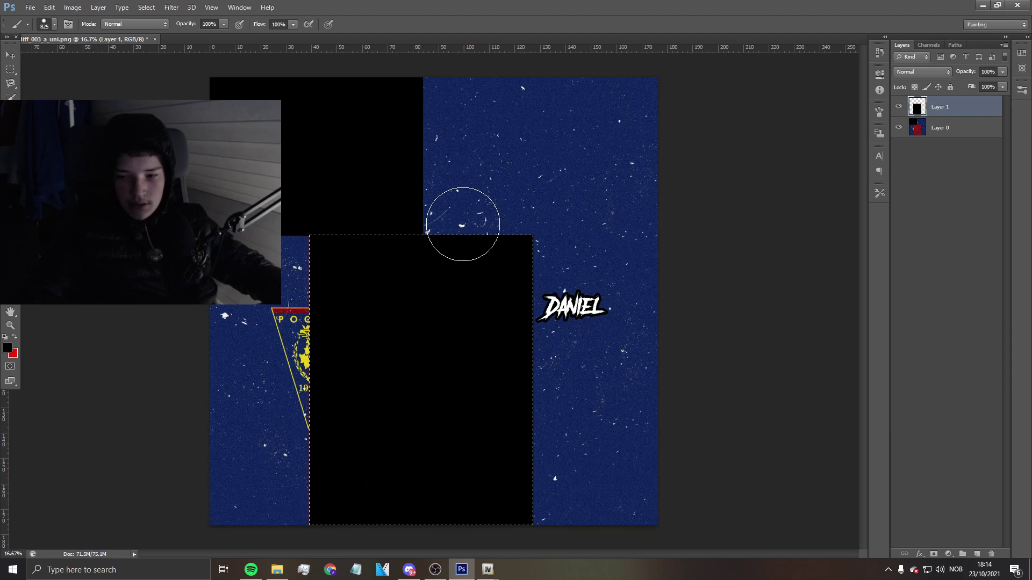
left_click(10, 68)
right_click(510, 343)
left_click(538, 119)
Add the red text "MFS" in Edo SZ, enlarge its font size, and position it over the name logo on the blue sleeve.
key("t")
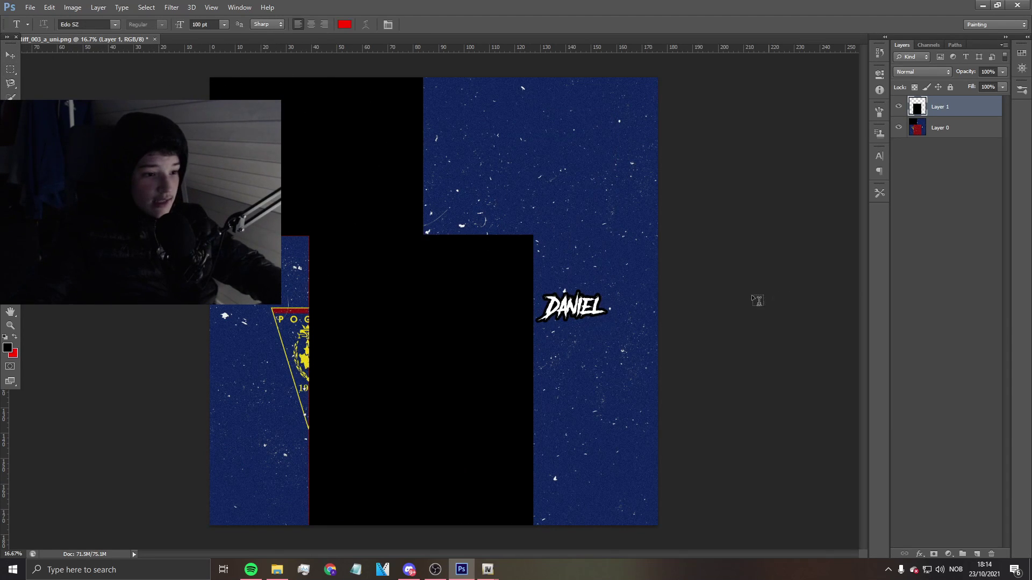
left_click(558, 311)
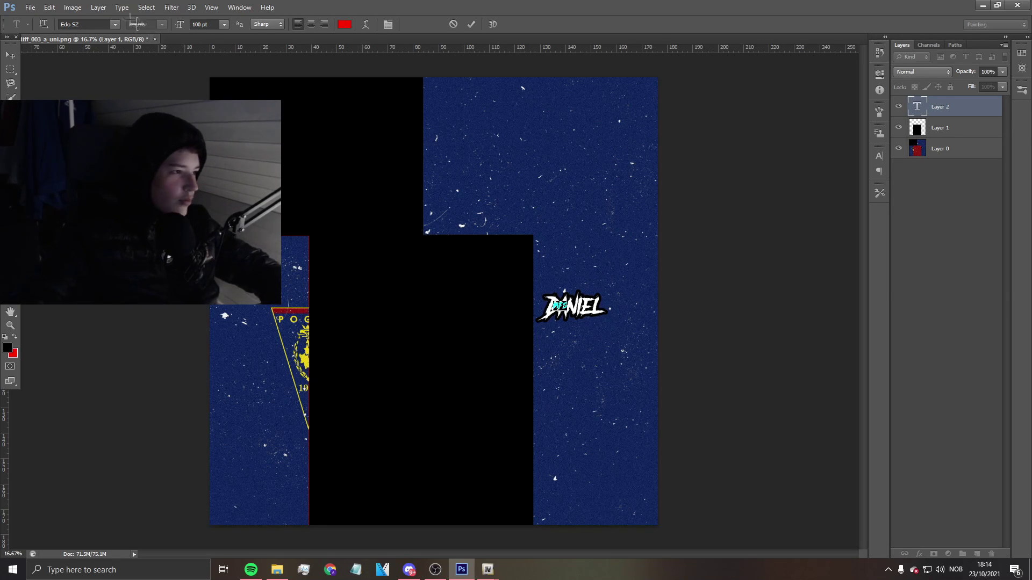
left_click(225, 24)
left_click(201, 24)
type("155")
key("BackSpace")
key("BackSpace")
key("BackSpace")
type("250")
key("BackSpace")
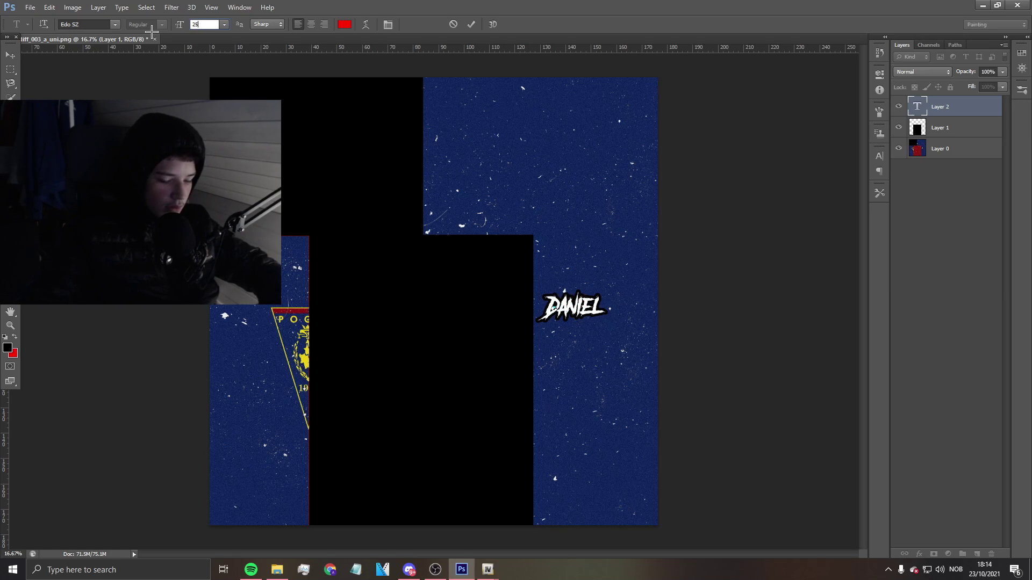
type("300")
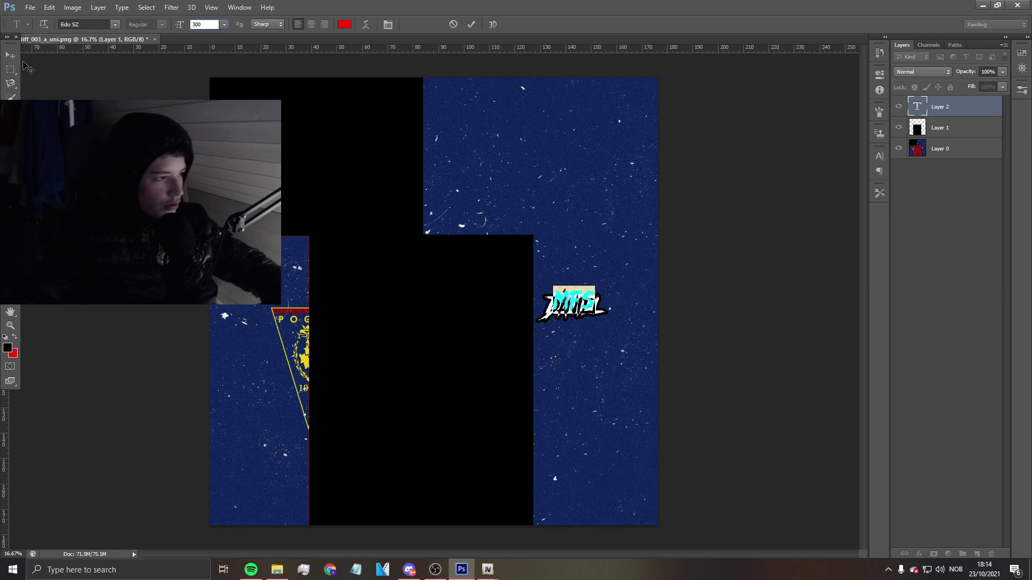
key("ctrl+Return")
key("v")
left_click_drag(580, 311, 579, 315)
Enable the Stroke, Drop Shadow and Outer Glow effects in the MFS text layer's blending options.
right_click(963, 109)
left_click(964, 119)
left_click(645, 175)
left_click(633, 176)
left_click(643, 128)
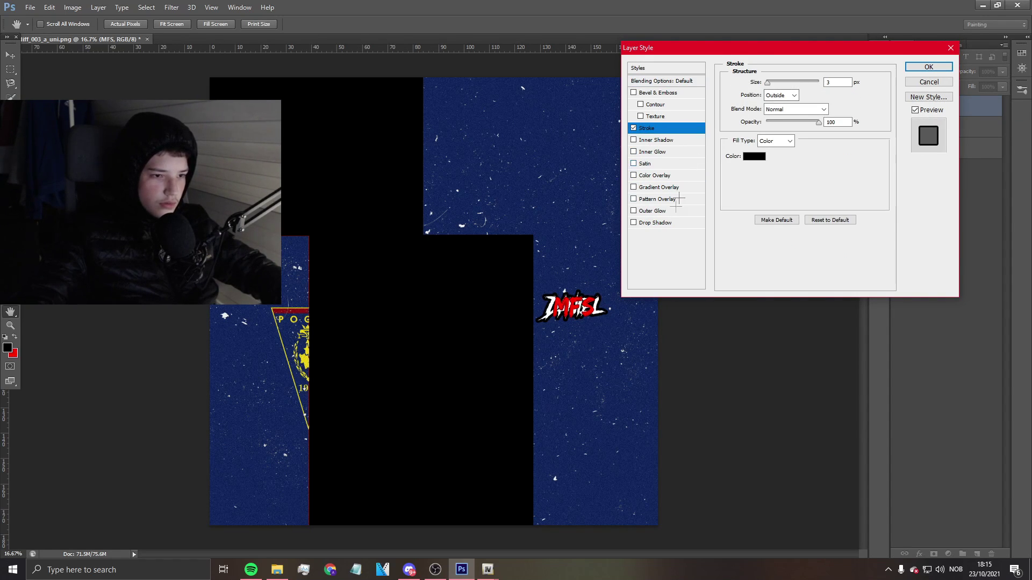
left_click(658, 222)
left_click(662, 210)
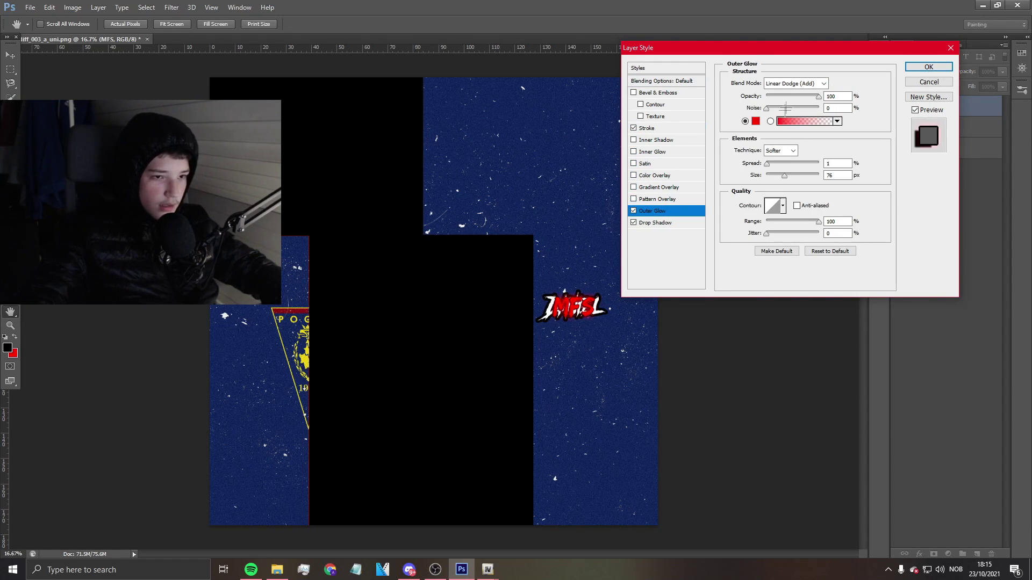
Adjust the Outer Glow opacity, add a Satin effect at 4% opacity, and apply the MFS layer styles.
left_click(635, 164)
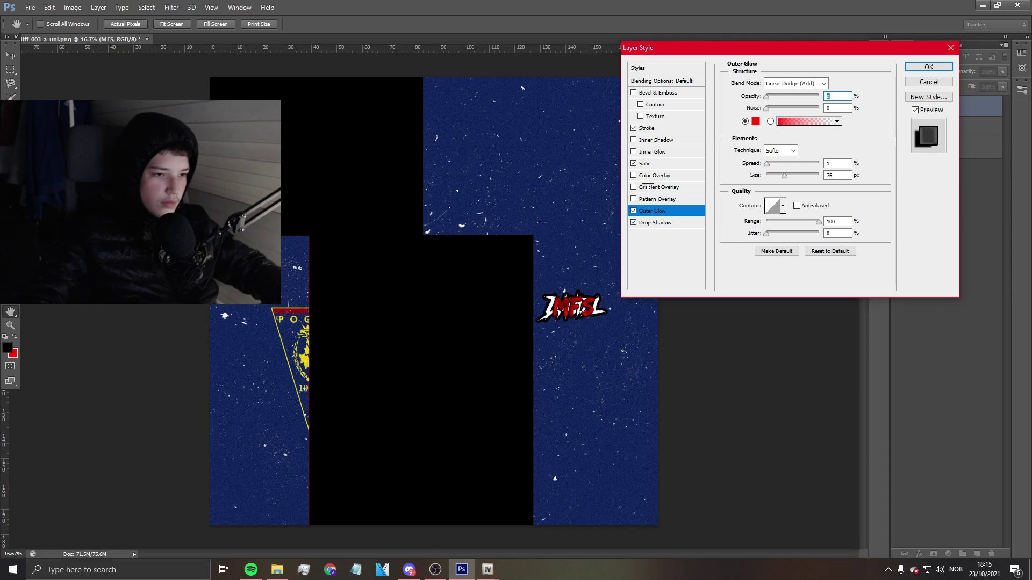
mouse_move(791, 95)
left_mouse_down()
mouse_move(827, 97)
mouse_move(780, 95)
left_mouse_up()
left_click(651, 163)
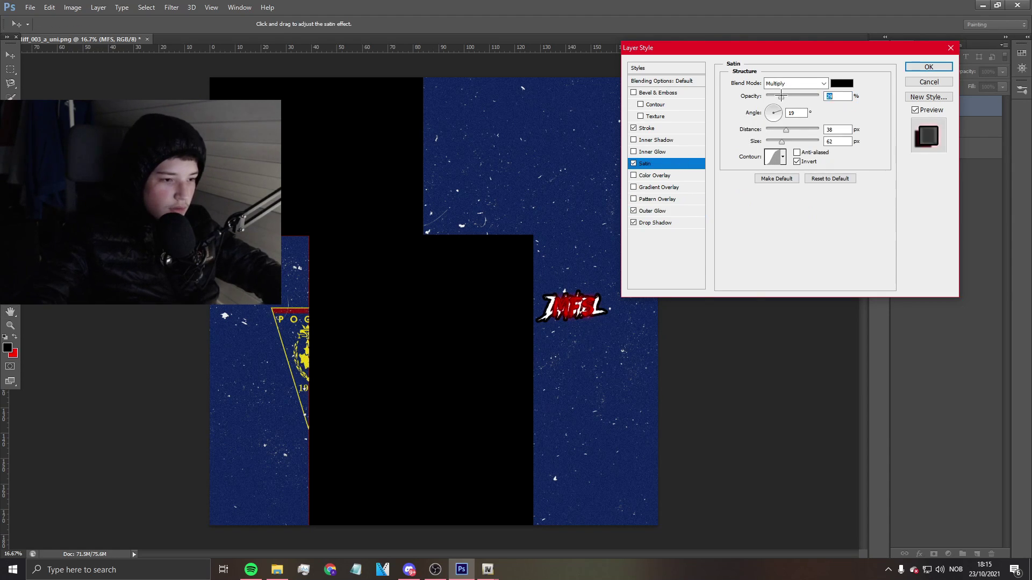
left_click(928, 67)
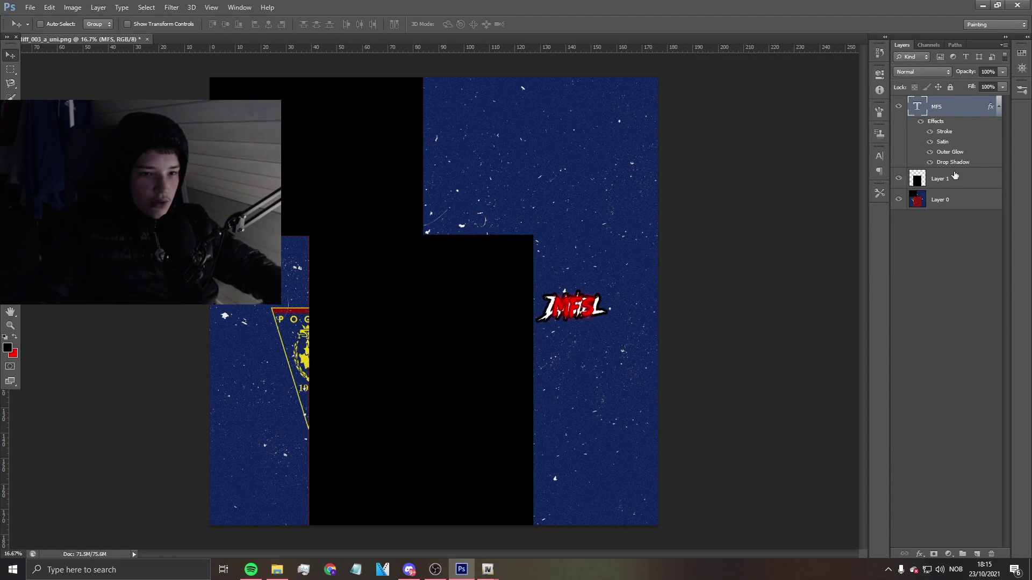
Add an empty layer directly above Layer 1.
left_click(956, 176)
left_click(977, 554)
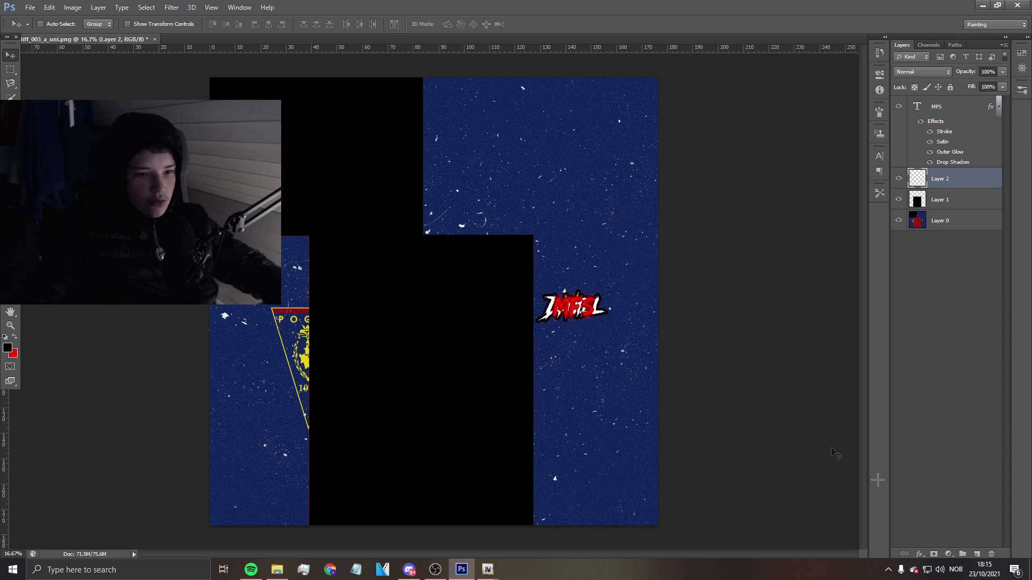
left_click(11, 68)
left_click_drag(671, 78, 534, 568)
right_click(591, 177)
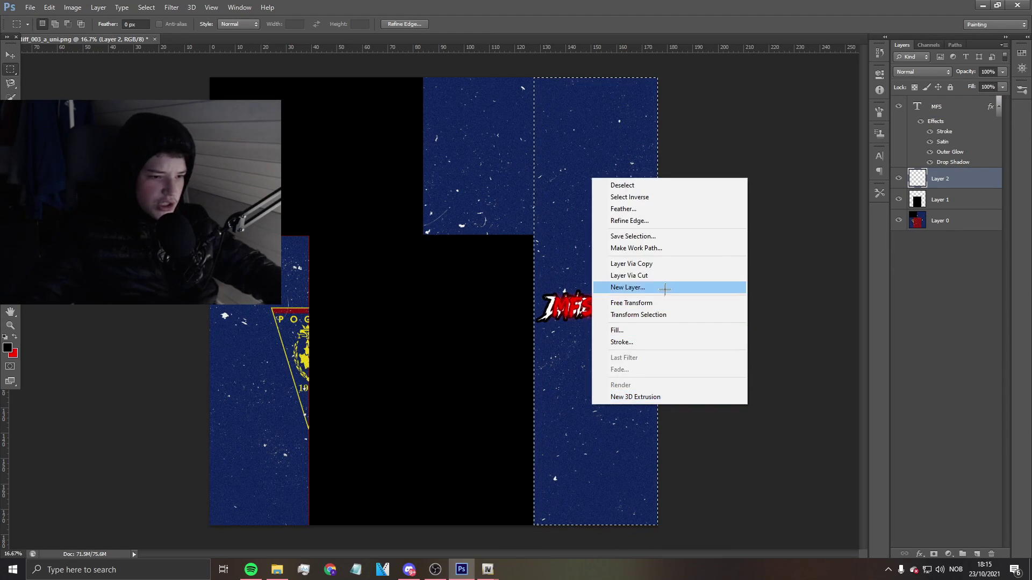
left_click(607, 184)
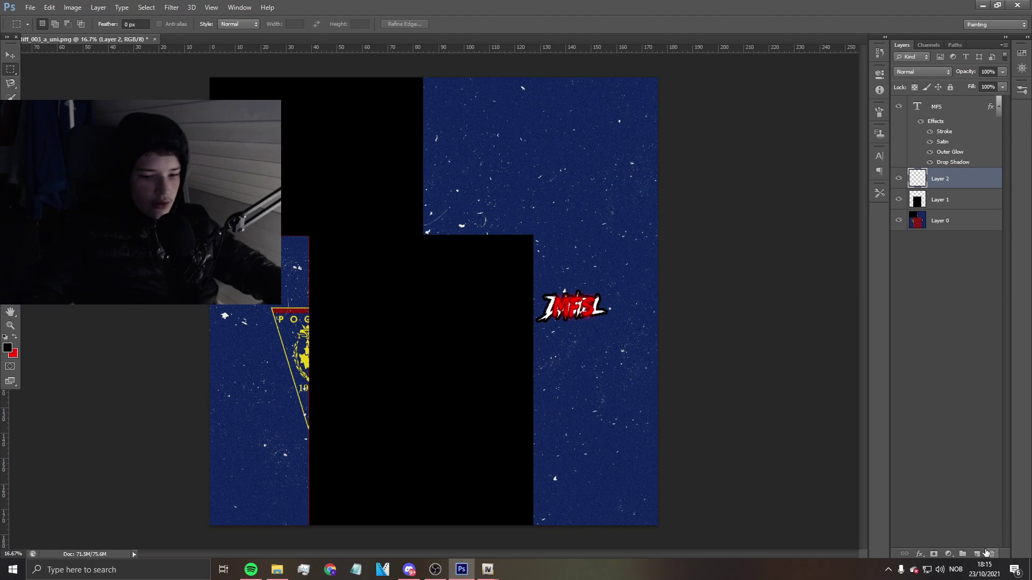
Add another empty layer and paint a soft-edged red spot over the pennant logo, using a brush with reduced hardness.
left_click(978, 555)
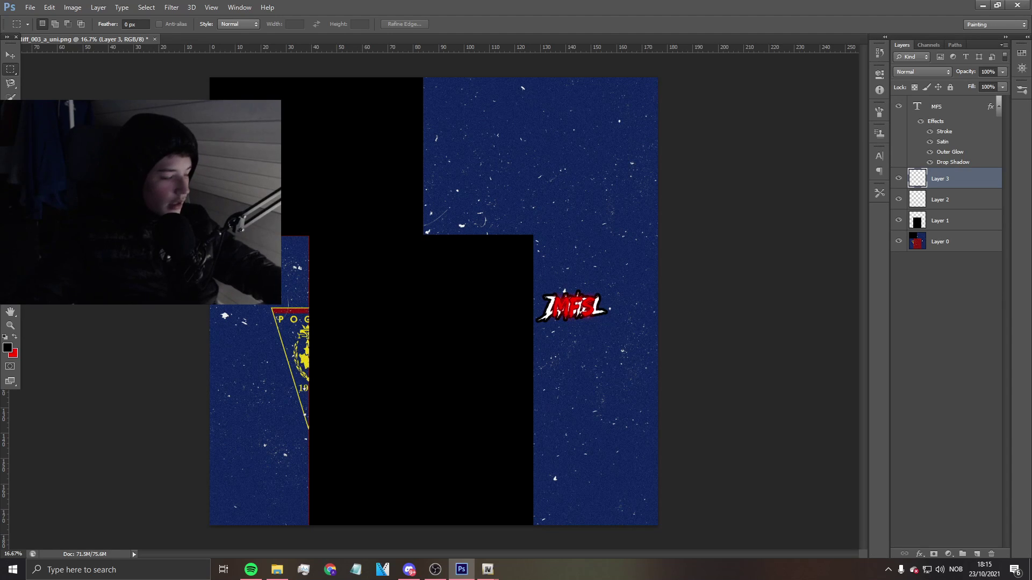
key("x")
key("b")
left_click_drag(300, 324, 299, 432)
key("ctrl+z")
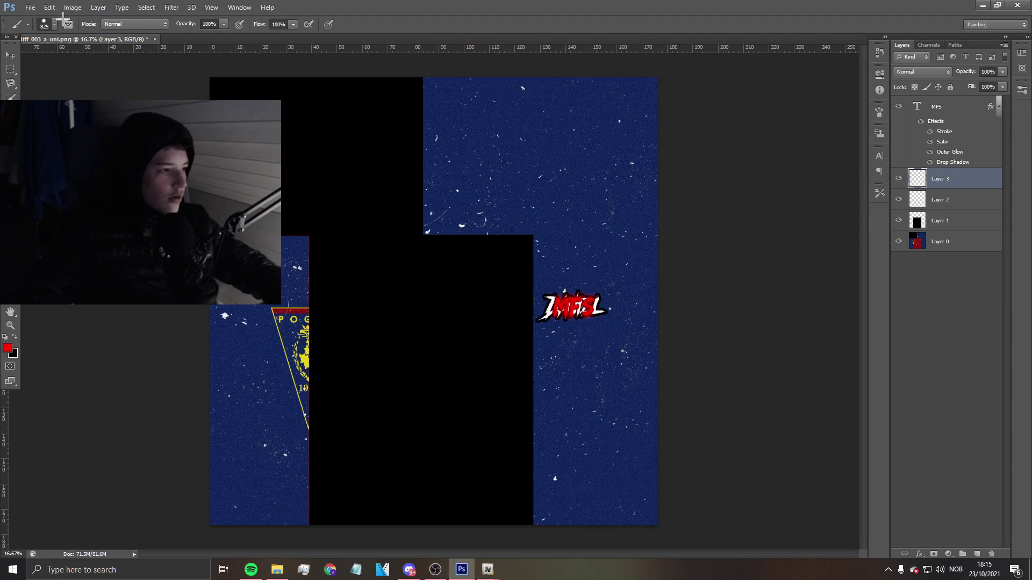
left_click(54, 24)
left_click_drag(100, 83, 4, 84)
mouse_move(328, 347)
left_mouse_down()
mouse_move(316, 311)
mouse_move(301, 384)
left_mouse_up()
left_click(10, 55)
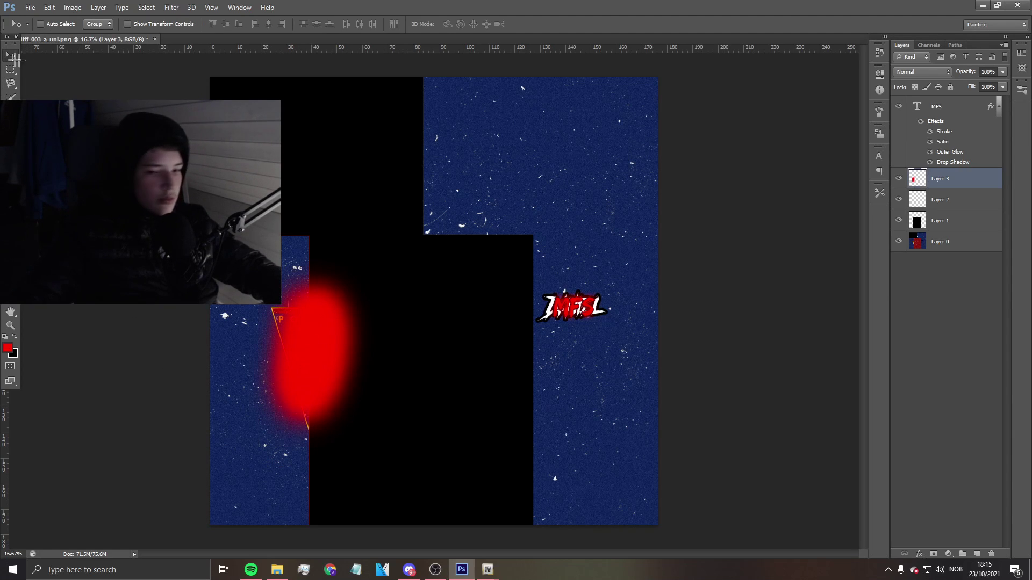
Paint all of Layer 2 red with the Brush tool and move it beneath Layer 1.
left_click(971, 202)
left_click(10, 69)
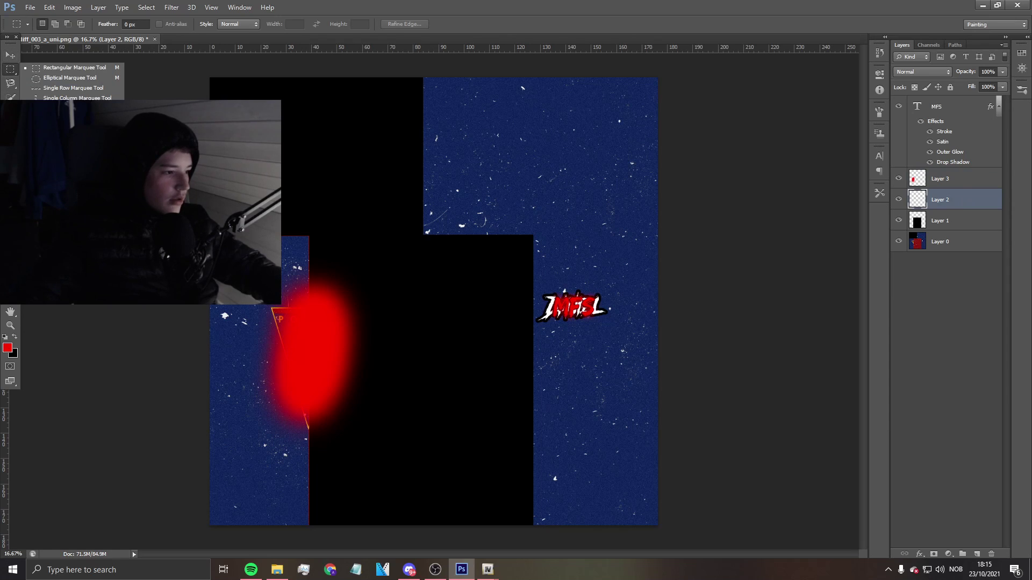
left_click(10, 141)
left_click(10, 155)
mouse_move(134, 88)
left_mouse_down()
mouse_move(127, 81)
mouse_move(342, 115)
mouse_move(484, 155)
mouse_move(369, 224)
mouse_move(662, 248)
mouse_move(733, 274)
mouse_move(685, 337)
mouse_move(470, 380)
mouse_move(357, 454)
mouse_move(362, 495)
mouse_move(311, 507)
left_mouse_up()
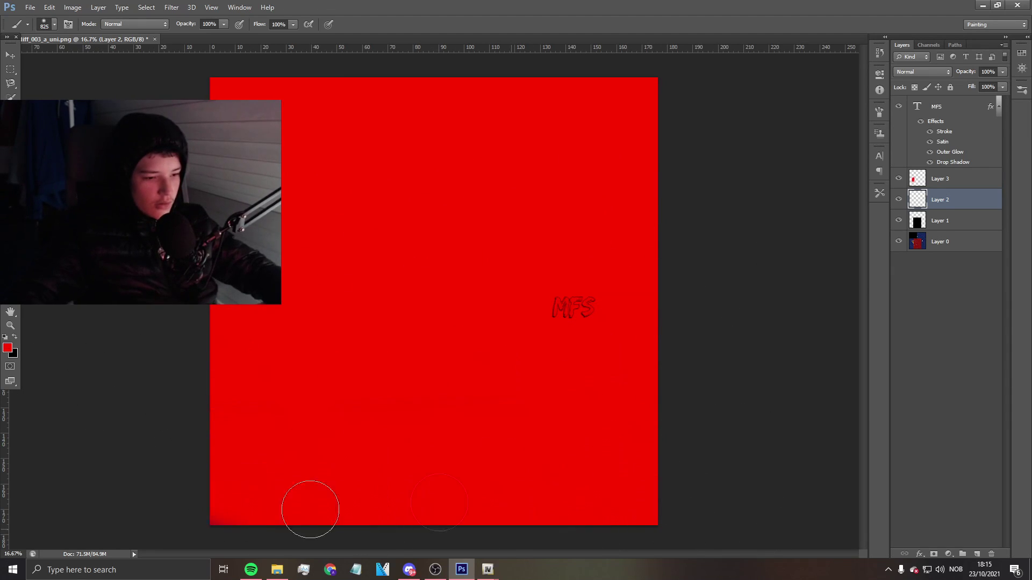
left_click_drag(946, 206, 946, 237)
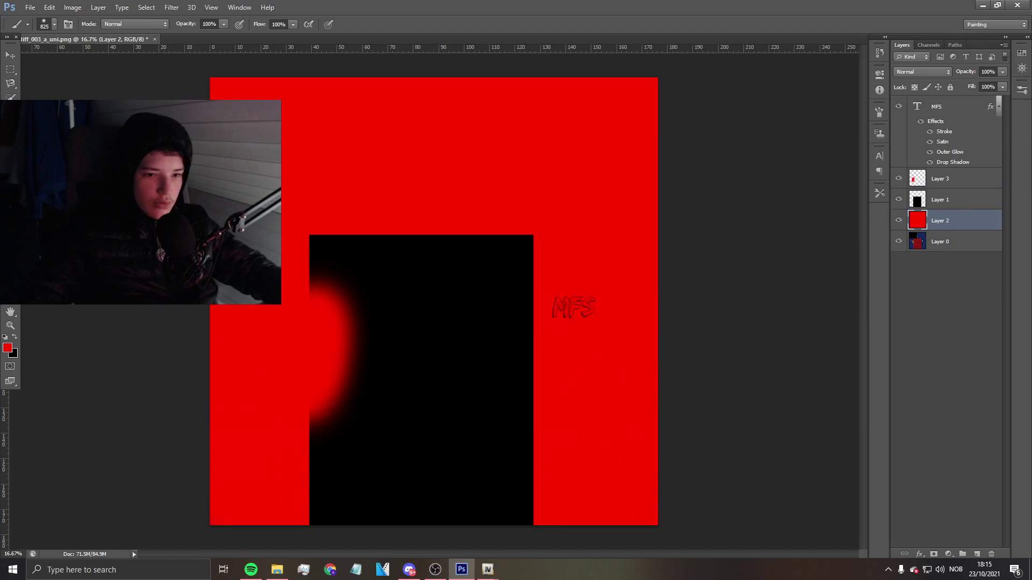
Hide the red Layer 2 and make Layer 0 the active layer.
left_click(935, 240)
left_click(899, 221)
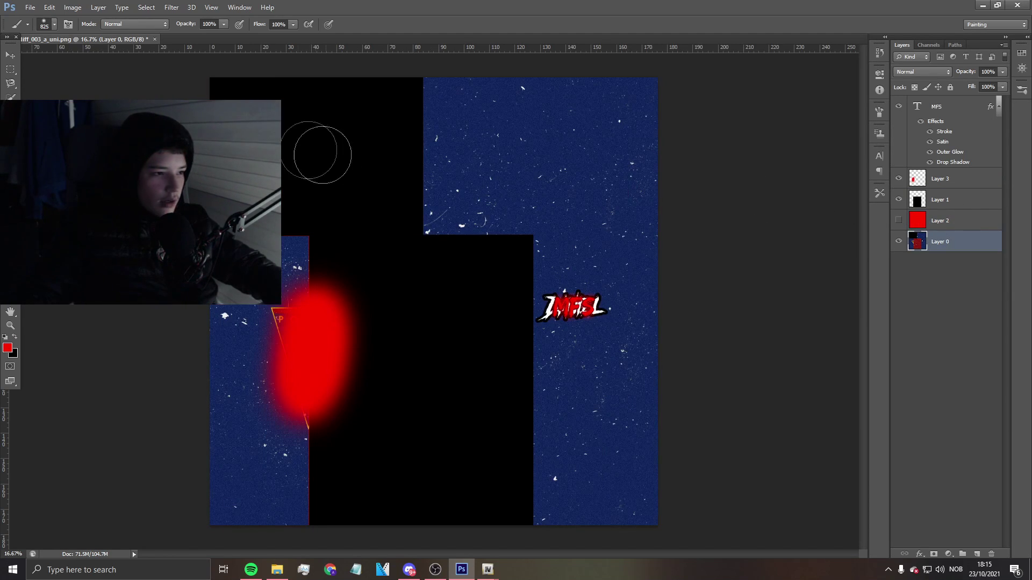
left_click(938, 221)
left_click(899, 221)
left_click(899, 221)
left_click(926, 237)
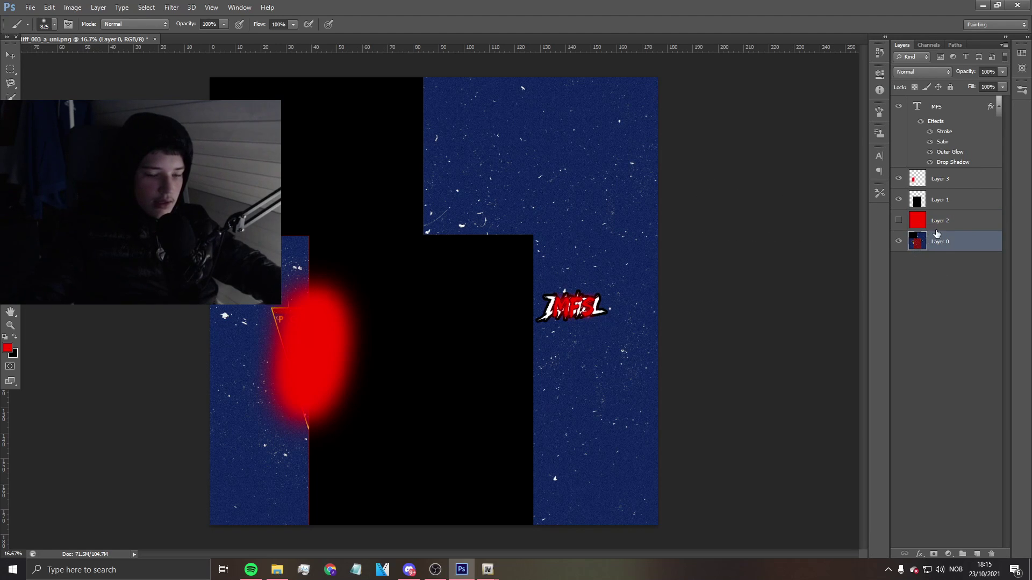
Copy the black upper-left block of Layer 0 to its own layer and place it above Layer 1 without a clipping mask.
left_click(10, 71)
left_click(43, 67)
left_click_drag(209, 78, 422, 236)
key("ctrl+j")
left_click_drag(940, 242, 953, 195)
left_click(959, 208, "alt")
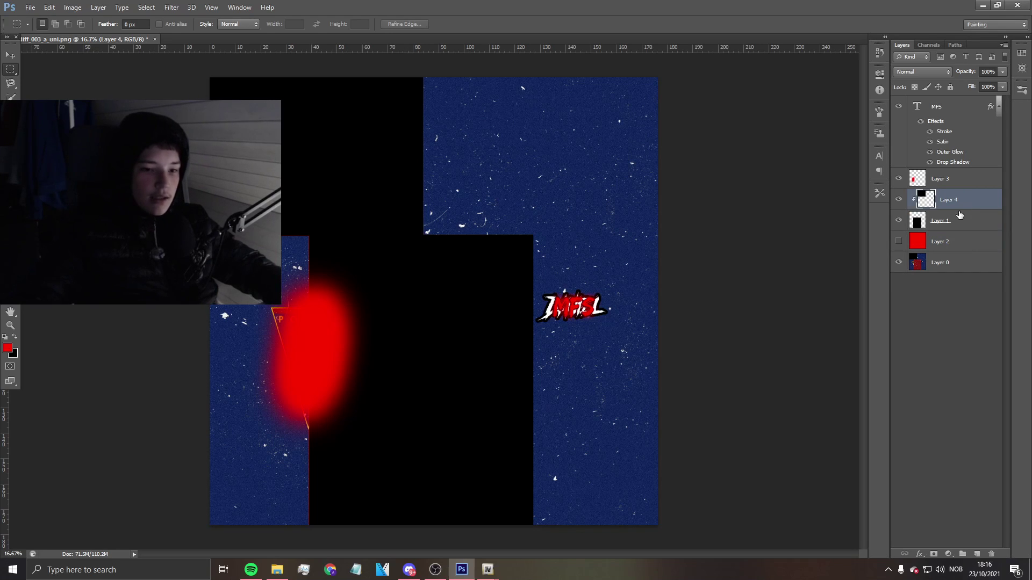
left_click(954, 204, "alt")
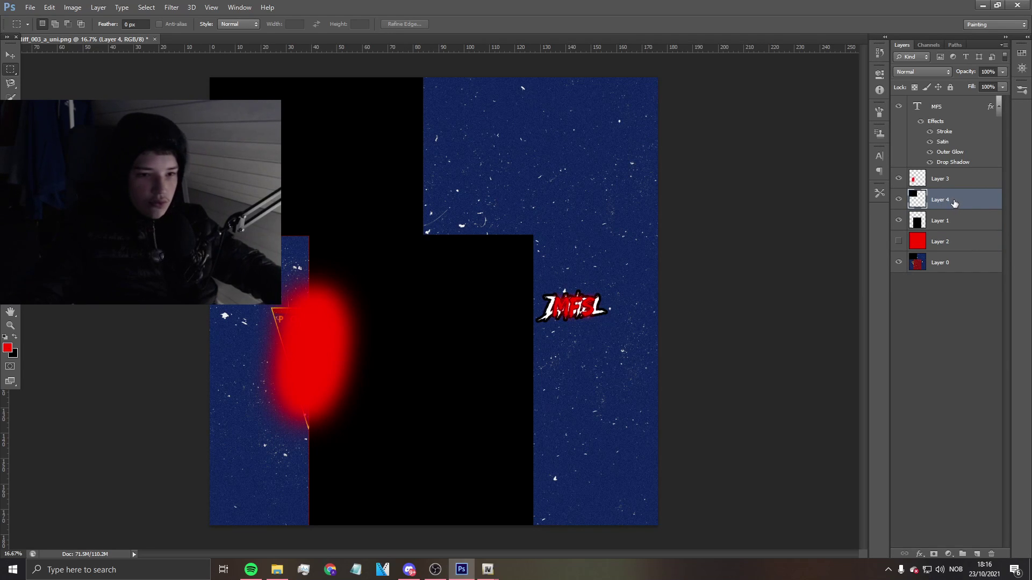
Merge the copied black block down into Layer 1 and show the red Layer 2 again.
right_click(956, 203)
left_click(840, 390)
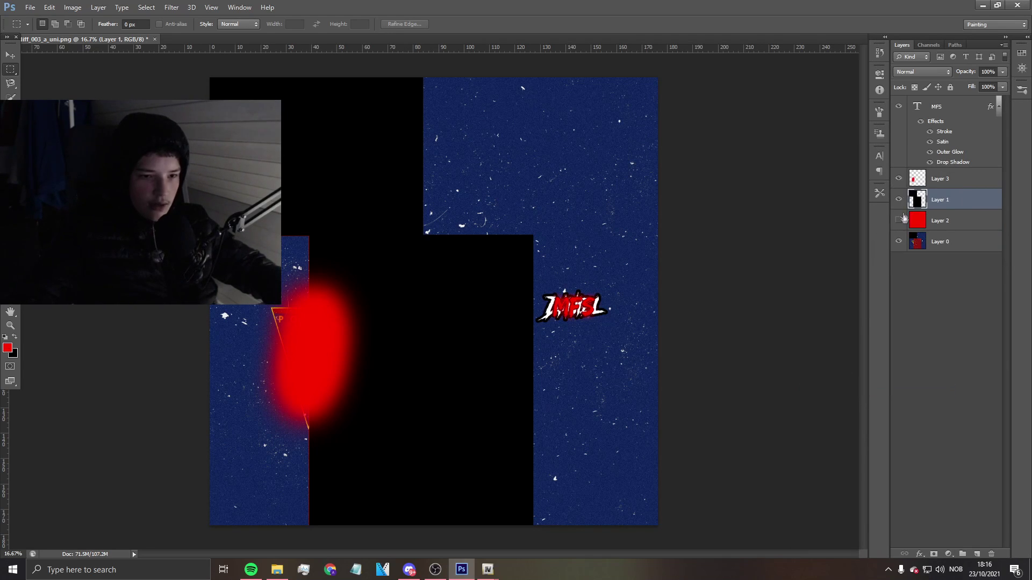
left_click(900, 221)
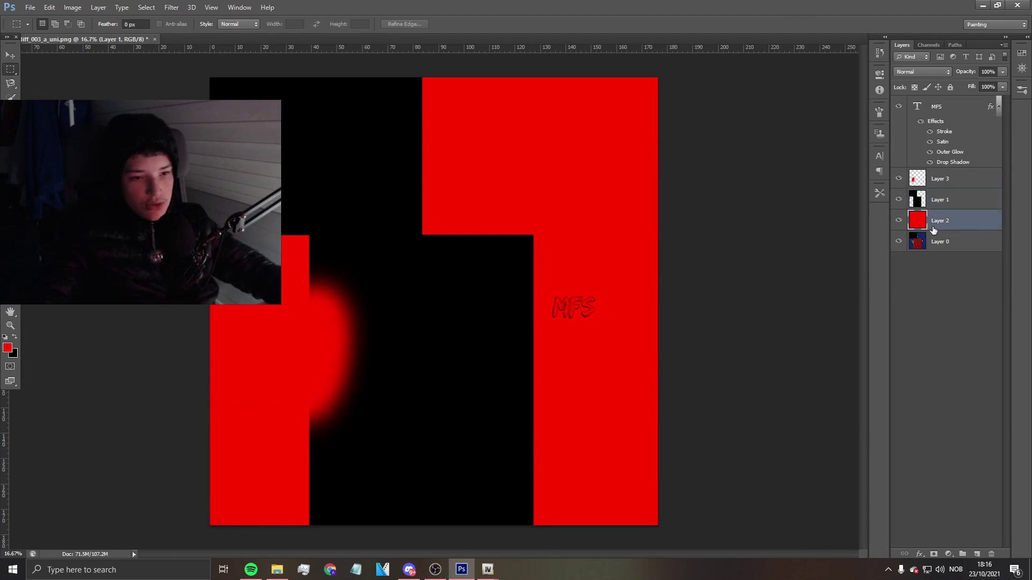
Apply a yellow Color Overlay to the soft painted spot on Layer 3.
right_click(946, 179)
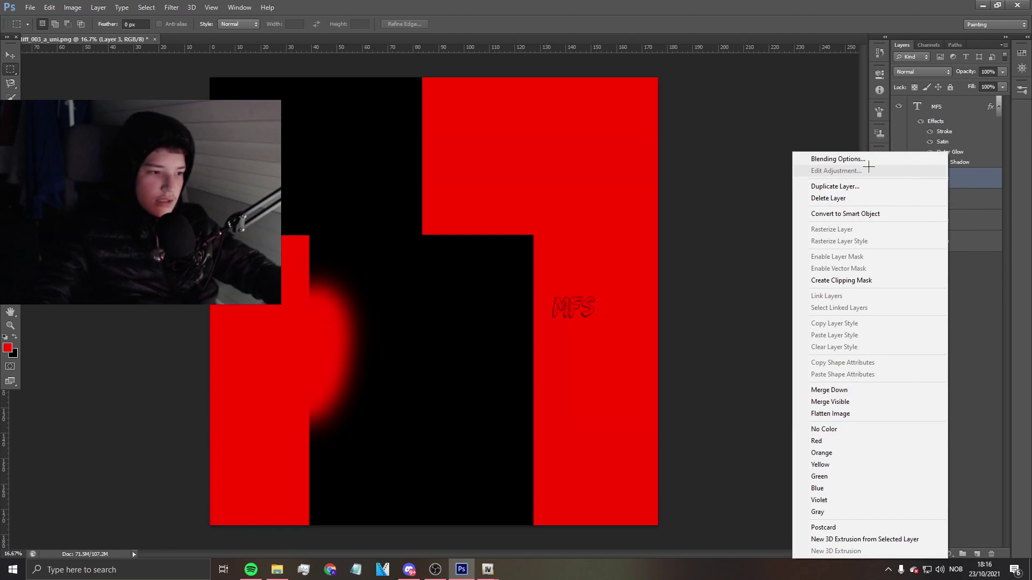
left_click(868, 160)
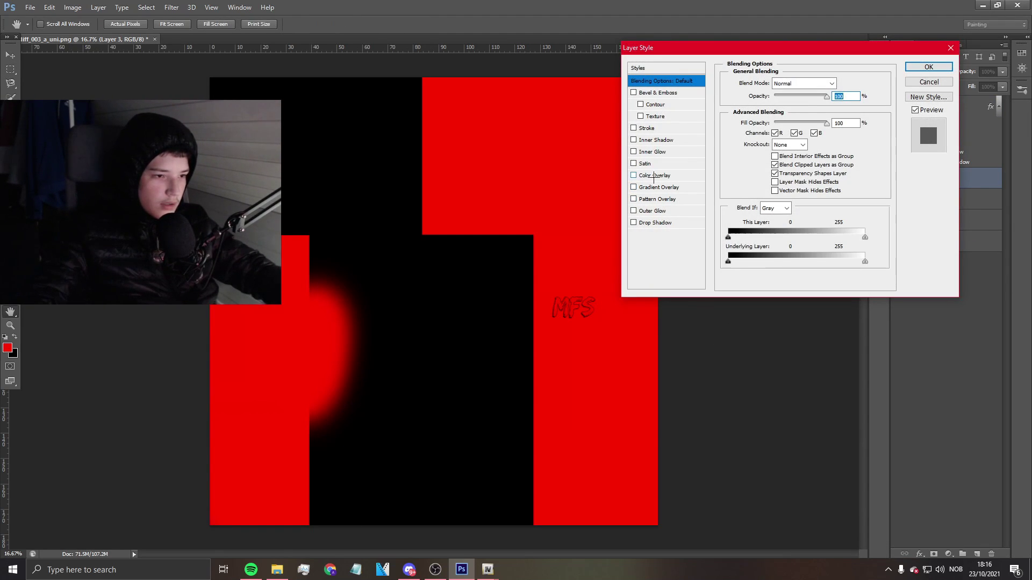
left_click(654, 177)
left_click(909, 66)
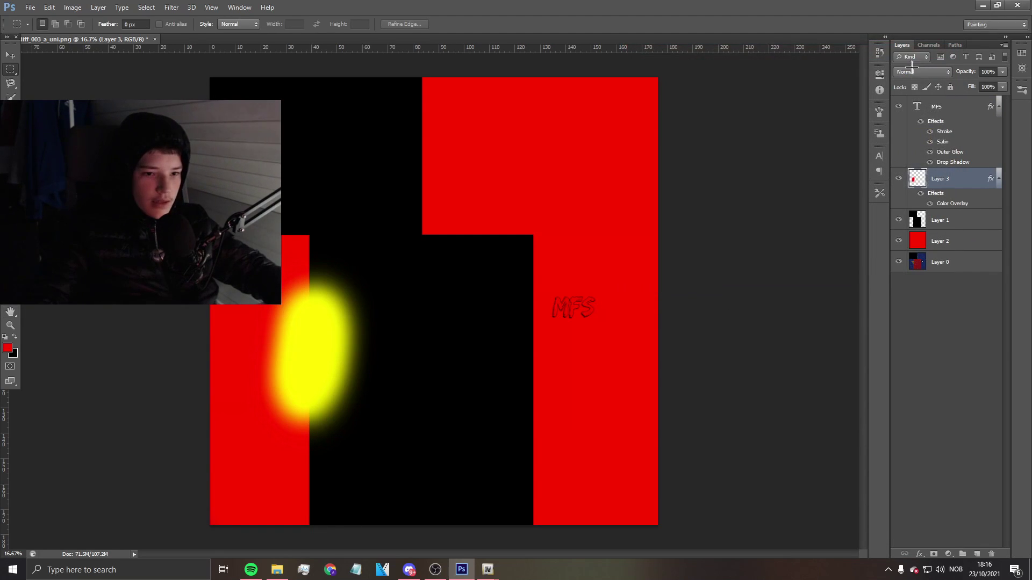
Try a Color Overlay on the MFS text layer through its layer style.
left_click(946, 266)
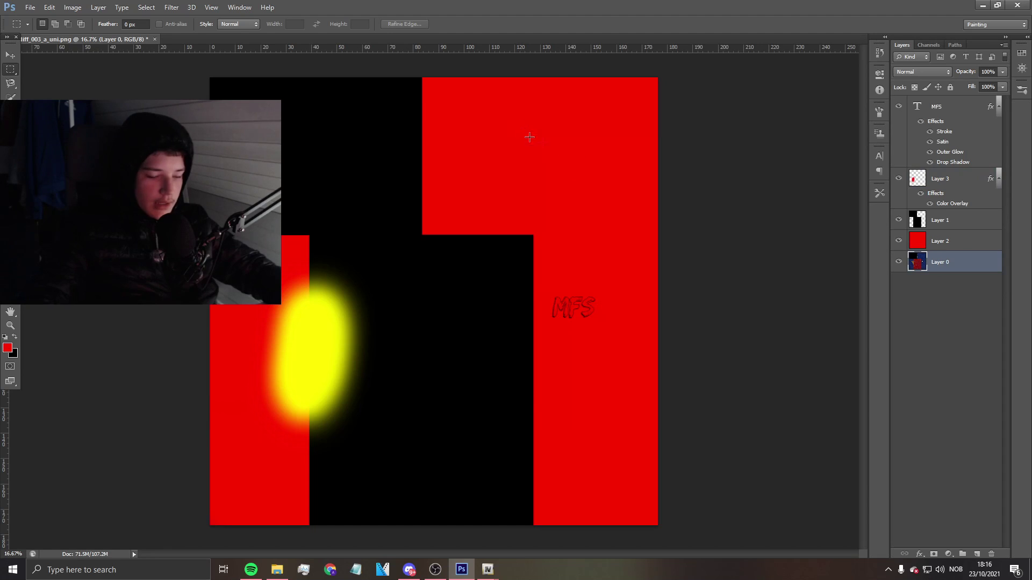
right_click(943, 110)
left_click(949, 115)
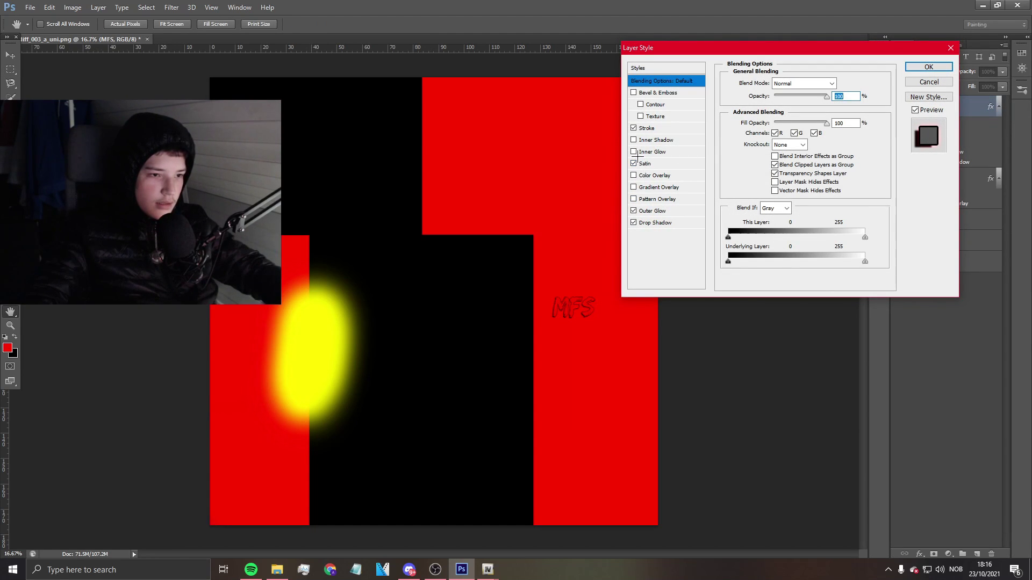
left_click(636, 163)
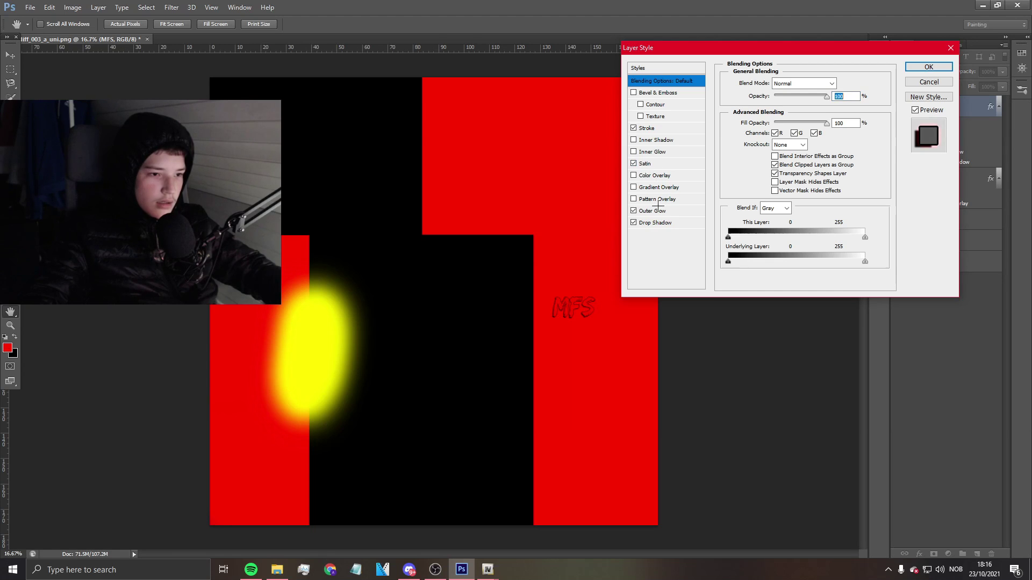
left_click(650, 175)
left_click(633, 175)
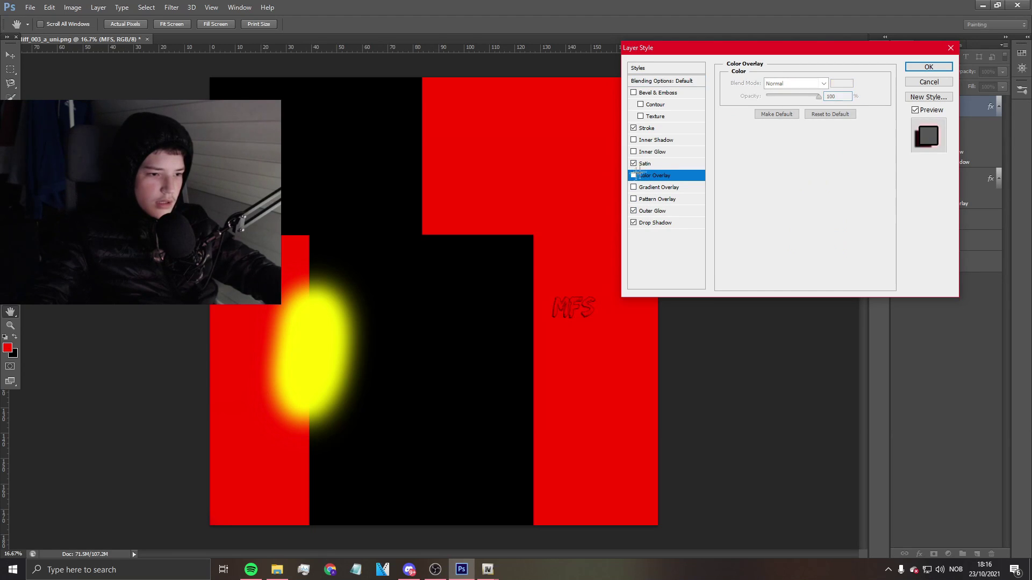
left_click(931, 67)
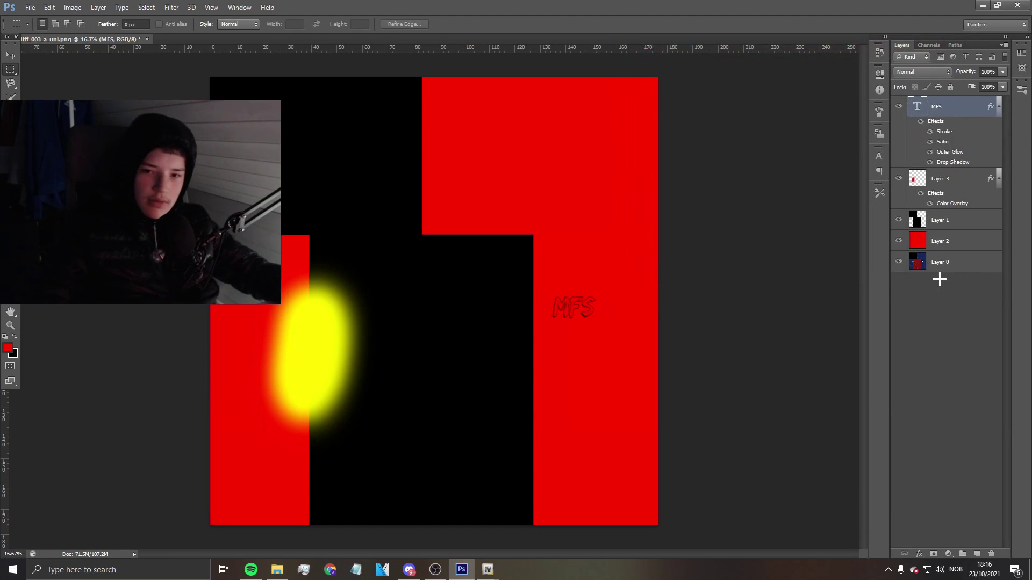
With Layer 2 active, place Logo png.png from the Logo folder inside MFS Clothing Official on the Y: drive.
left_click(950, 245)
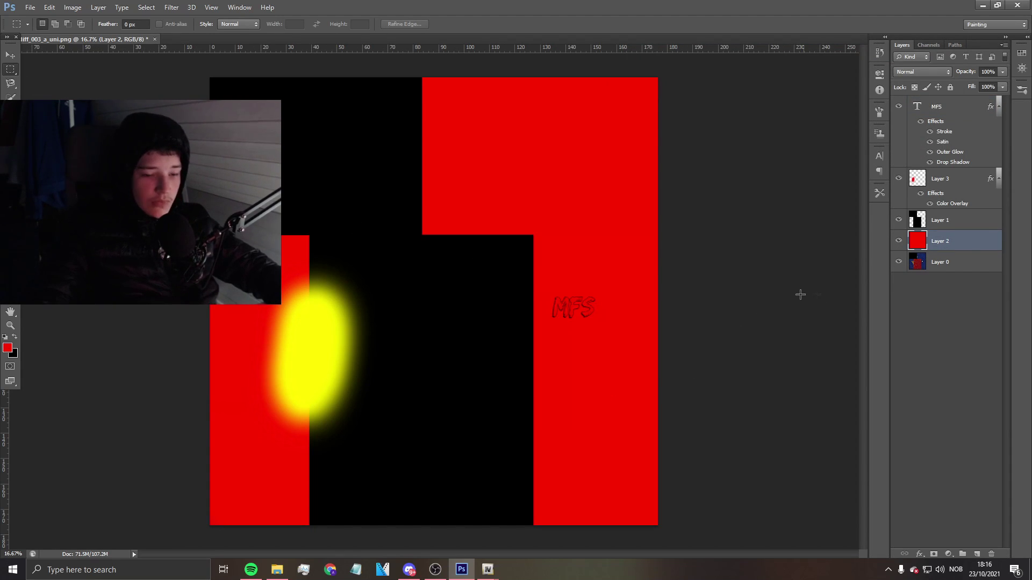
left_click(929, 262)
left_click(950, 242)
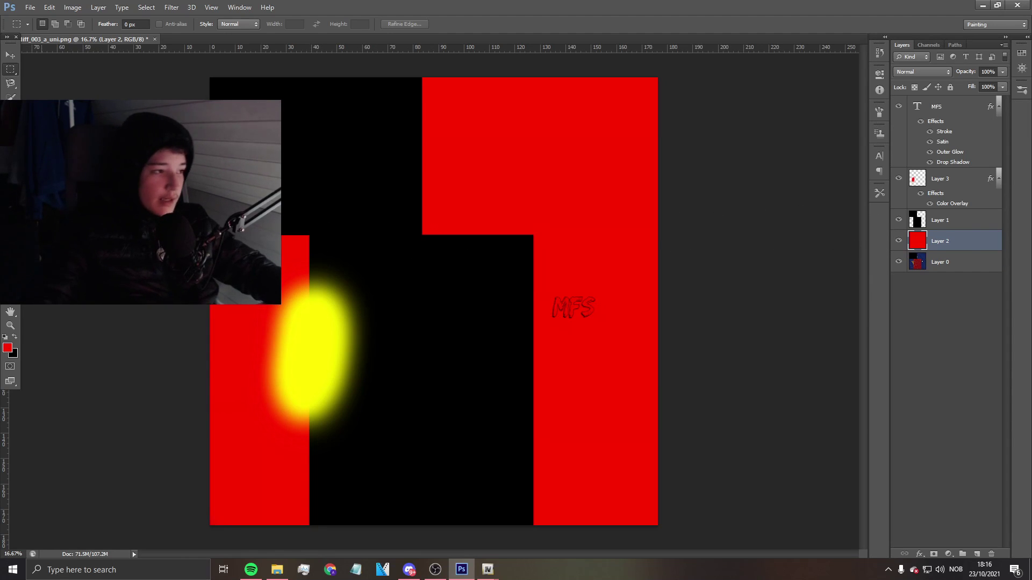
left_click(30, 7)
left_click(51, 204)
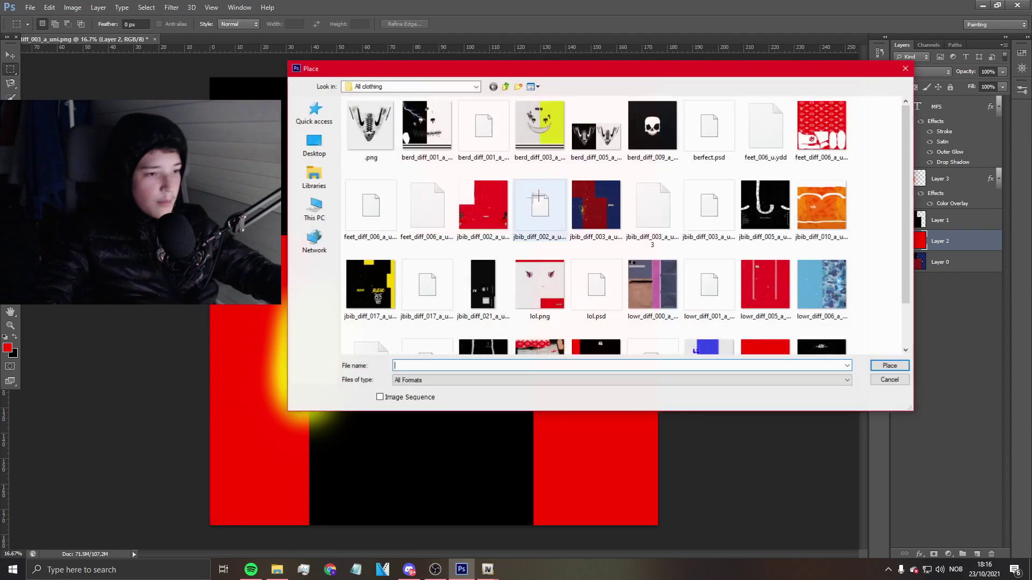
left_click(329, 215)
double_click(572, 208)
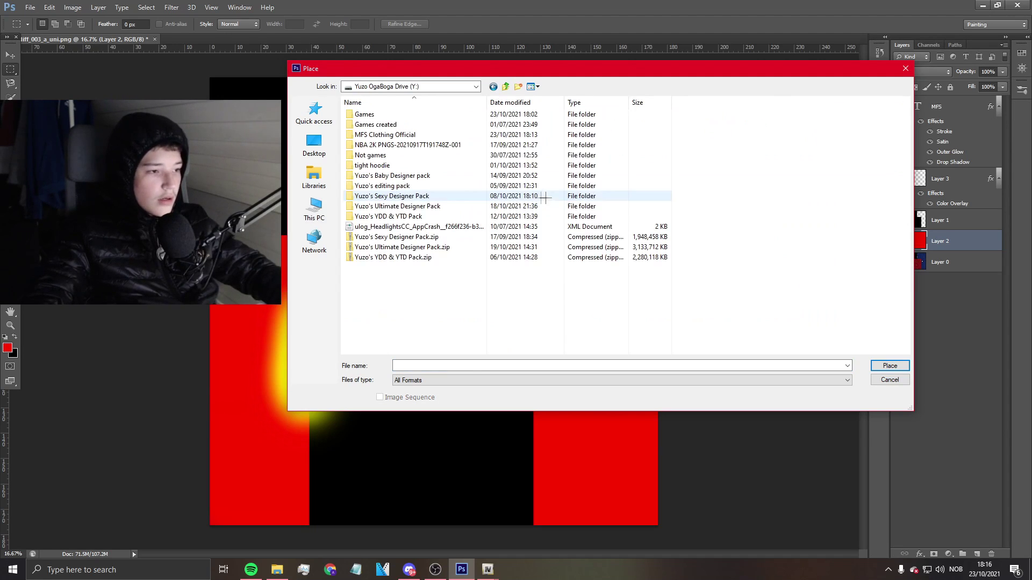
double_click(396, 131)
left_click(381, 156)
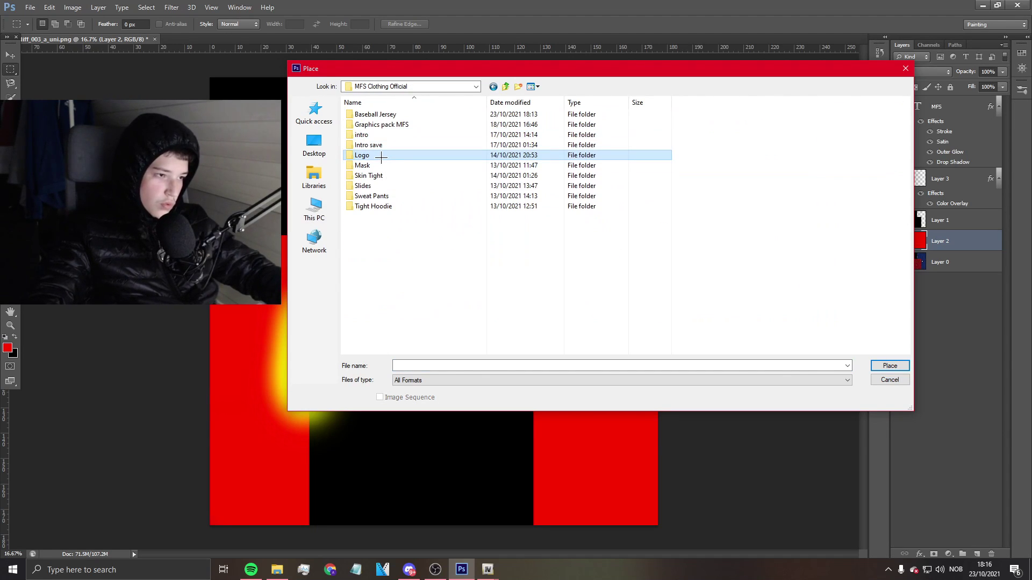
double_click(381, 156)
left_click(426, 126)
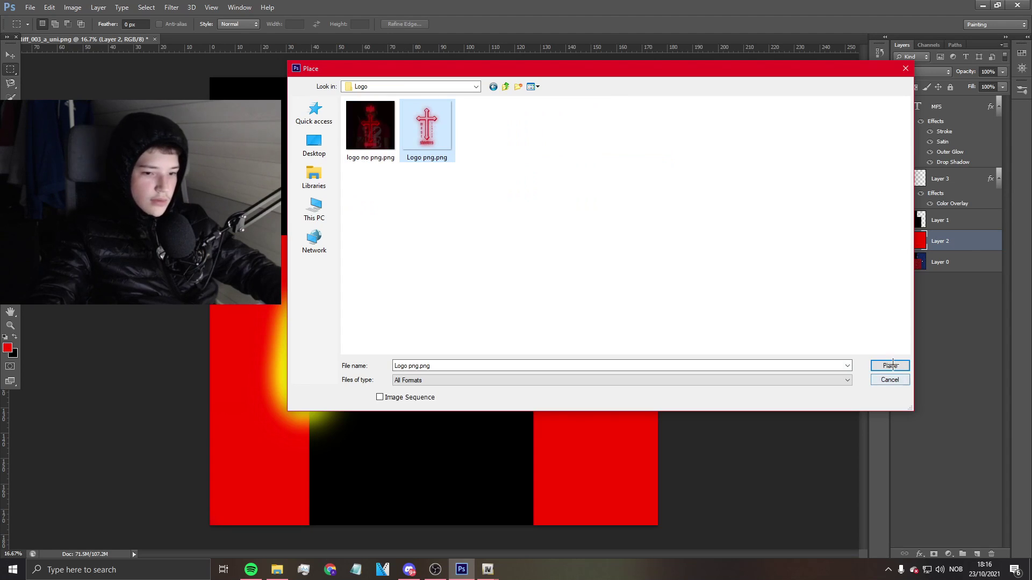
double_click(427, 127)
Position the placed cross logo over the yellow spot and put its layer directly above Layer 3.
left_click_drag(470, 337, 331, 370)
key("Return")
left_click_drag(942, 241, 960, 179)
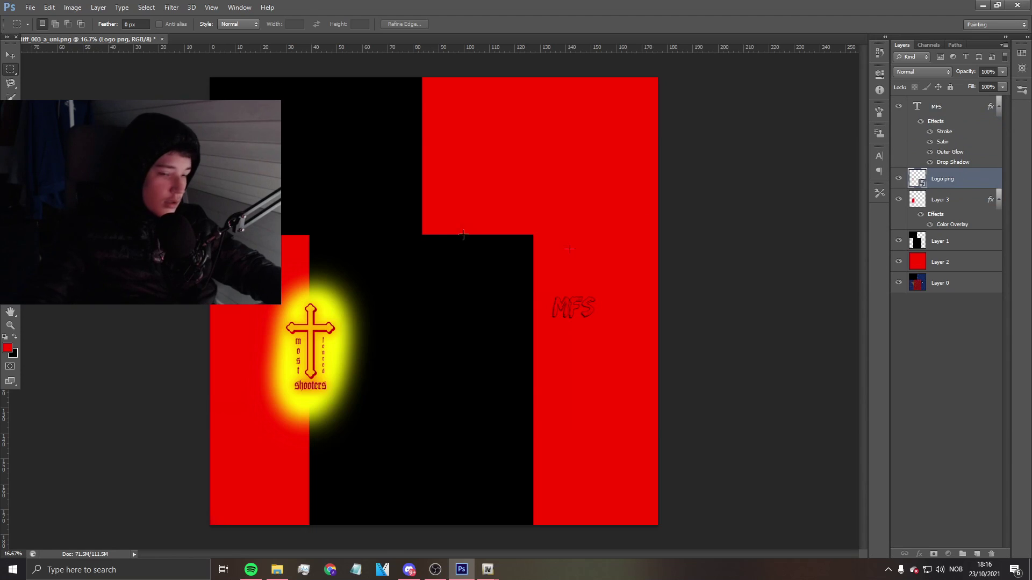
Hide the yellow spot on Layer 3 and nudge the cross logo slightly downward.
left_click(899, 200)
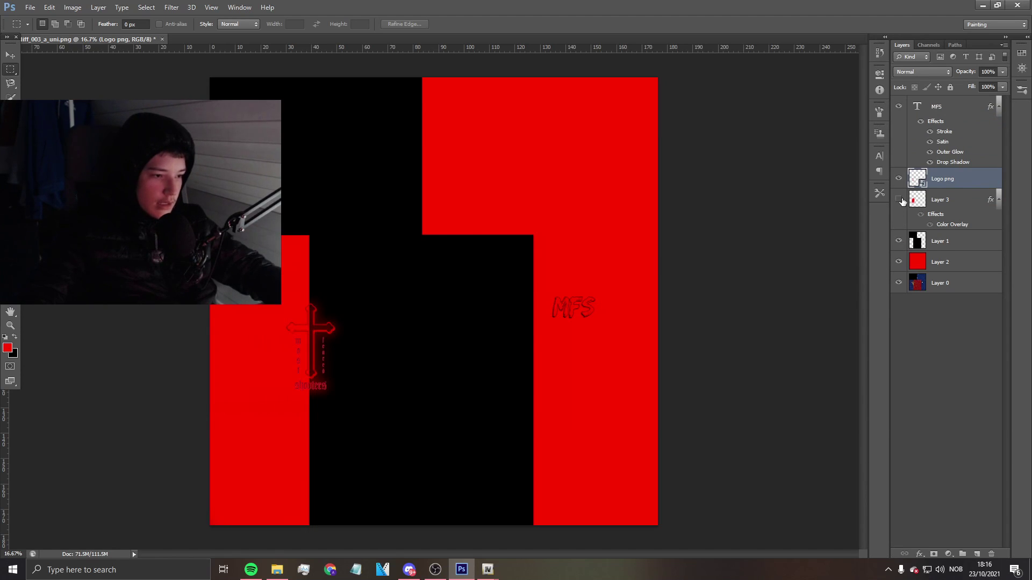
left_click(11, 54)
left_click_drag(321, 361, 322, 364)
Try a Color Overlay on the Logo png layer, comparing it switched on and off.
right_click(918, 178)
left_click(920, 179)
left_click(633, 175)
left_click(633, 176)
left_click(634, 175)
left_click(634, 175)
left_click(634, 175)
left_click(633, 175)
left_click(916, 64)
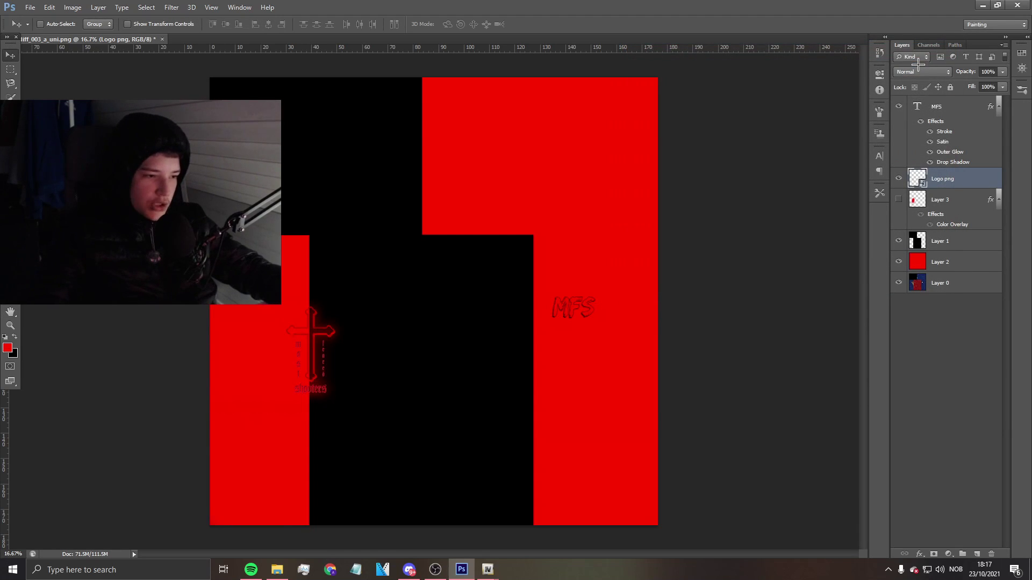
left_click(25, 8)
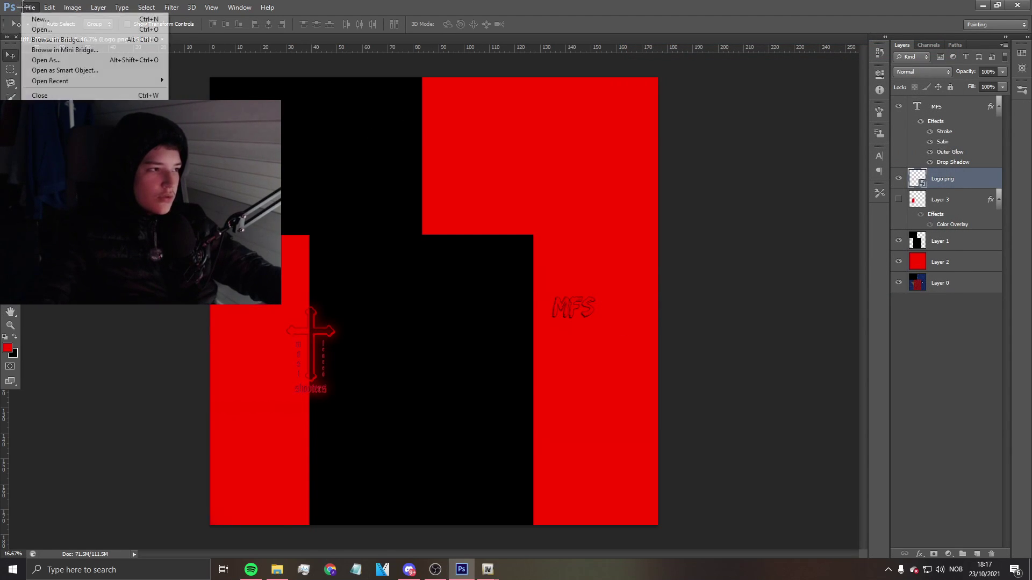
left_click(938, 179)
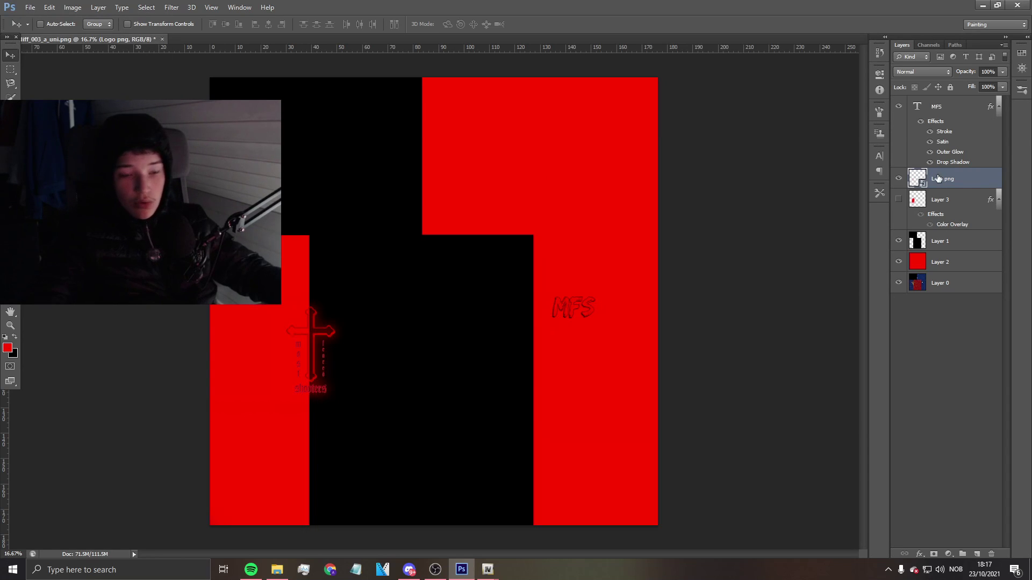
left_click(974, 287)
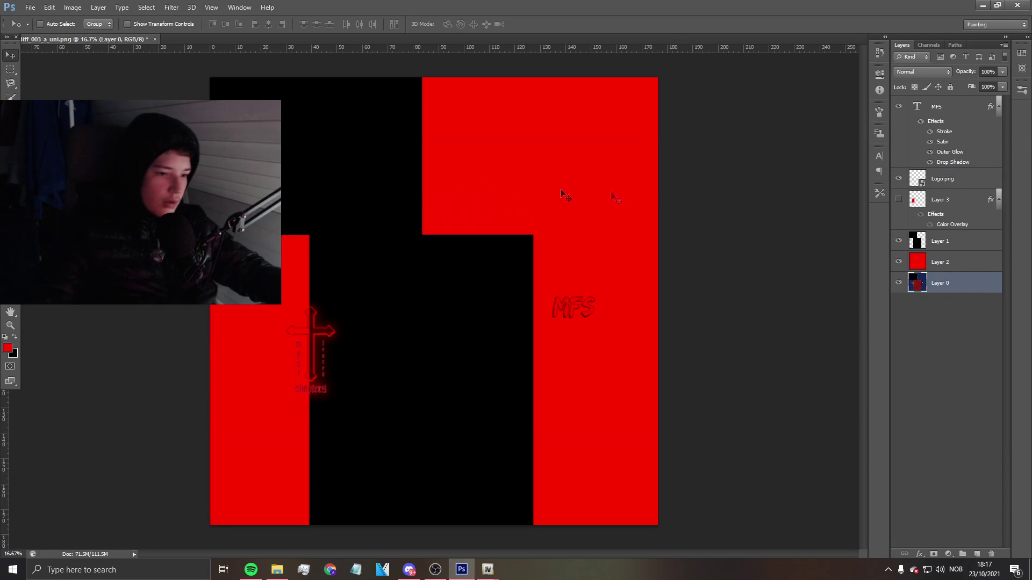
With Layer 3 active, start placing a file and open the Ultimate Designer Pack's PNGS > Splatter folder on the Y: drive.
left_click(914, 199)
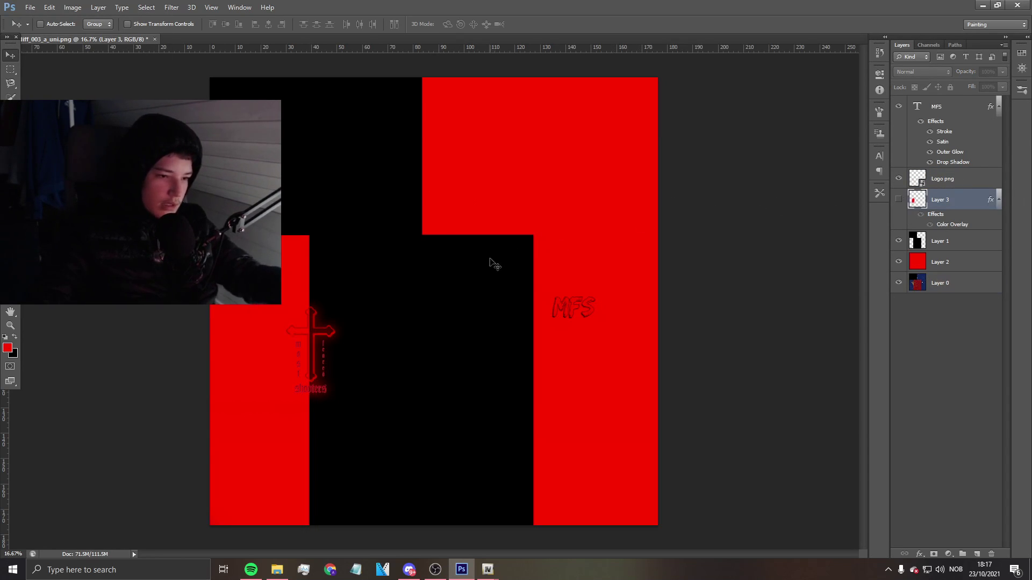
left_click(16, 2)
left_click(30, 7)
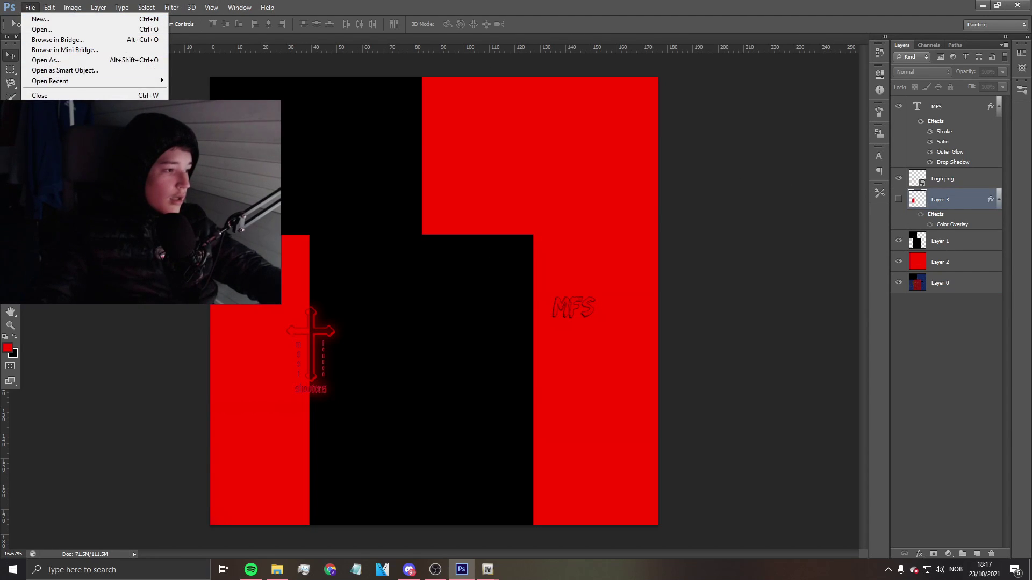
left_click(40, 181)
left_click(313, 209)
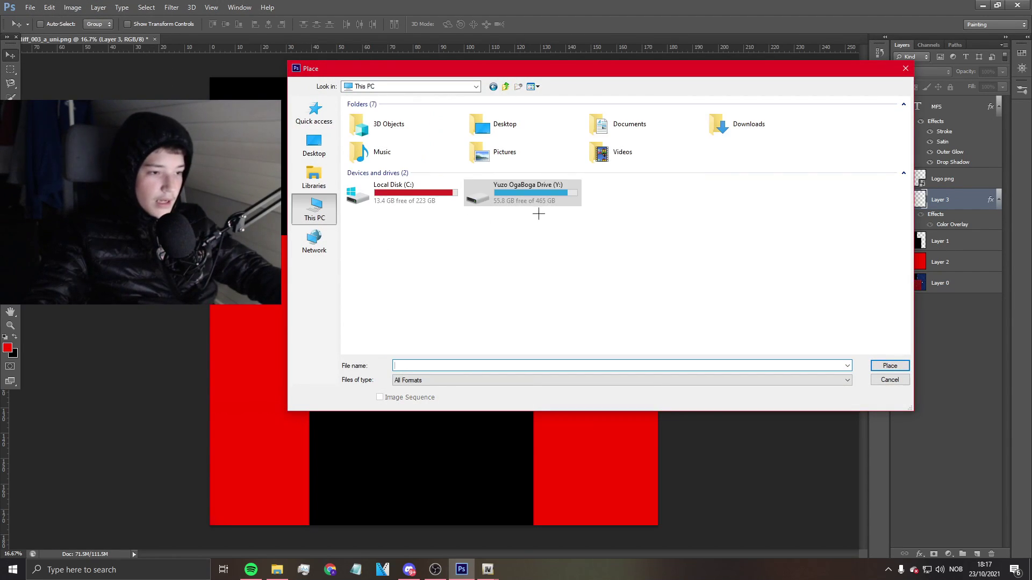
double_click(534, 200)
double_click(429, 205)
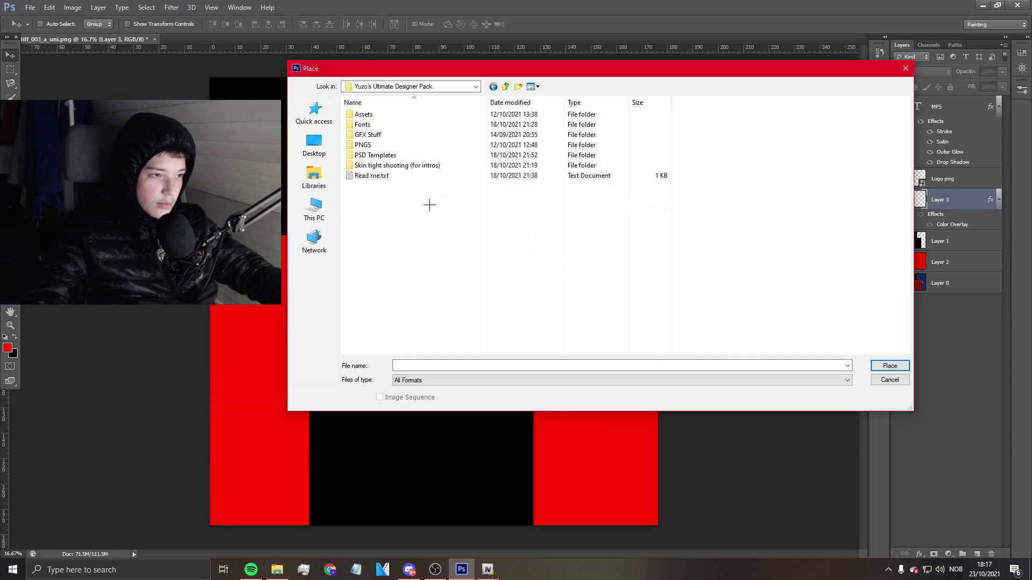
double_click(370, 144)
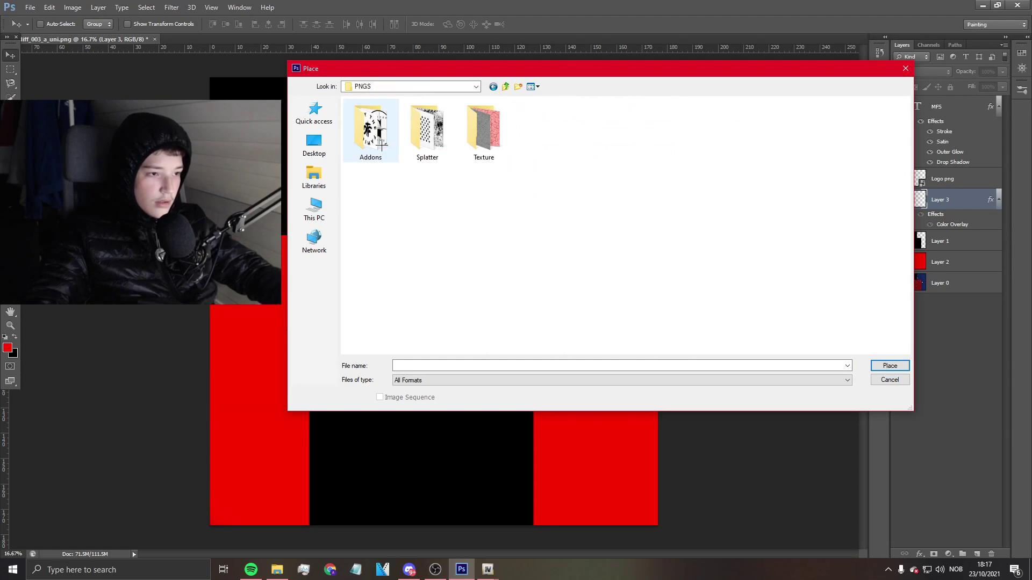
double_click(424, 134)
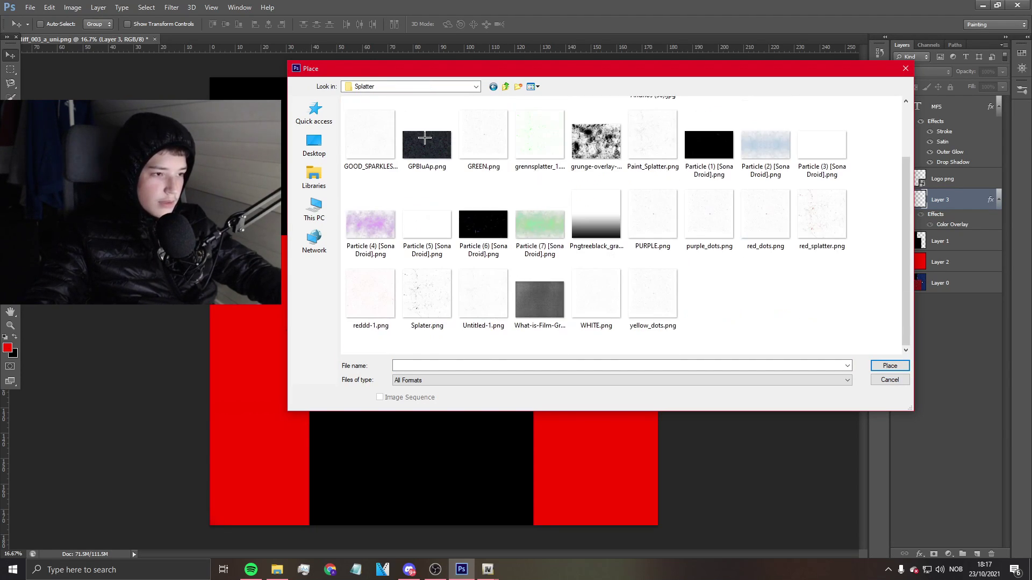
Place the Untitled-1.png splatter image and scale it up to cover the whole canvas.
scroll(610, 177, "down", 3)
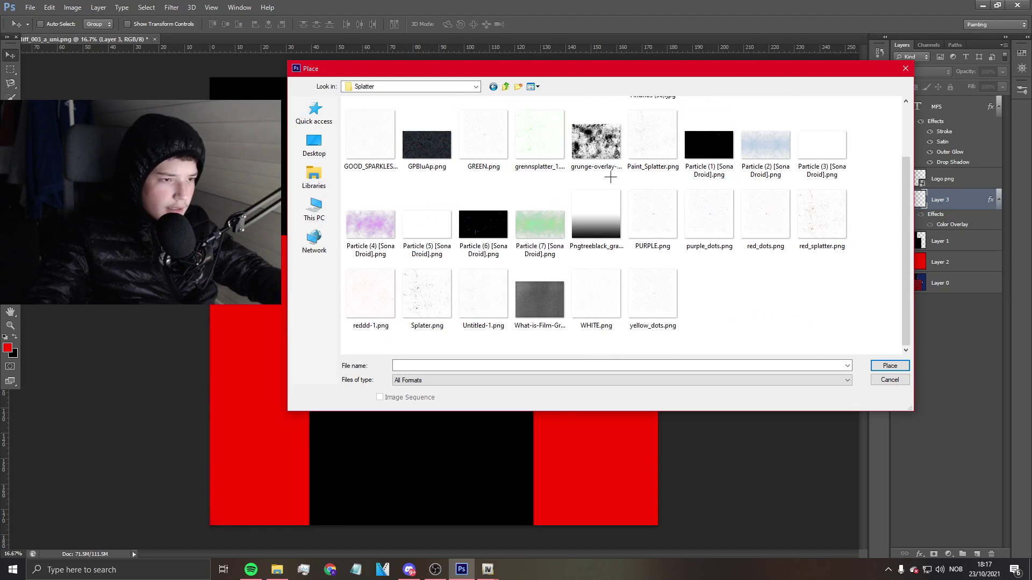
left_click(426, 297)
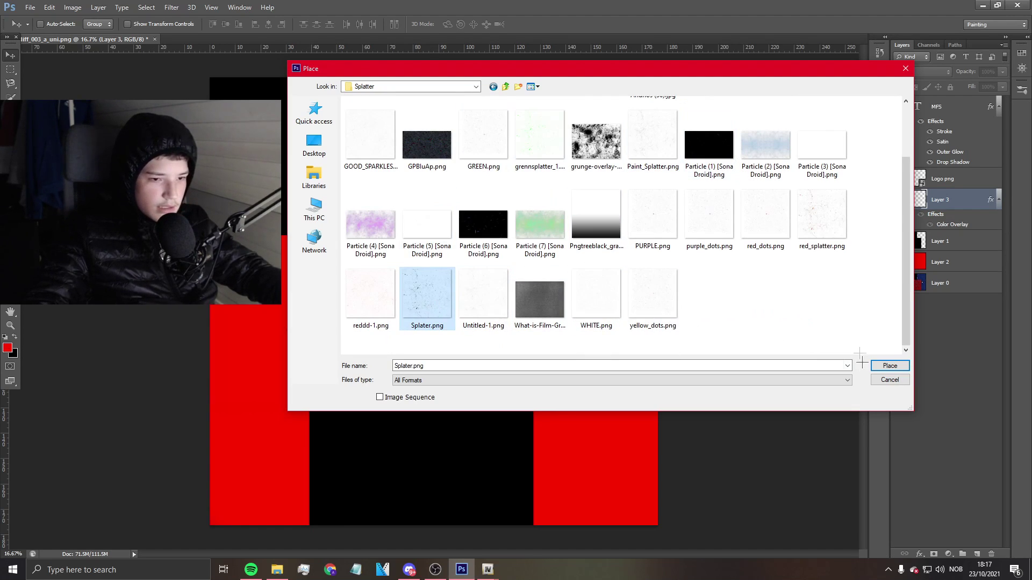
left_click(820, 216)
left_click(483, 299)
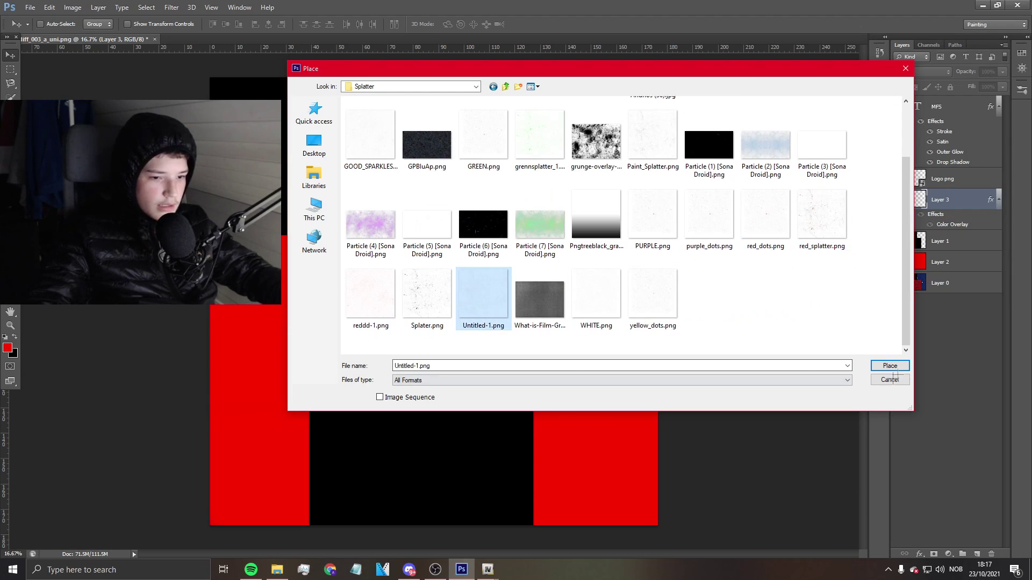
left_click(889, 366)
left_click_drag(450, 302, 400, 250)
left_click_drag(554, 419, 659, 527)
key("Return")
Apply a red ff0000 Color Overlay to the Untitled-1 splatter layer and set its opacity to 78%.
right_click(933, 195)
left_click(860, 154)
double_click(968, 199)
left_click(654, 176)
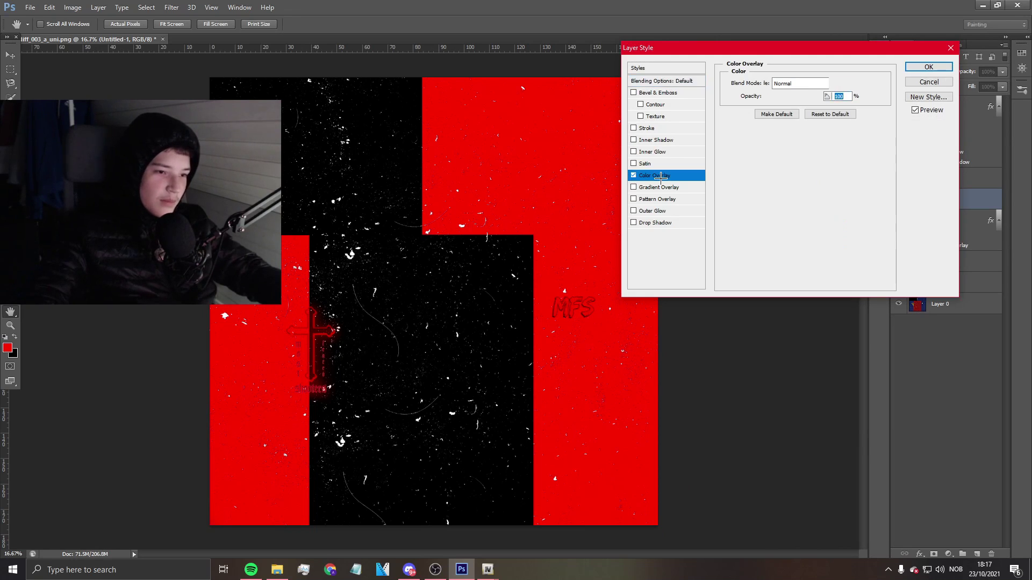
left_click(841, 84)
left_click_drag(829, 101, 828, 74)
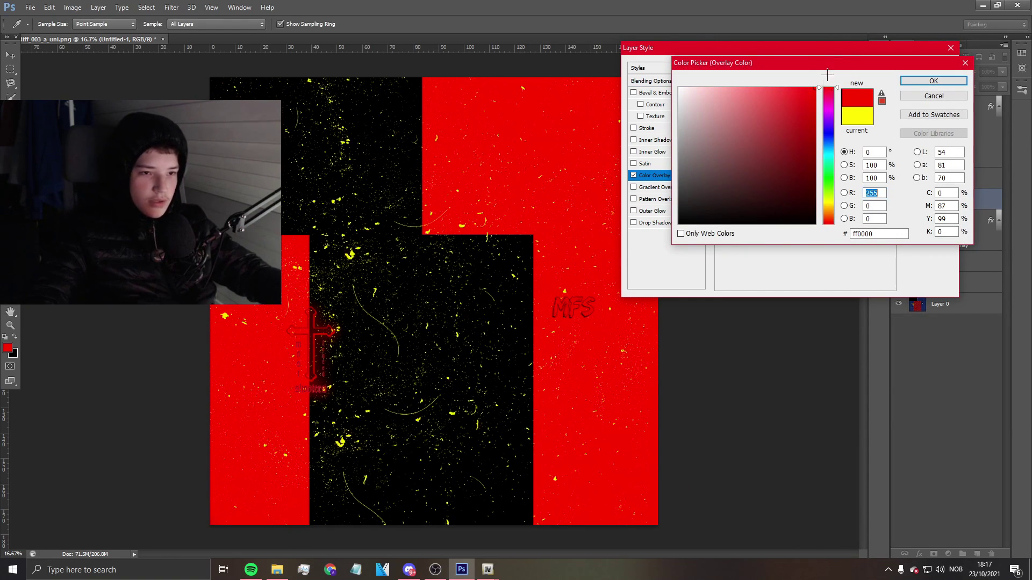
left_click(929, 82)
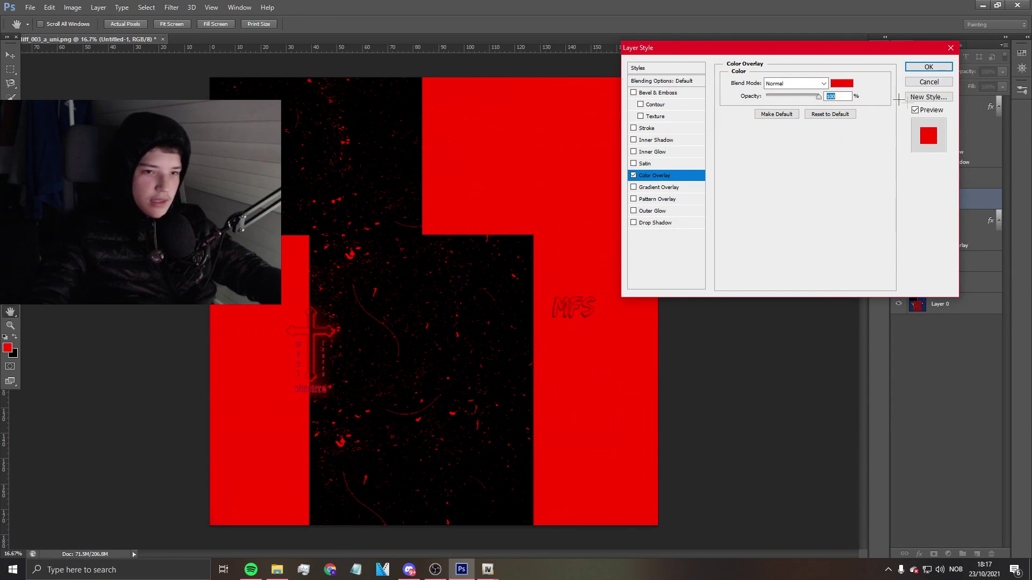
left_click(928, 67)
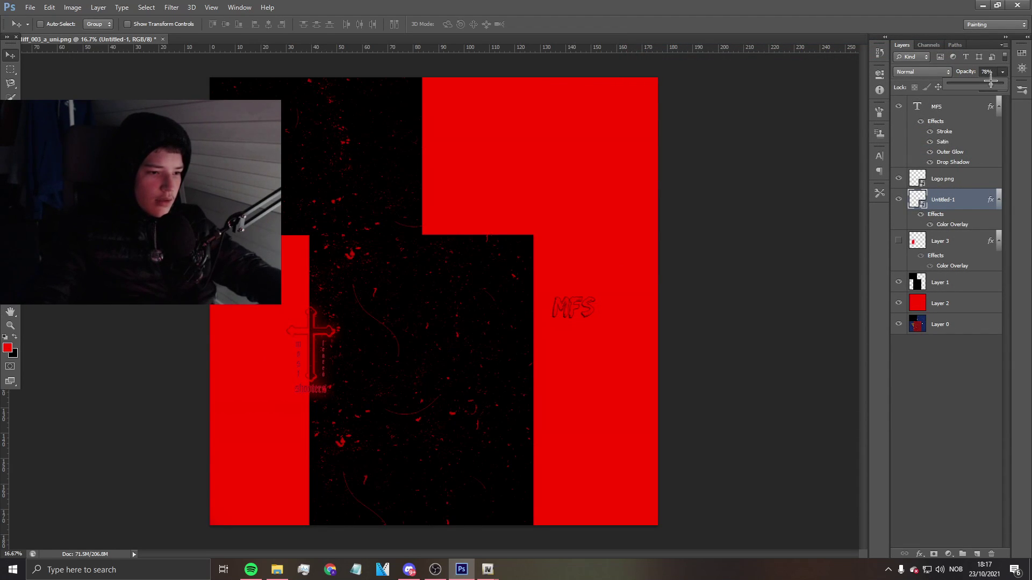
left_click(1002, 70)
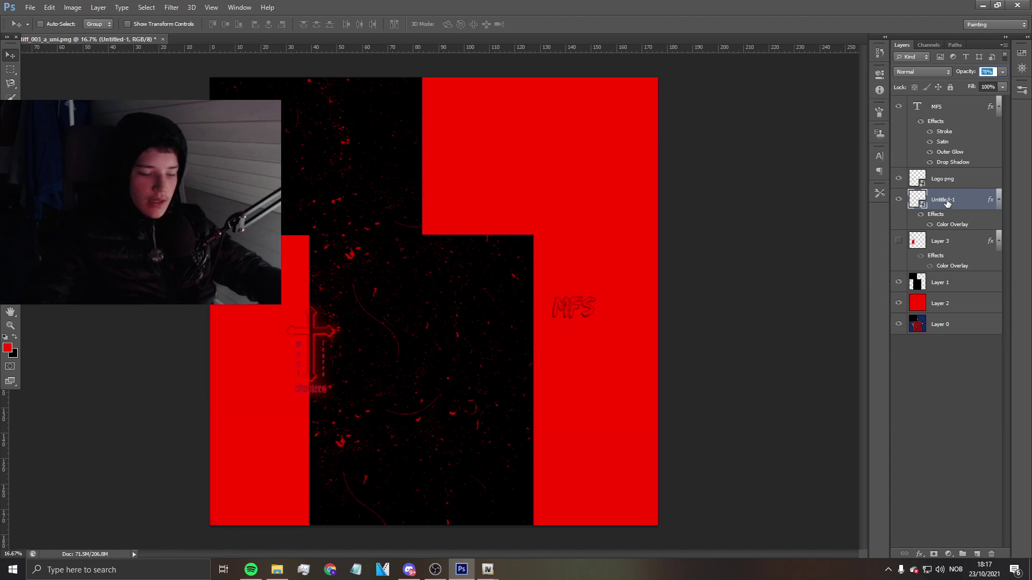
Duplicate the Untitled-1 splatter layer and change the copy's Color Overlay to black.
key("ctrl+j")
right_click(949, 201)
left_click(855, 151)
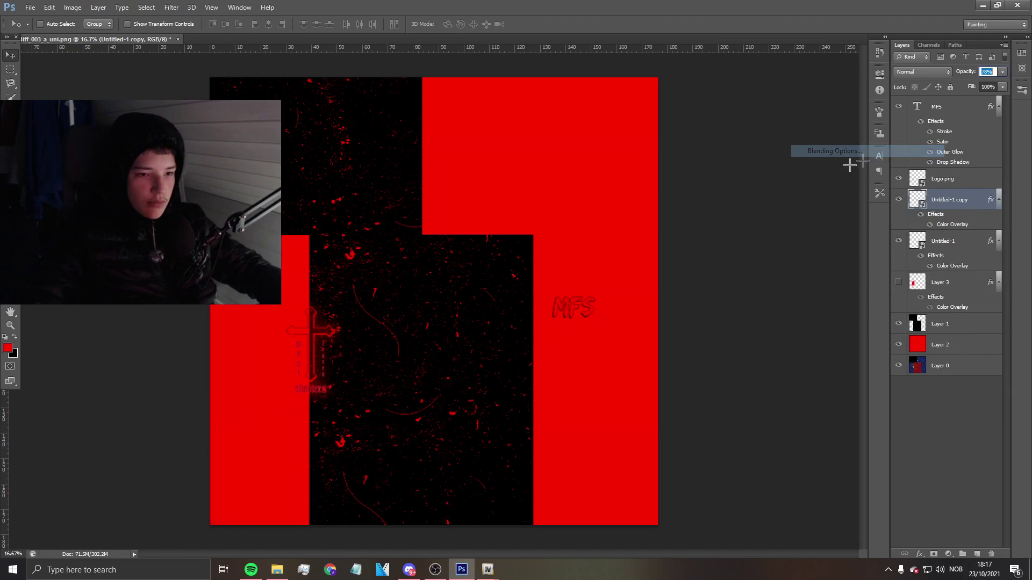
left_click(655, 175)
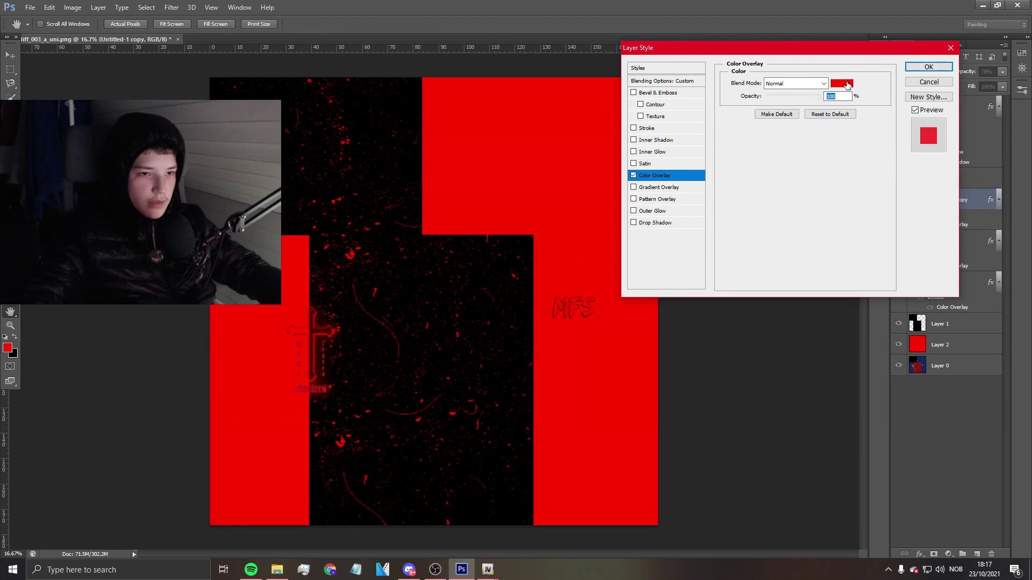
left_click(848, 85)
left_click(931, 81)
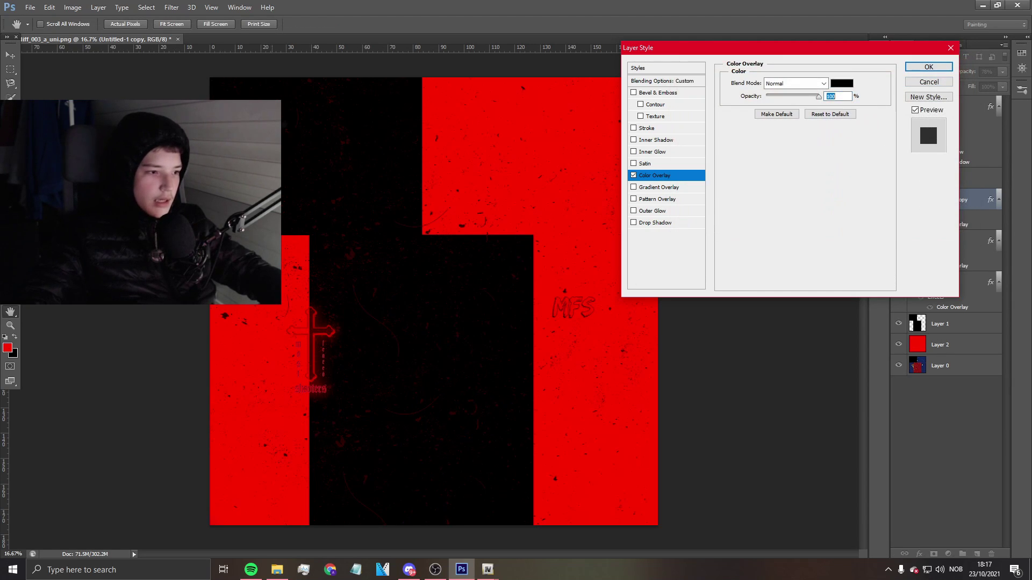
left_click(930, 67)
Shift the black splatter copy to the left and stretch it horizontally to reach the canvas's right edge.
left_click_drag(387, 222, 344, 217)
key("ctrl+t")
left_click_drag(607, 302, 664, 301)
key("Return")
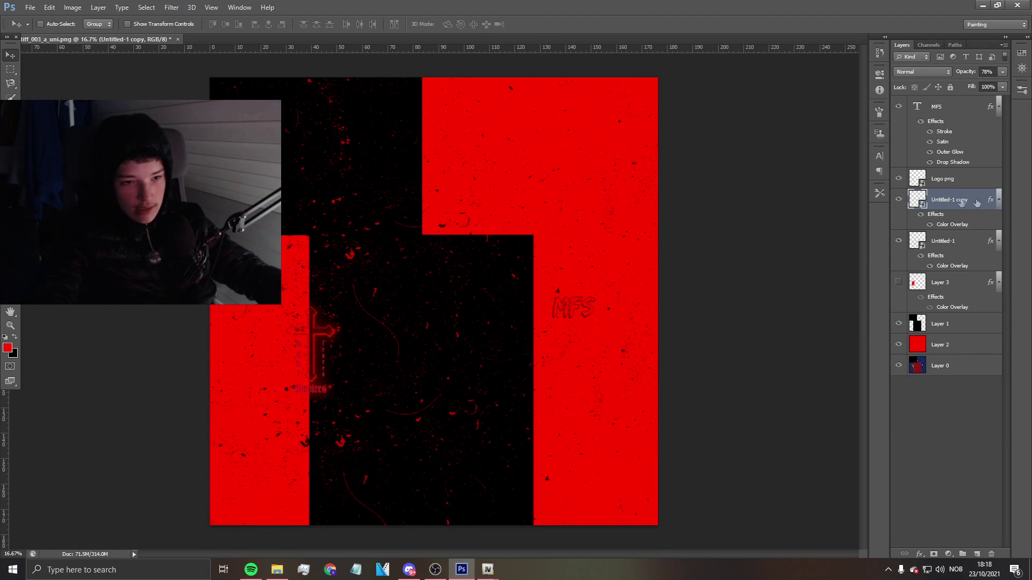
Merge all visible layers and add monochromatic Gaussian noise of about 17% to the merged jersey texture.
right_click(944, 373)
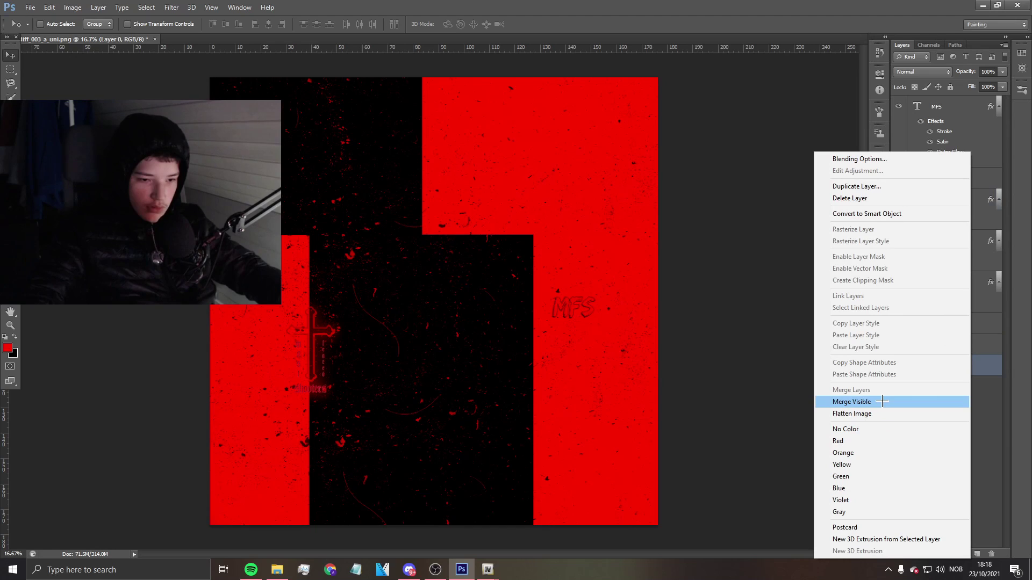
left_click(882, 402)
left_click(172, 7)
mouse_move(225, 95)
left_click(290, 95)
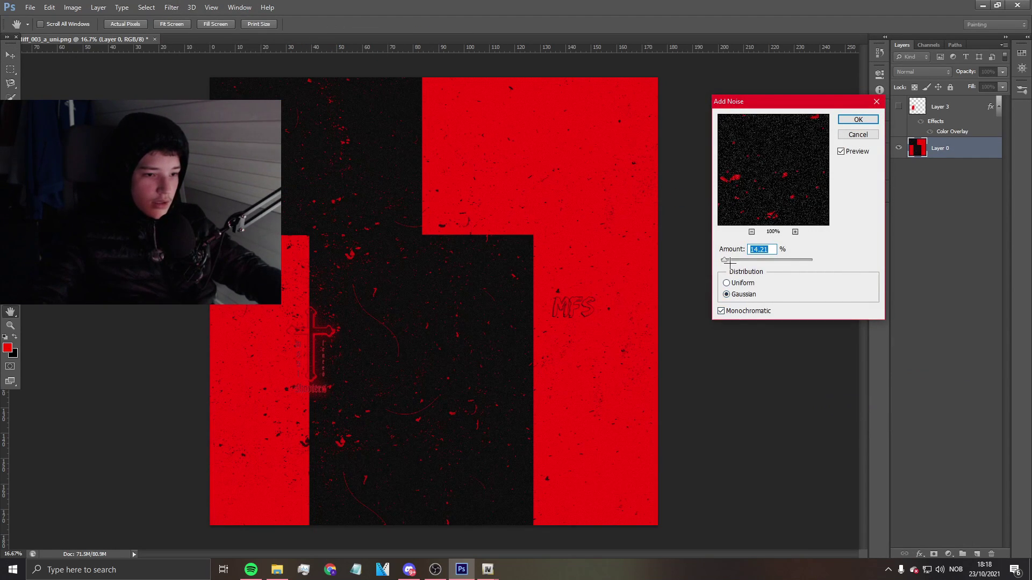
left_click_drag(767, 261, 724, 260)
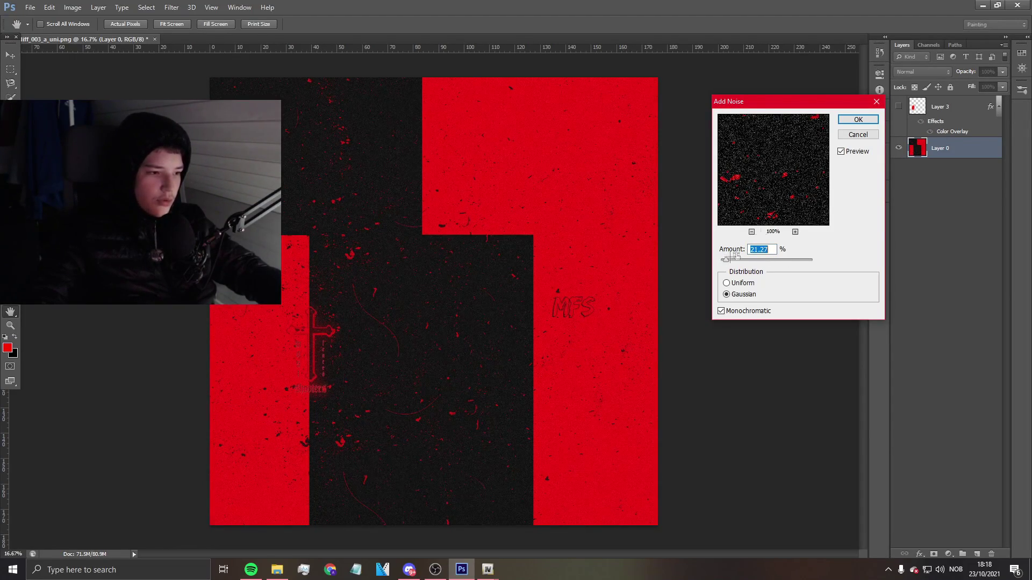
left_click(755, 251)
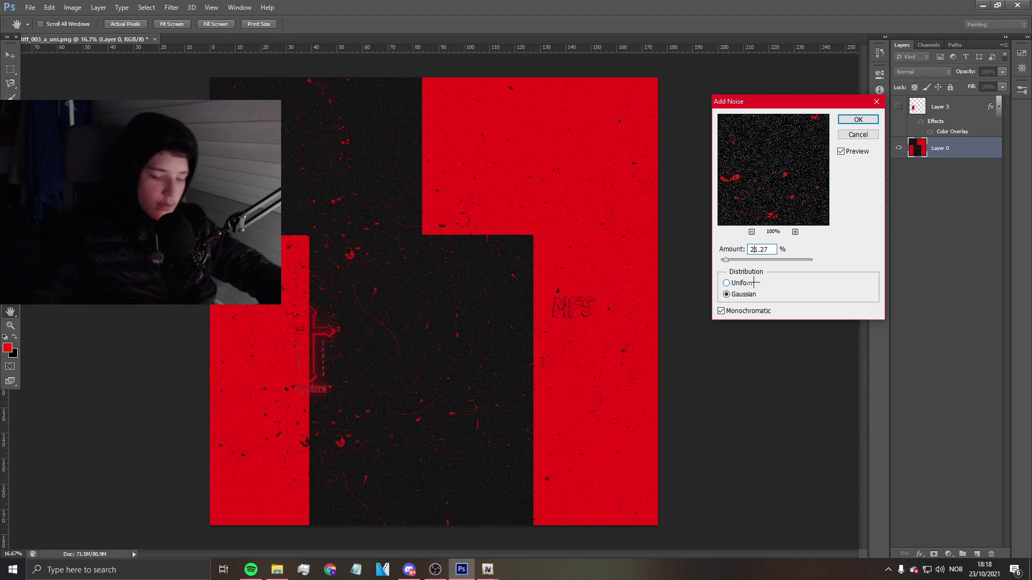
key("BackSpace")
key("BackSpace")
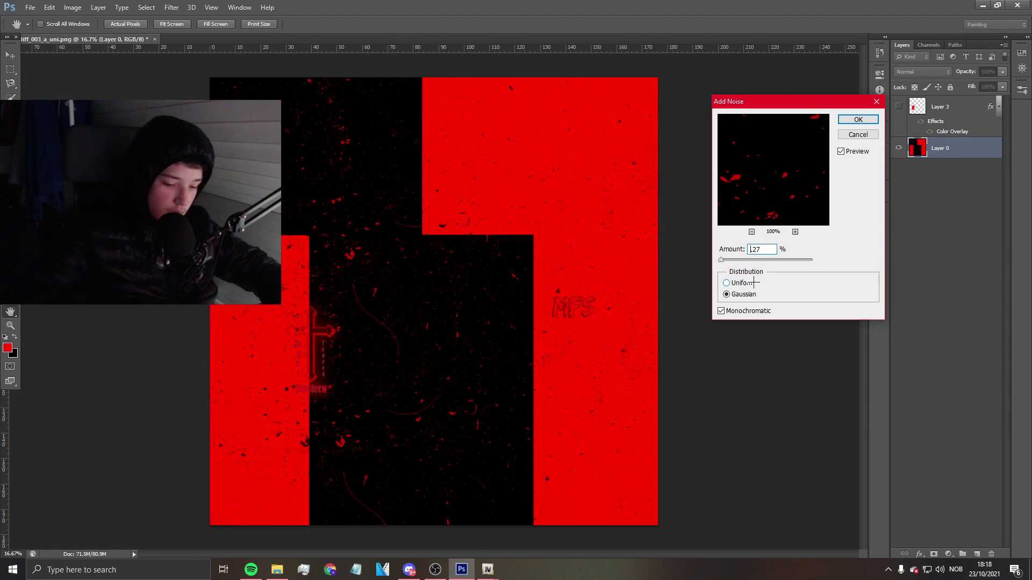
type("17")
key("Return")
Save the texture as PNG over jbib_diff_003_a_uni.png in the Baseball Jersey folder of MFS Clothing Official on the Y: drive.
left_click(30, 7)
left_click(54, 136)
left_click(475, 283)
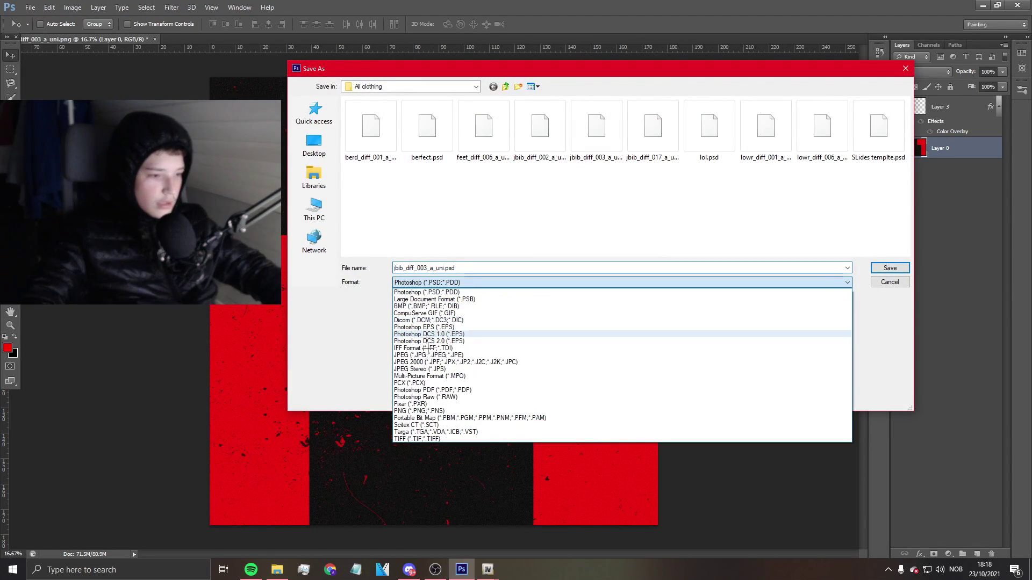
left_click(425, 411)
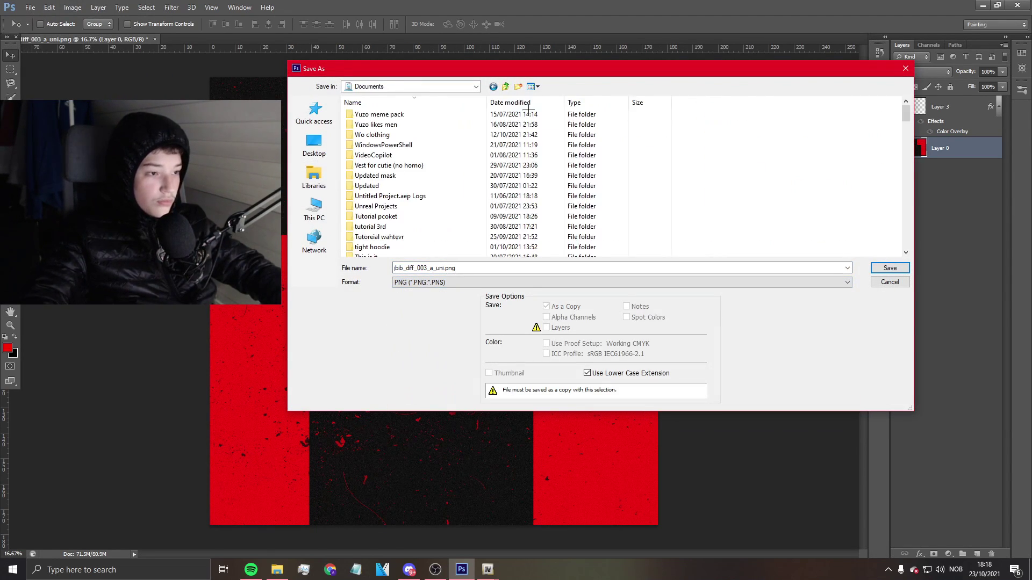
left_click(314, 209)
double_click(559, 185)
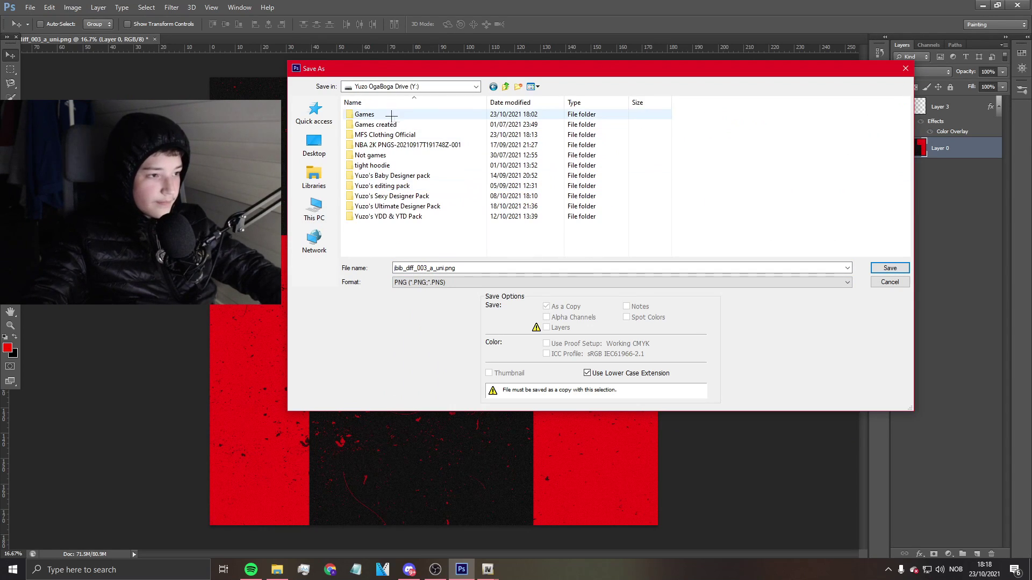
double_click(399, 135)
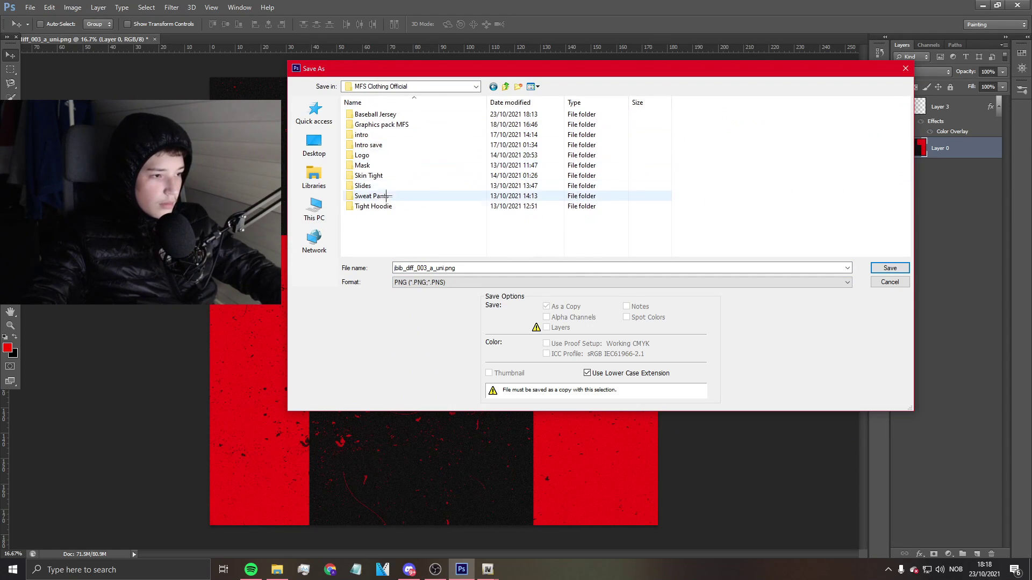
double_click(400, 114)
left_click(389, 136)
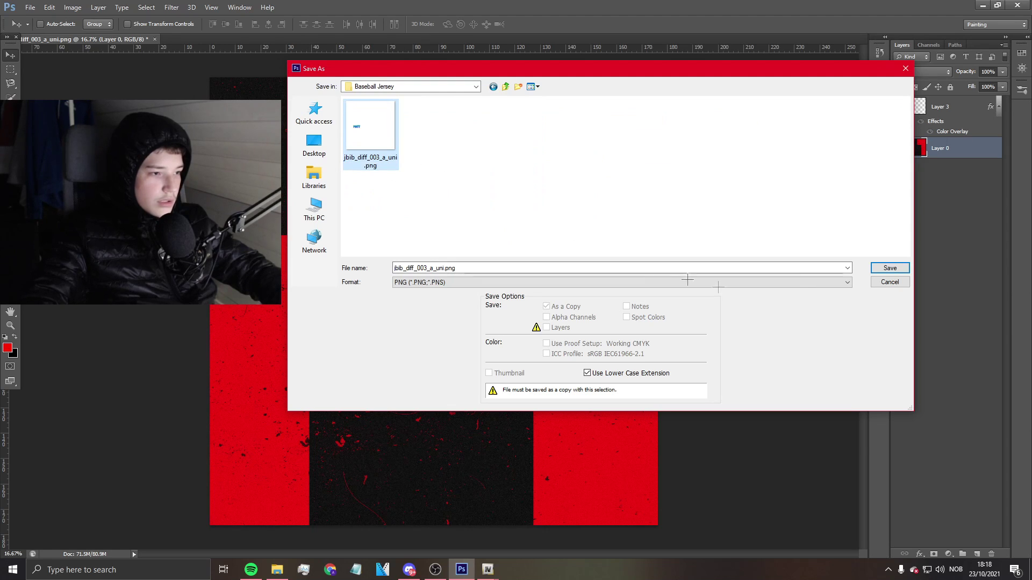
left_click(877, 267)
left_click(495, 214)
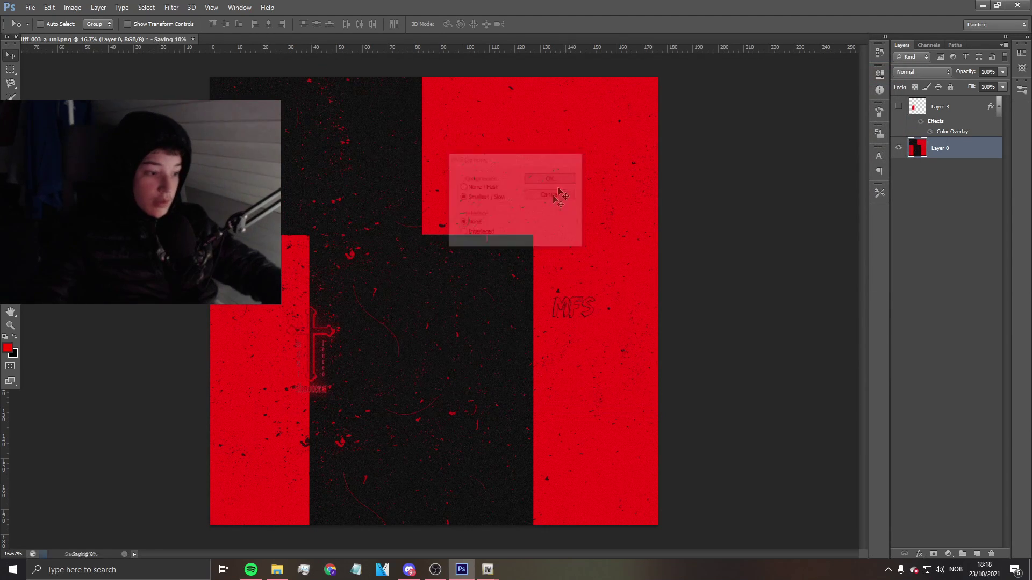
left_click(553, 179)
left_click(427, 525)
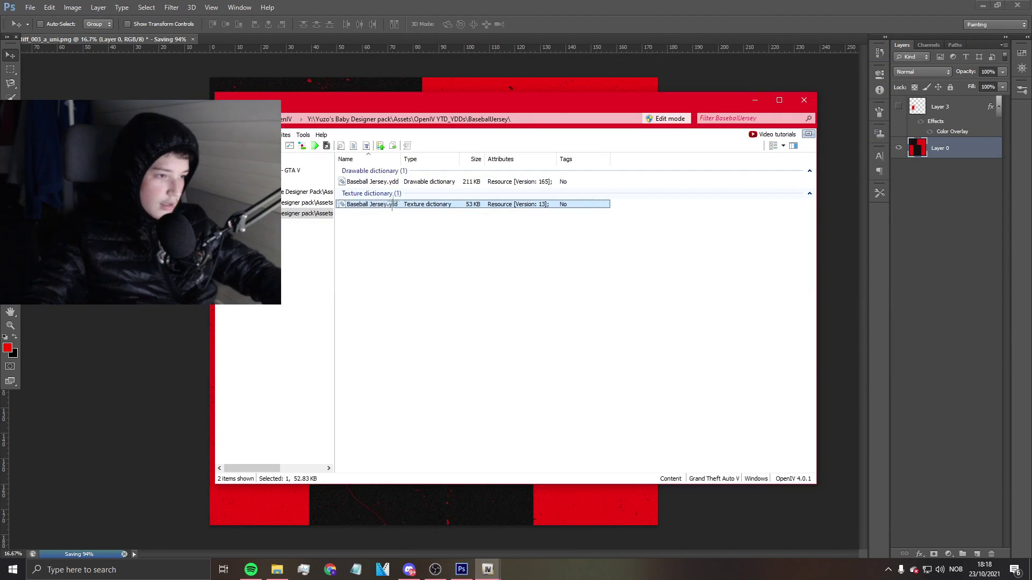
left_click(102, 543)
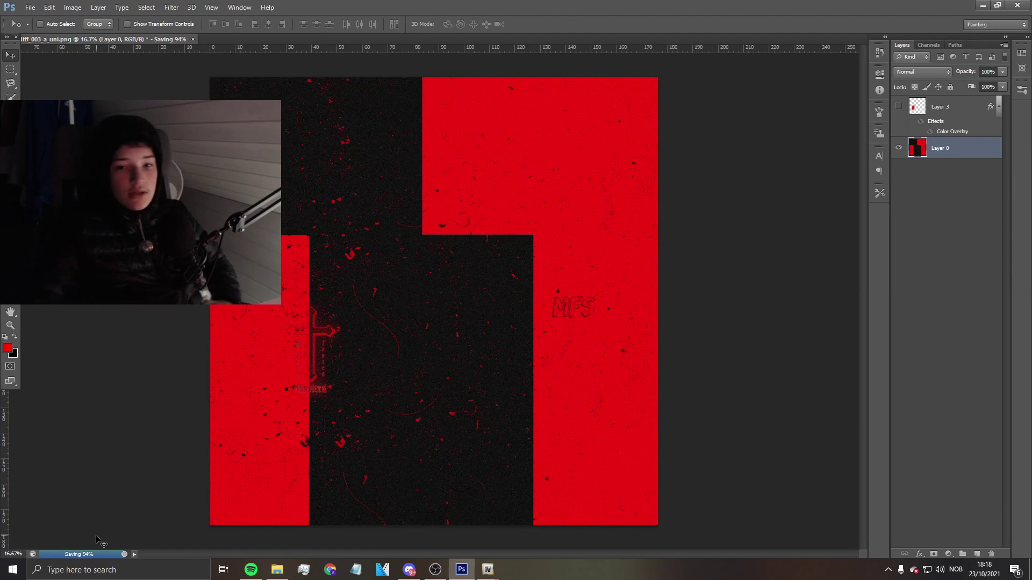
mouse_move(488, 570)
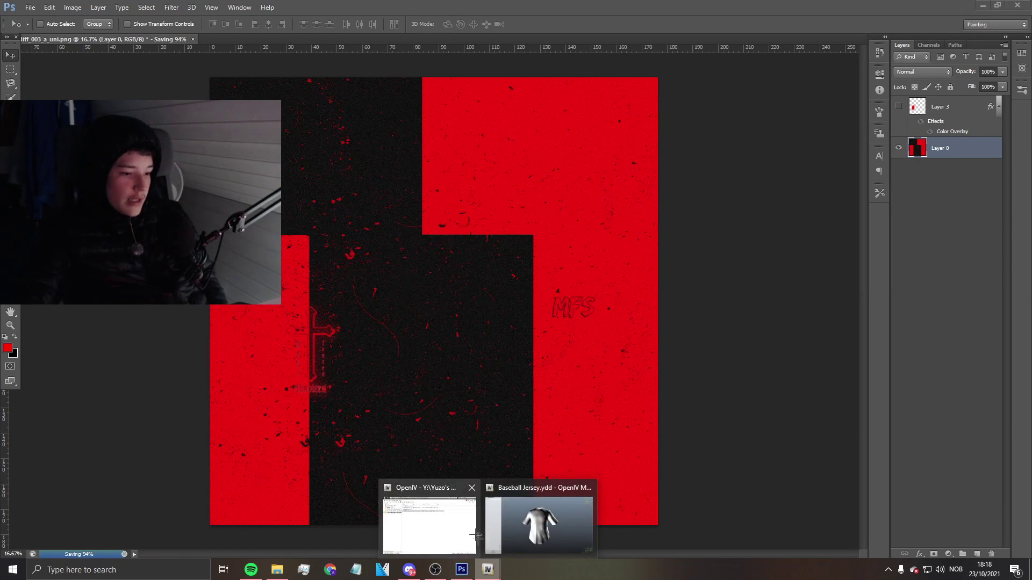
left_click(414, 531)
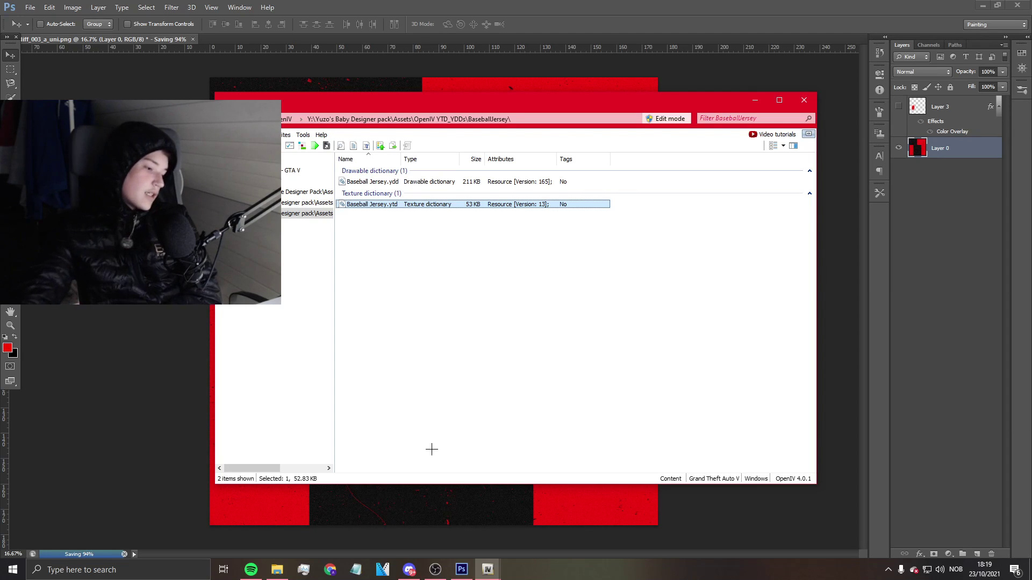
left_click(125, 546)
Switch to OpenIV and, in edit mode, replace the jbib_diff_003_a_uni texture in Baseball Jersey.ytd with the exported jersey PNG.
mouse_move(487, 569)
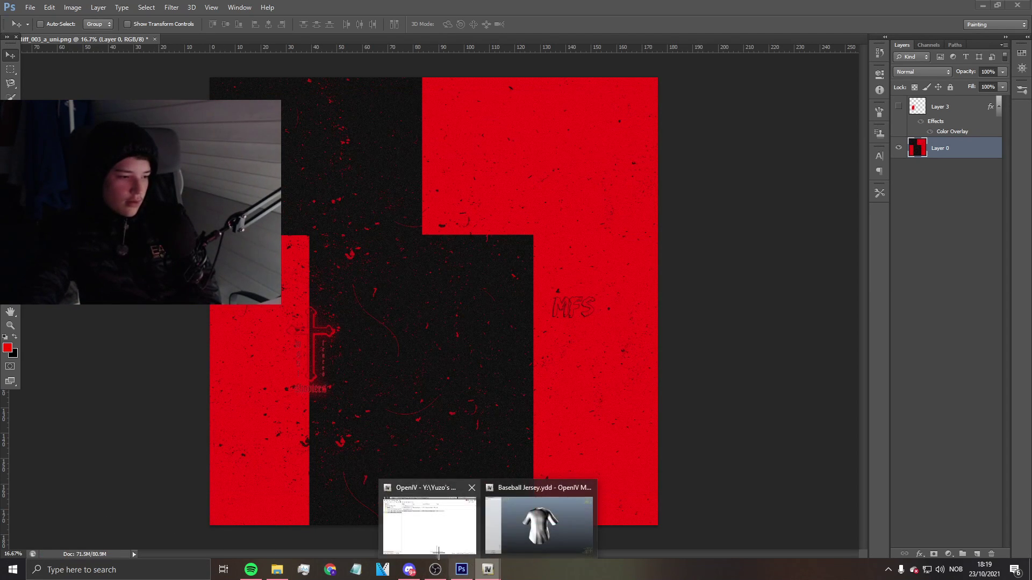
left_click(396, 526)
double_click(536, 204)
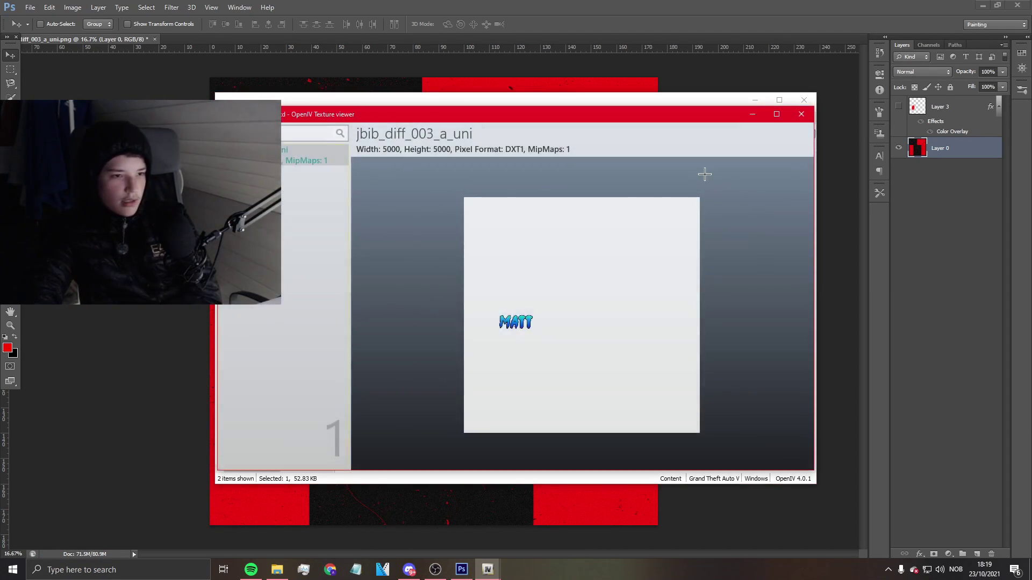
key("Escape")
left_click(667, 119)
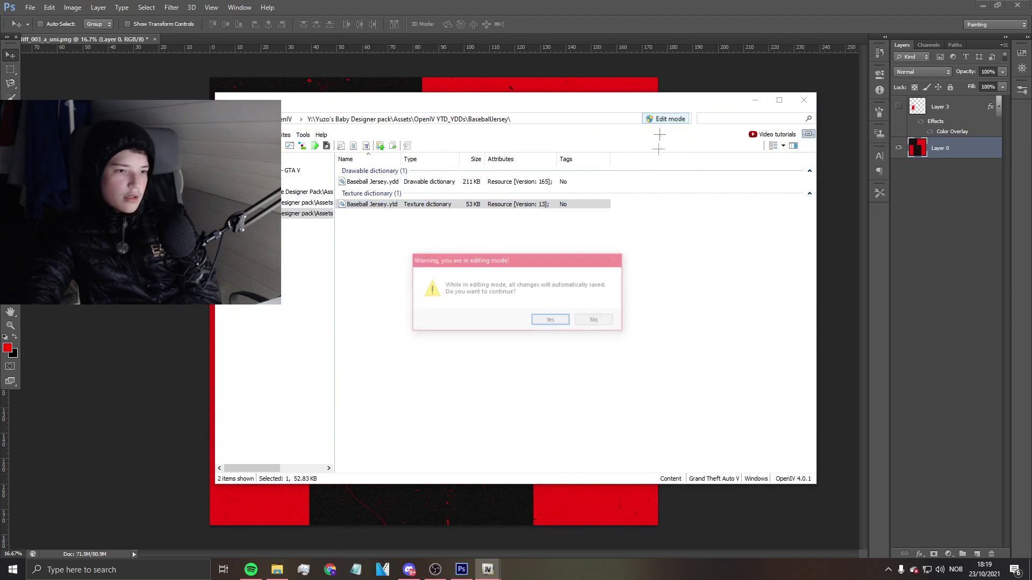
left_click(551, 319)
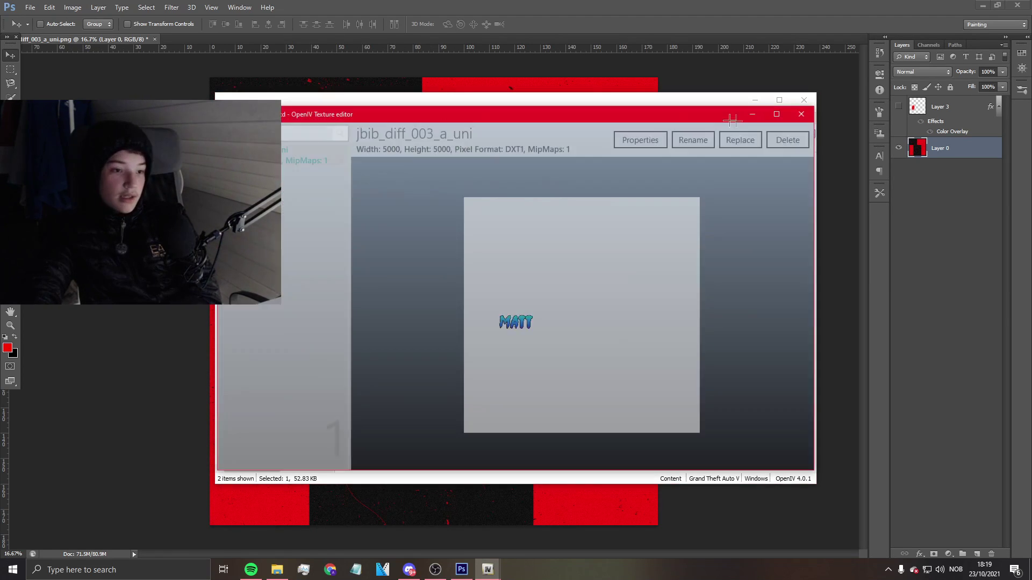
left_click(740, 170)
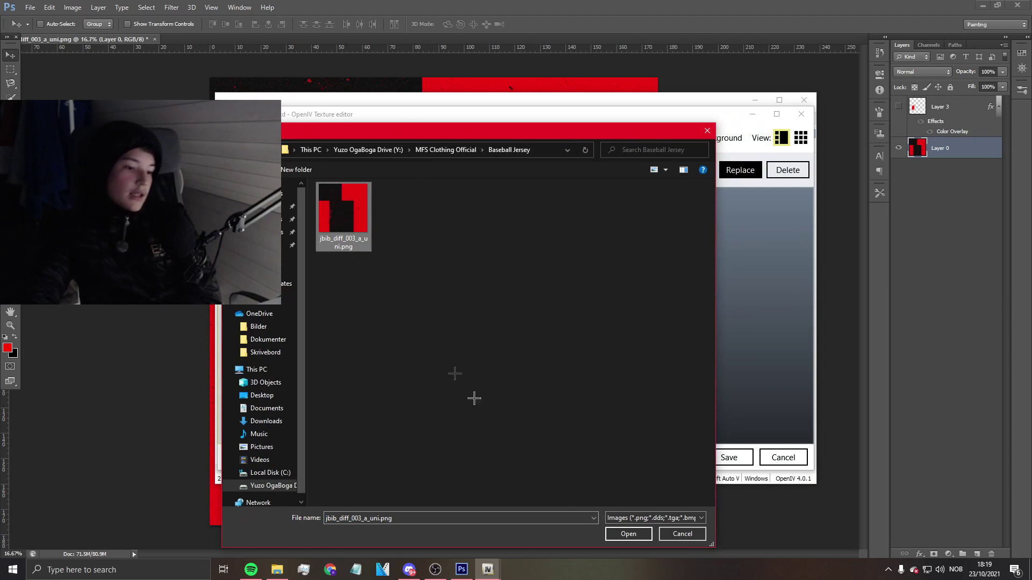
left_click(629, 534)
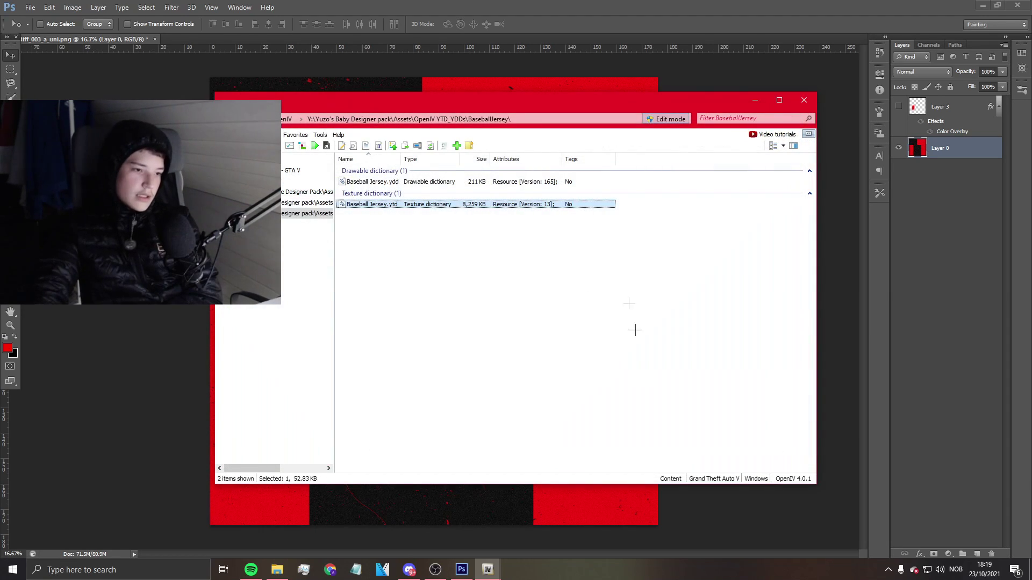
Open the Baseball Jersey.ydd model and examine the new texture on its front, sleeves and back.
left_click(395, 181)
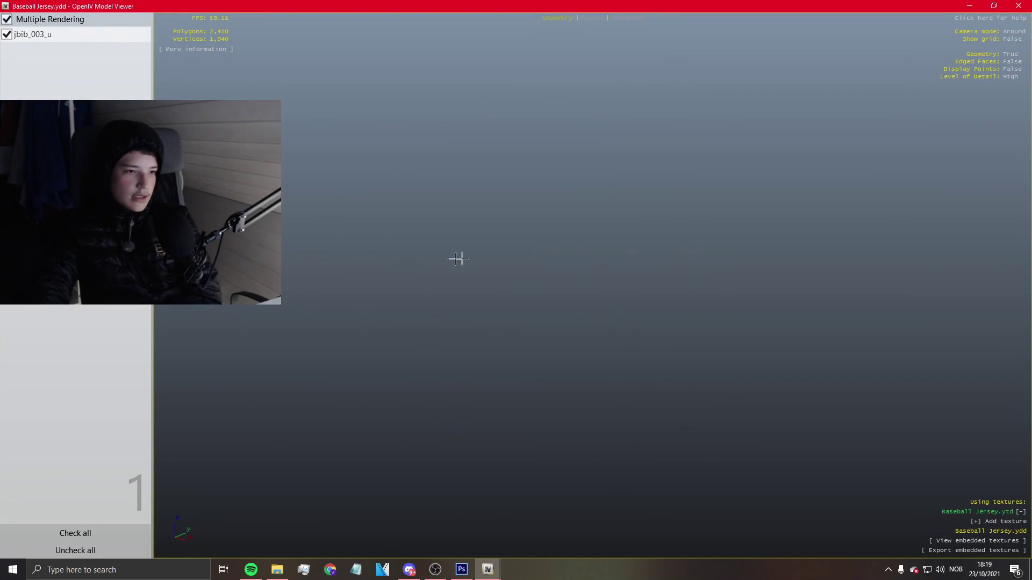
left_click_drag(459, 258, 834, 239)
left_click_drag(430, 239, 752, 237)
left_click_drag(538, 242, 368, 234)
scroll(486, 220, "up", 5)
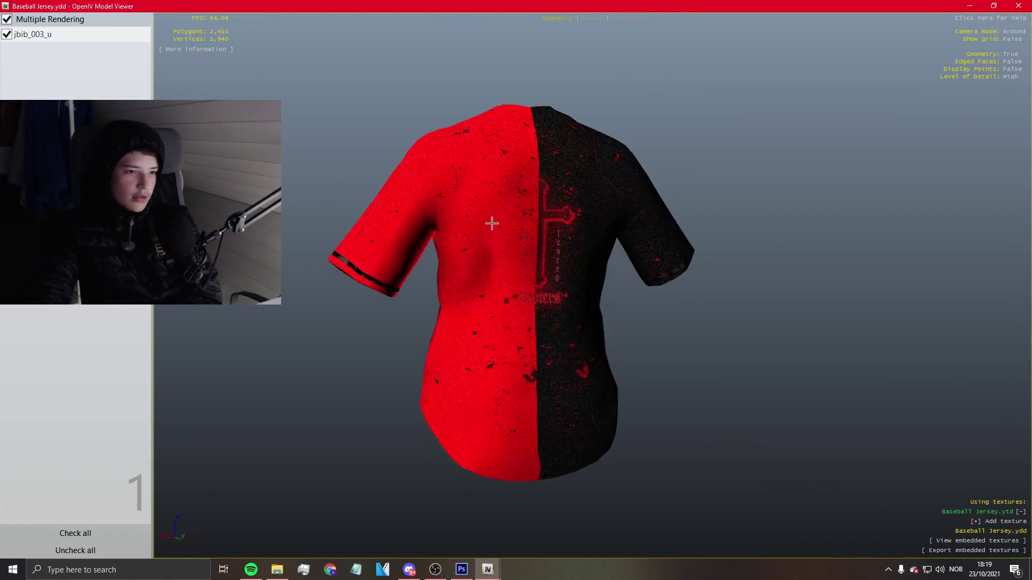
scroll(480, 217, "down", 5)
left_click_drag(530, 212, 516, 226)
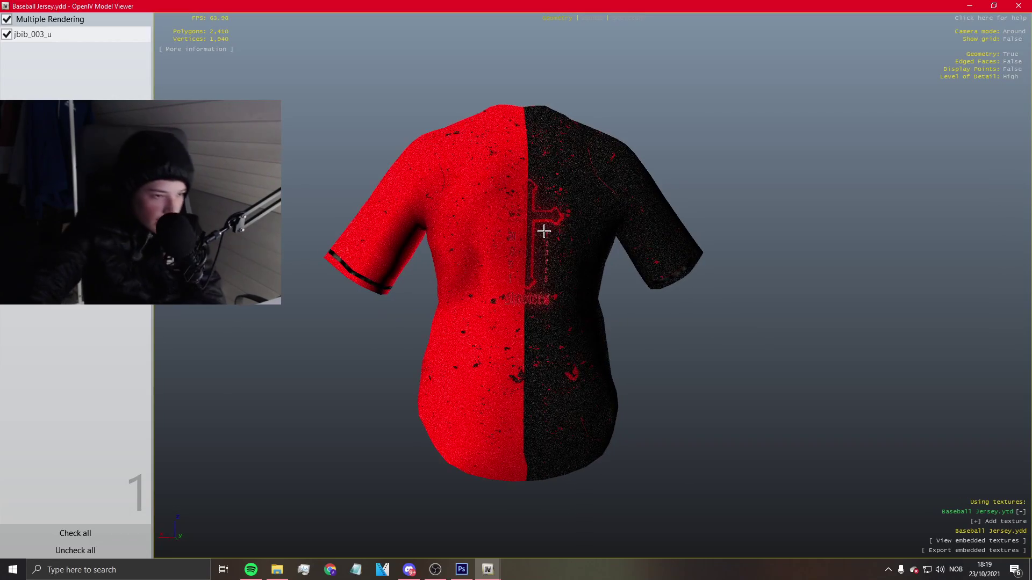
left_click_drag(543, 179, 462, 248)
Switch back to Photoshop and undo the noise and the layer merge through the history to restore the separate layers.
left_click(462, 569)
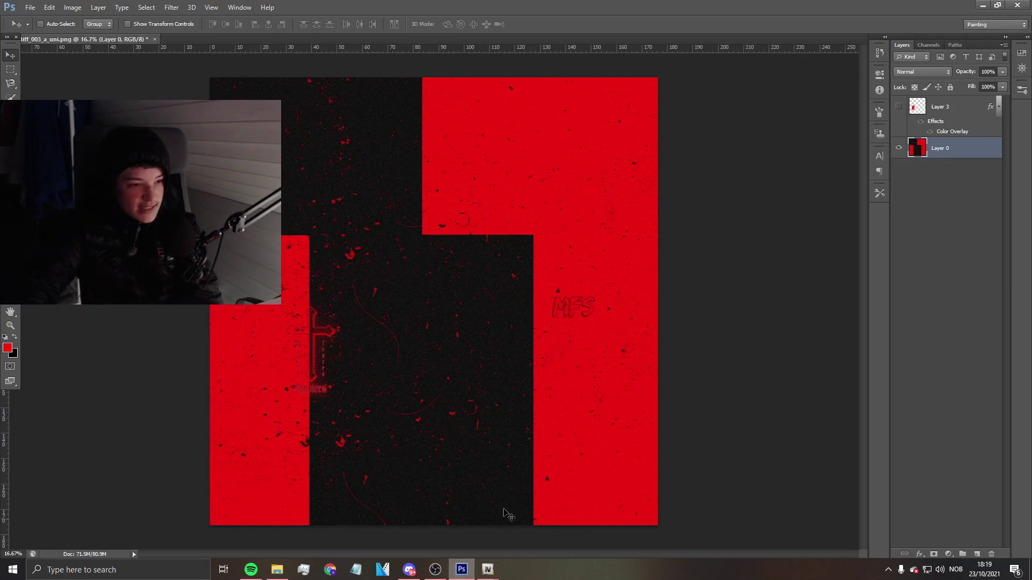
left_click(879, 52)
left_click(820, 76)
left_click(849, 99)
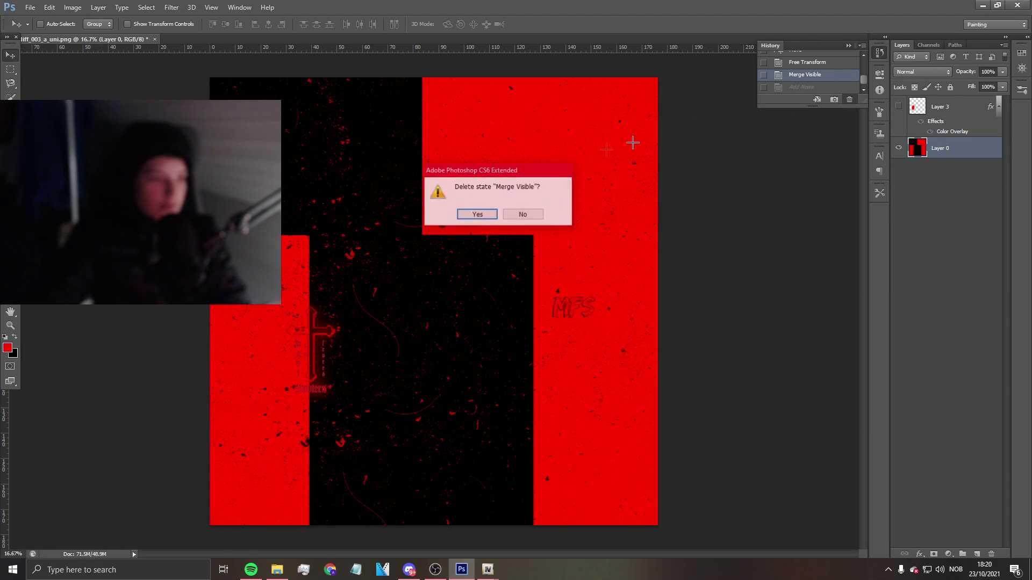
left_click(477, 215)
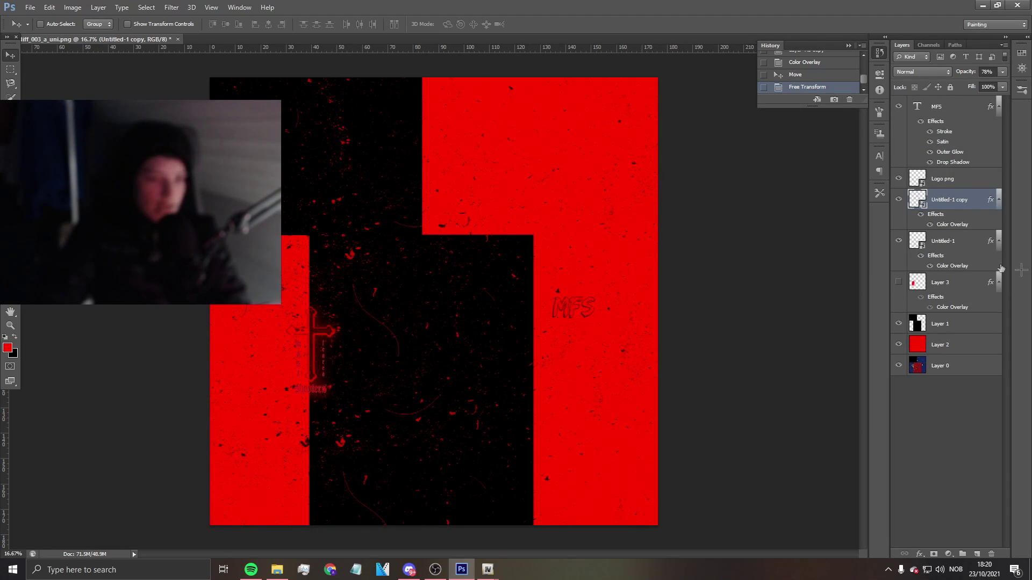
Enlarge the Logo png cross to 211.38% and centre it on the seam between the red and black blocks.
left_click(899, 283)
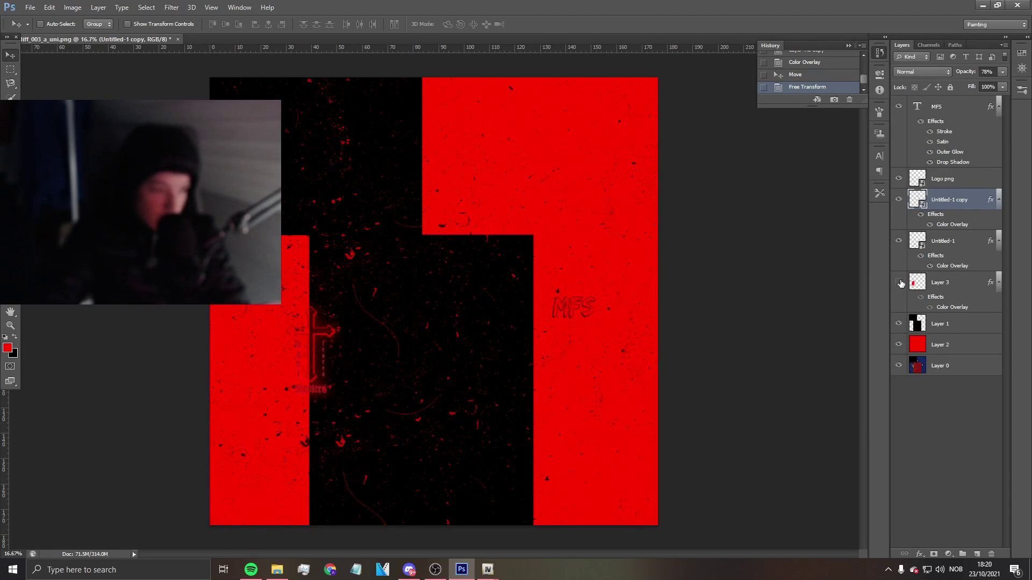
left_click(901, 178)
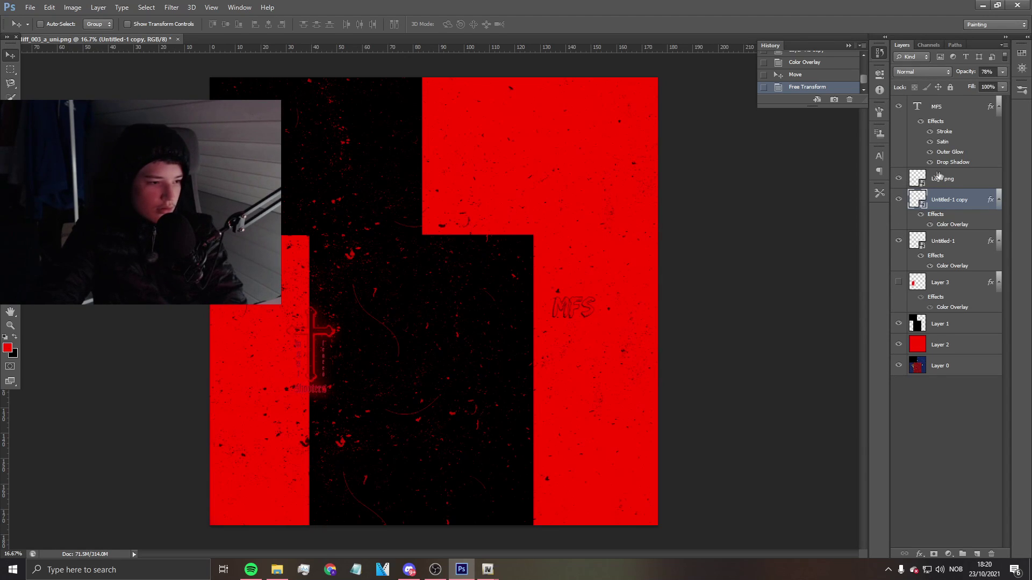
left_click(938, 178)
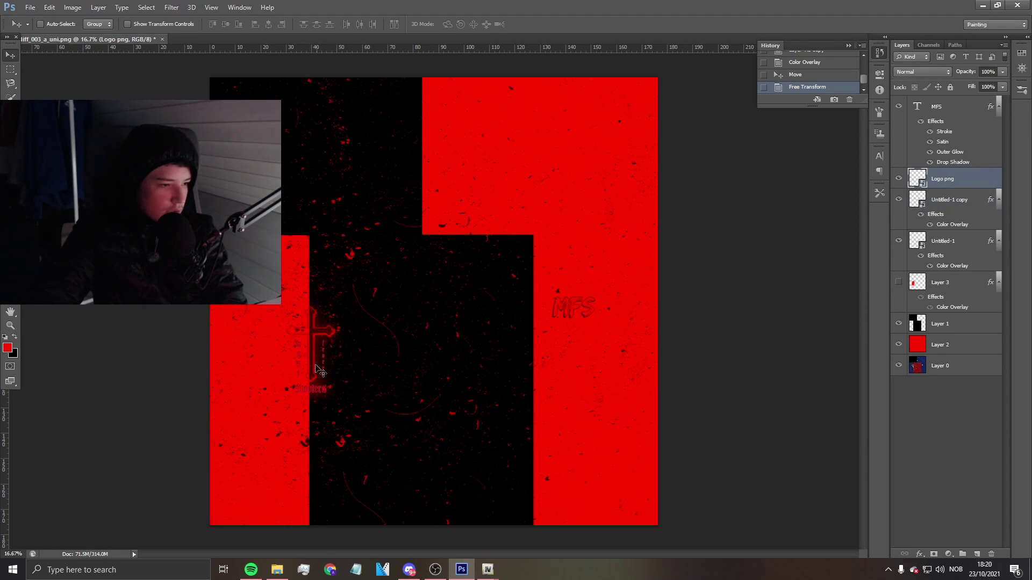
left_click_drag(316, 368, 317, 368)
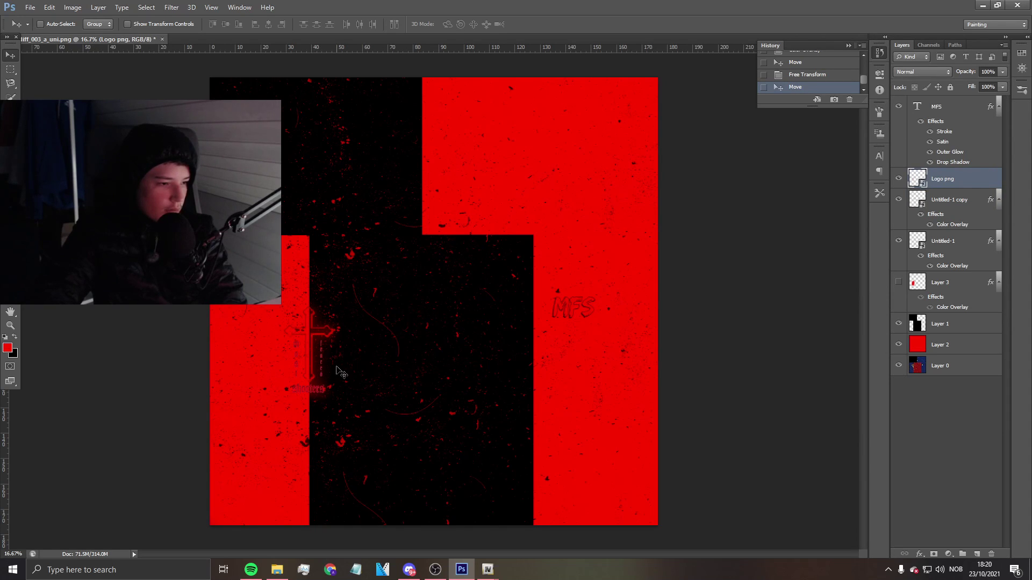
left_click(10, 326)
left_click(310, 377)
left_click(310, 376)
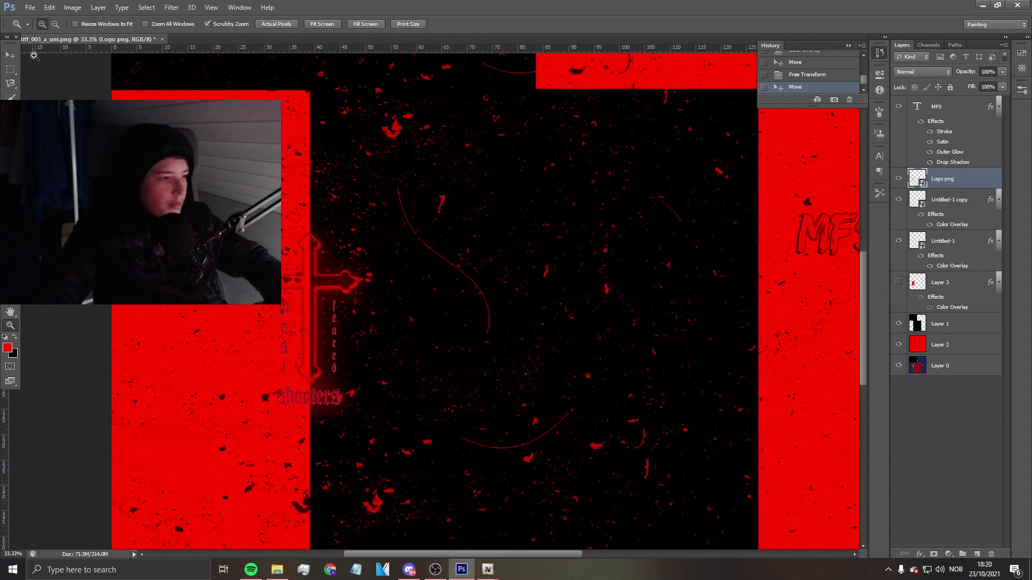
key("ctrl+t")
mouse_move(427, 431)
left_mouse_down()
mouse_move(502, 500)
mouse_move(414, 426)
left_mouse_up()
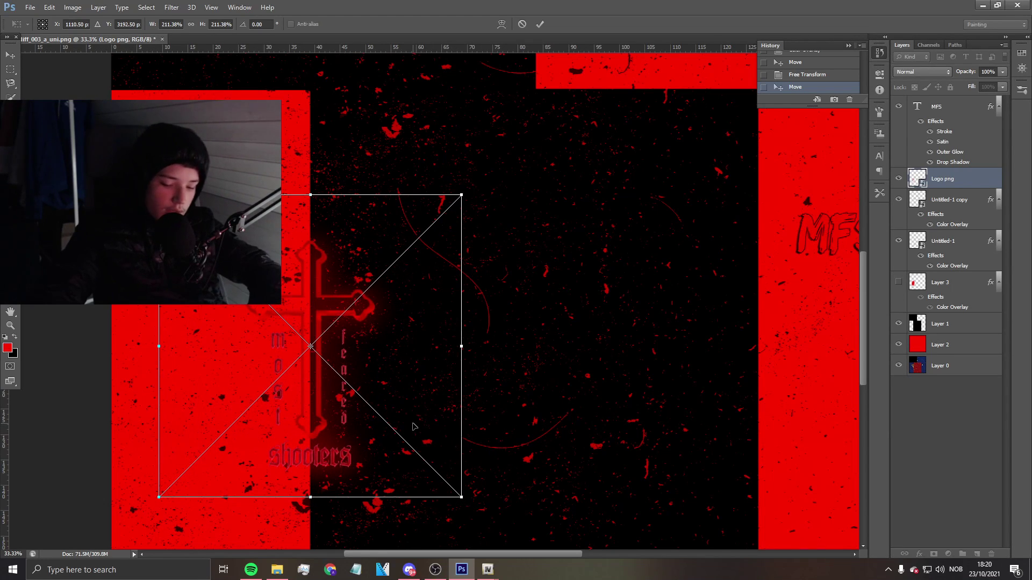
key("Return")
Fit the canvas on screen, then with Layer 2 active start placing an image from the Ultimate Designer Pack's PNGS/Texture folder.
key("z")
right_click(449, 324)
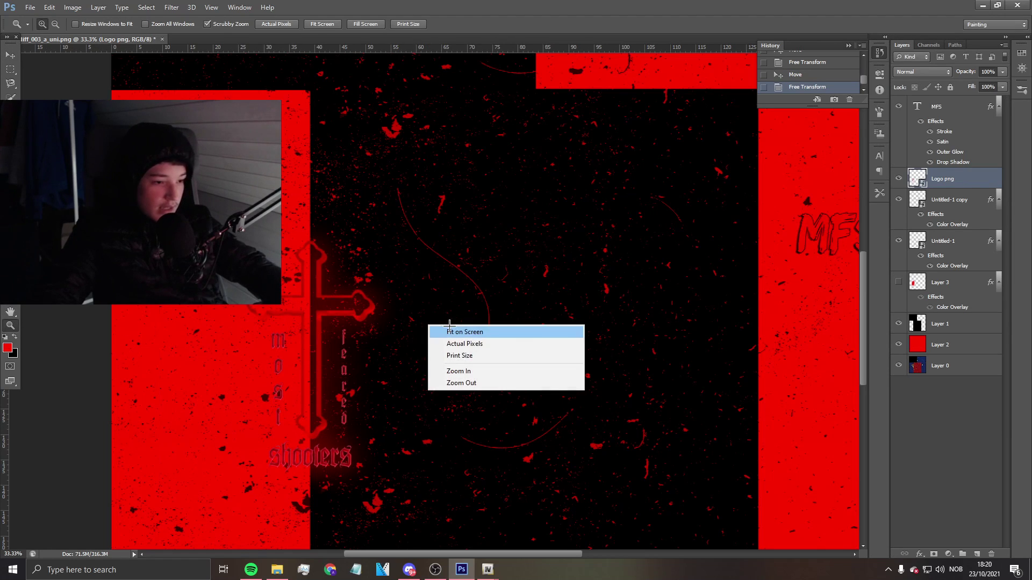
left_click(449, 330)
left_click(979, 351)
left_click(30, 7)
left_click(30, 7)
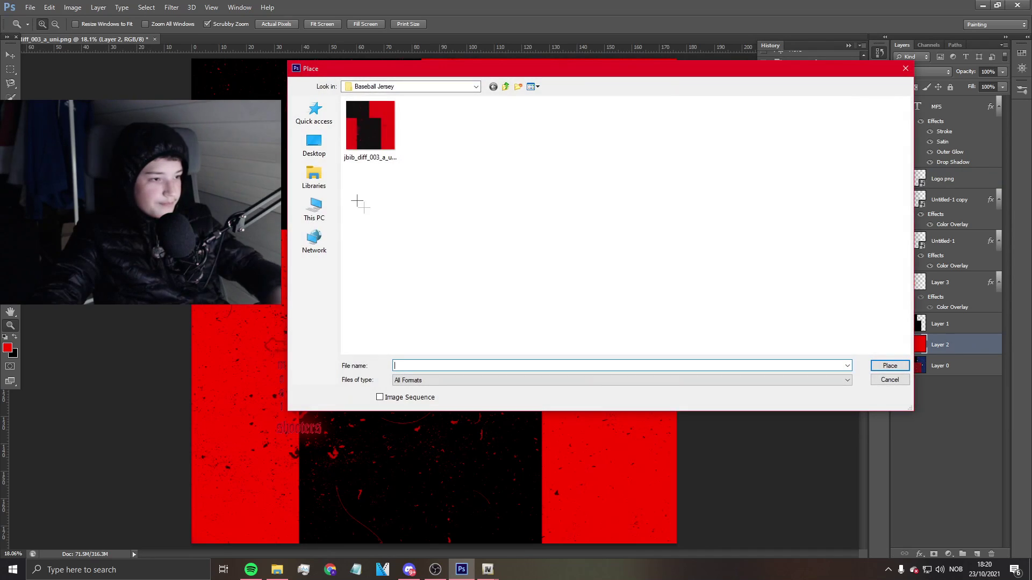
left_click(314, 210)
double_click(538, 201)
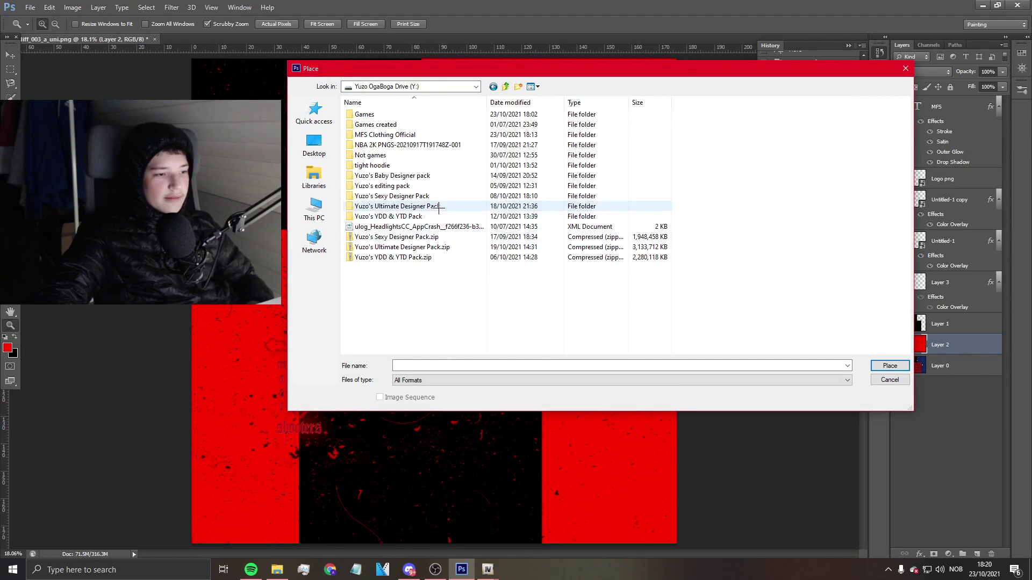
double_click(420, 206)
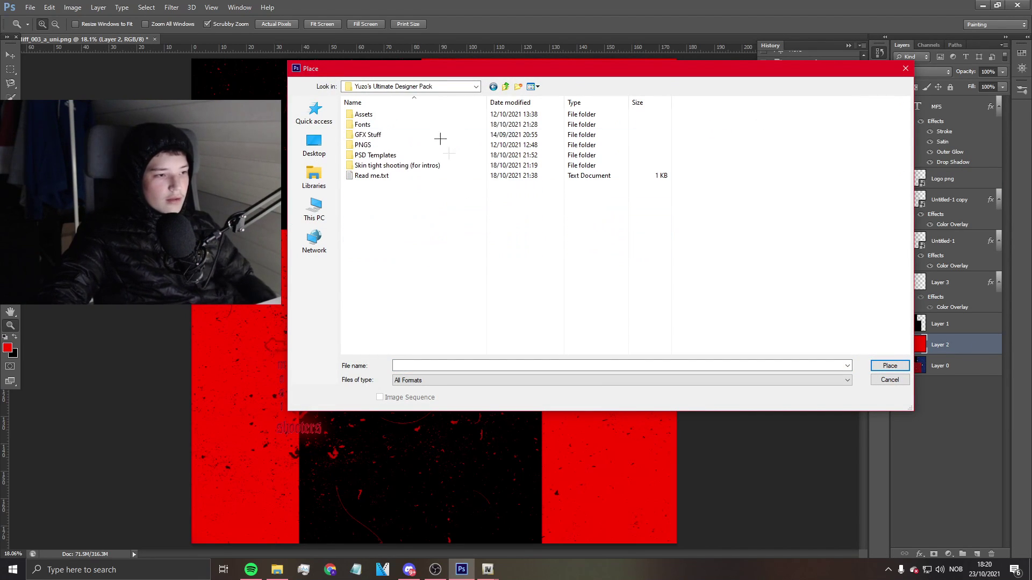
double_click(378, 144)
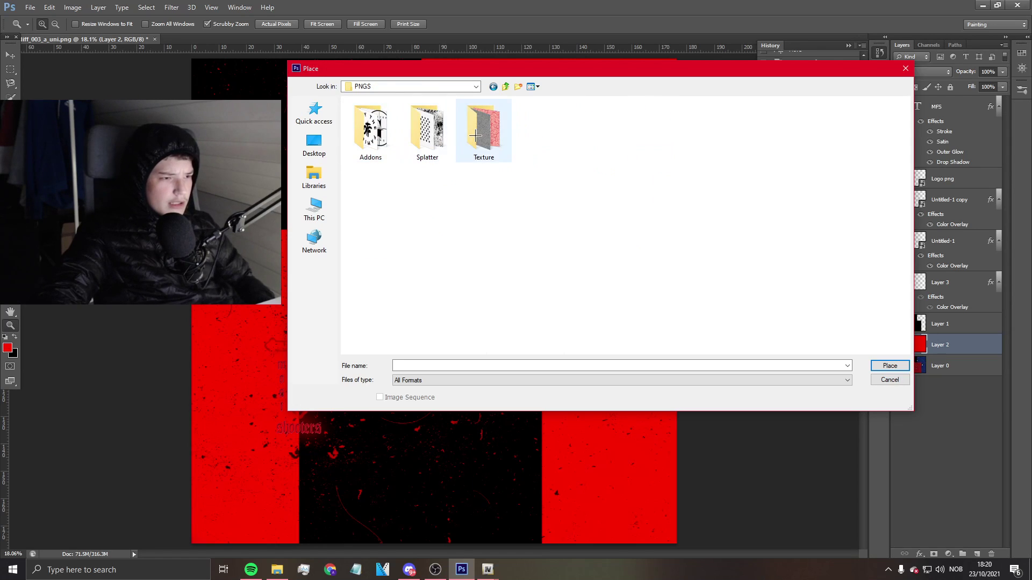
double_click(484, 129)
Find the red-and-black grunge texture Demon Pack by Andrios (7).jpg and place it in the jersey document.
scroll(566, 215, "down", 5)
scroll(566, 215, "down", 5)
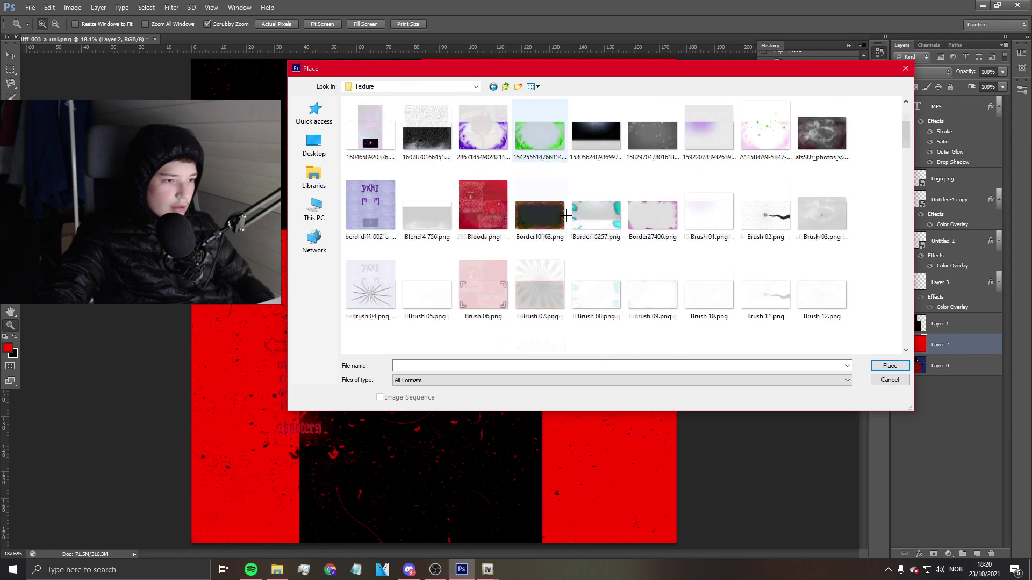
scroll(566, 215, "down", 5)
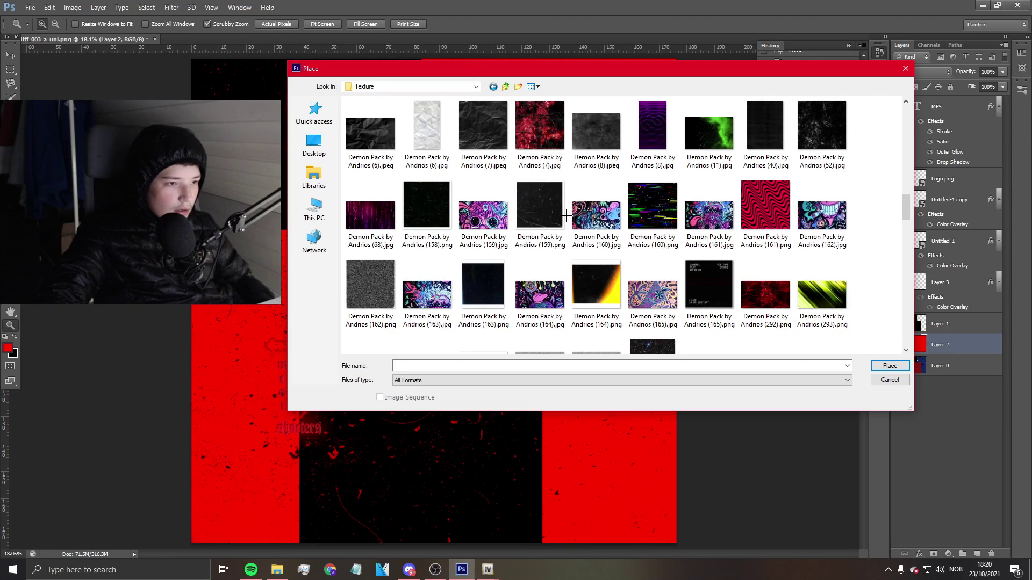
left_click(539, 285)
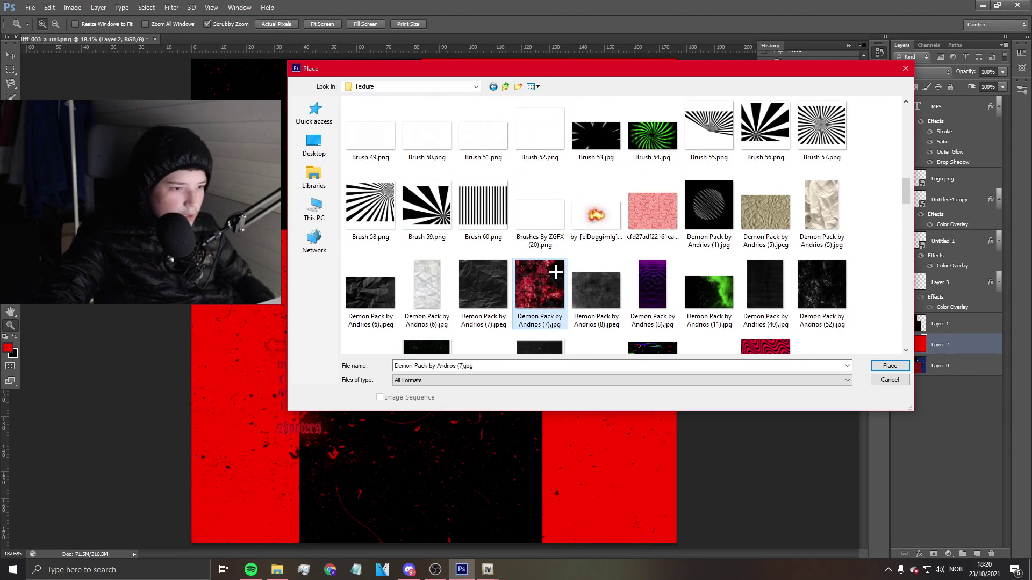
left_click(890, 366)
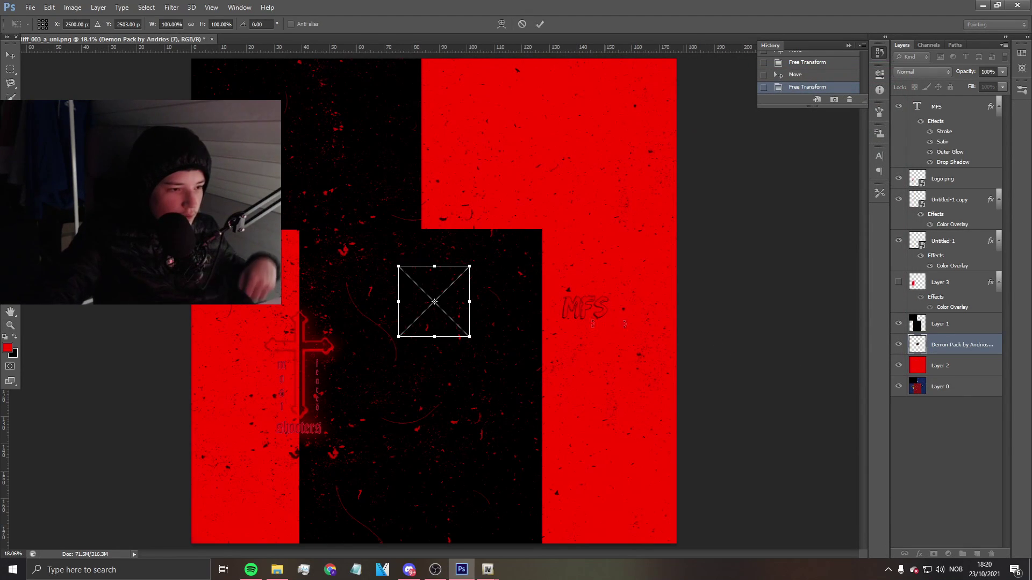
Enlarge the placed texture to 679.35% so it fills the canvas and move its layer directly above Layer 1.
left_click_drag(434, 319, 680, 538)
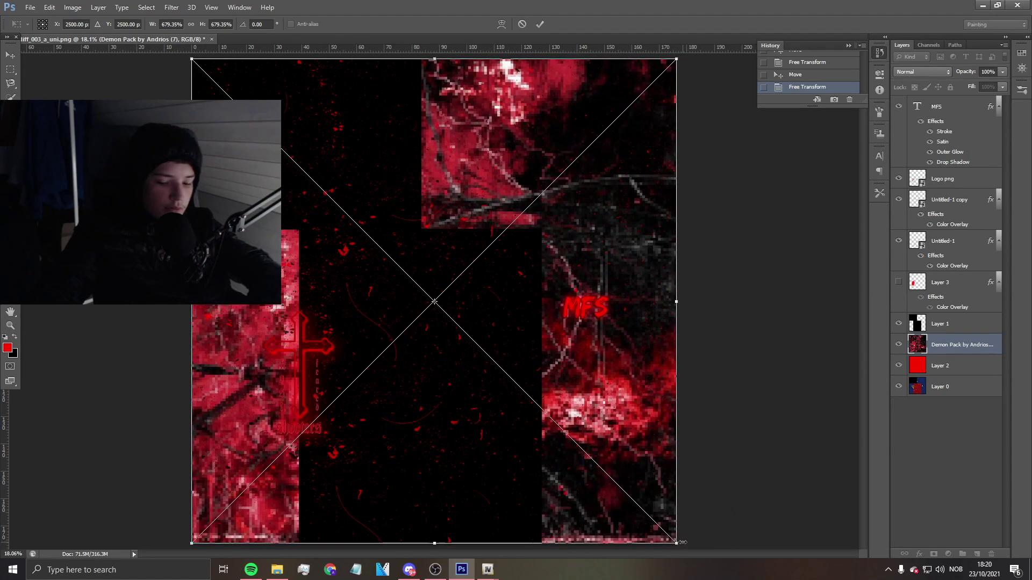
key("Return")
left_click_drag(948, 350, 955, 317)
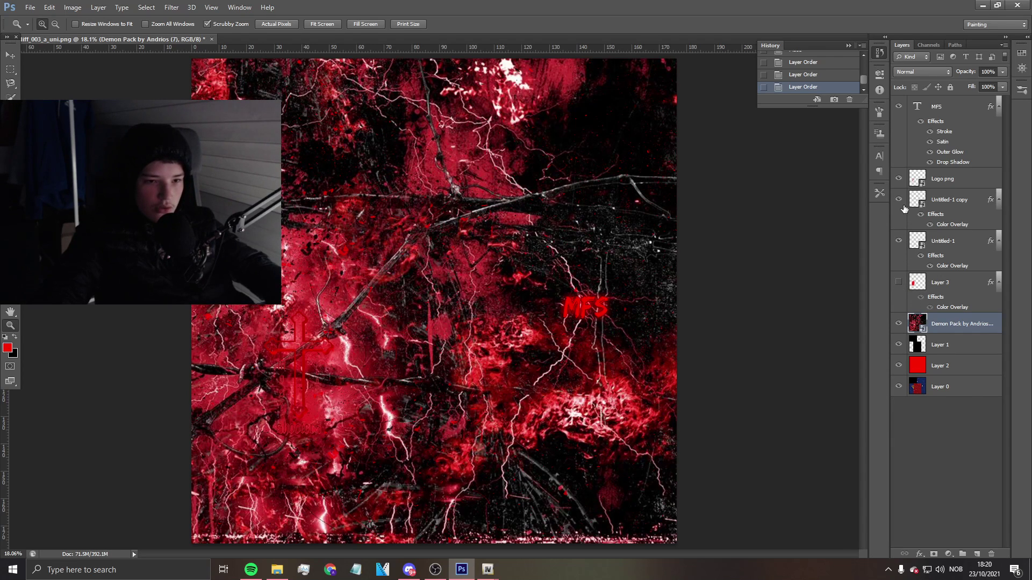
Try a thick black outside Stroke around the cross on the Logo png layer.
right_click(954, 179)
left_click(828, 150)
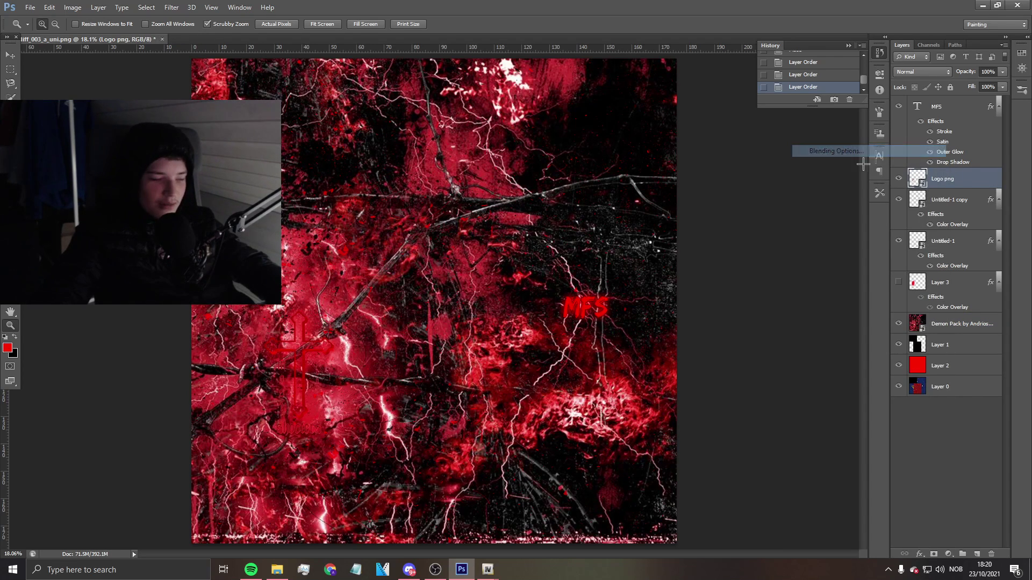
left_click(653, 175)
left_click(633, 176)
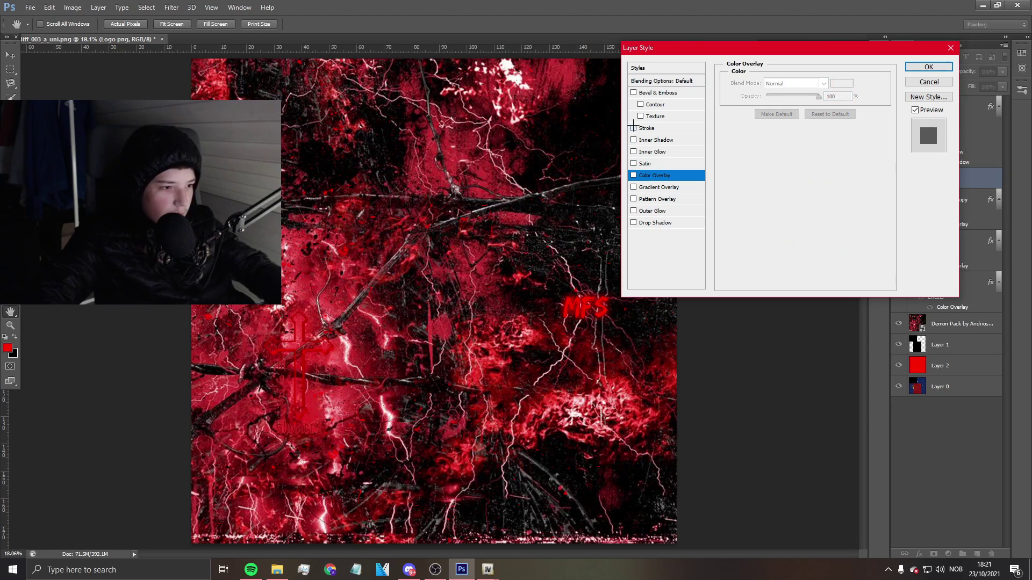
left_click(633, 128)
left_click(647, 128)
left_click_drag(769, 82, 781, 81)
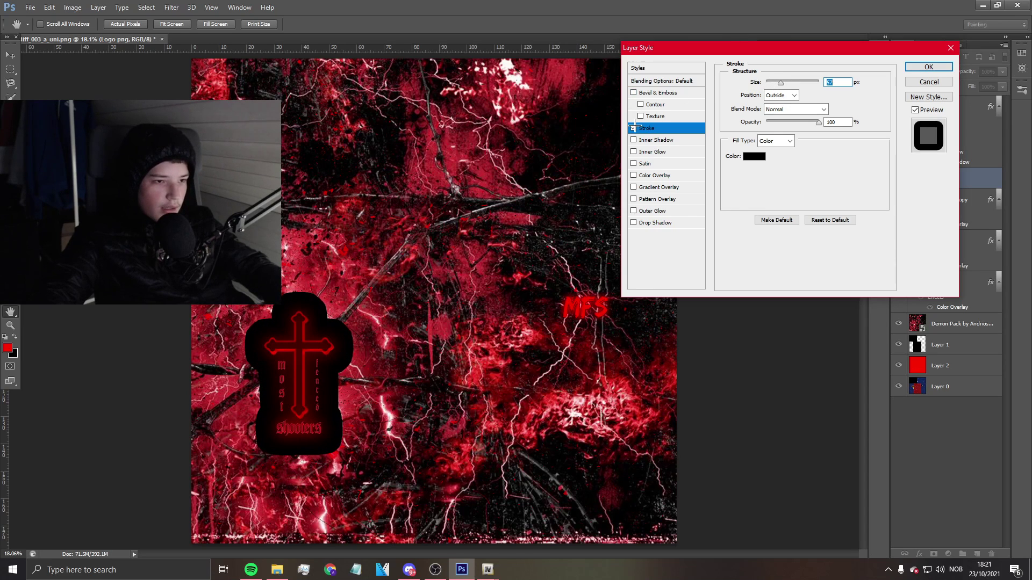
left_click(634, 128)
Try Satin and a red Outer Glow at 53% opacity on the Logo png layer.
left_click(637, 164)
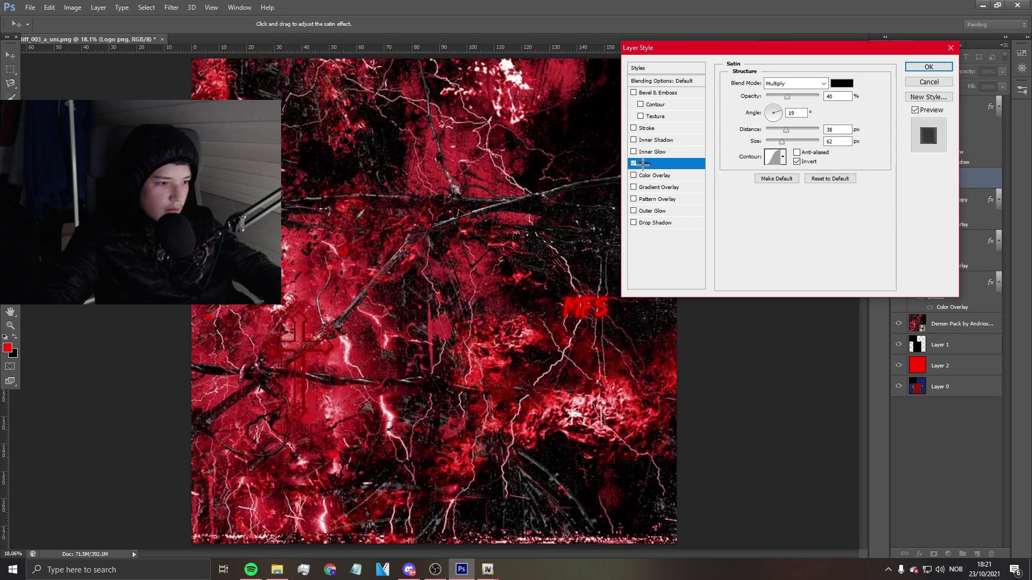
left_click(634, 211)
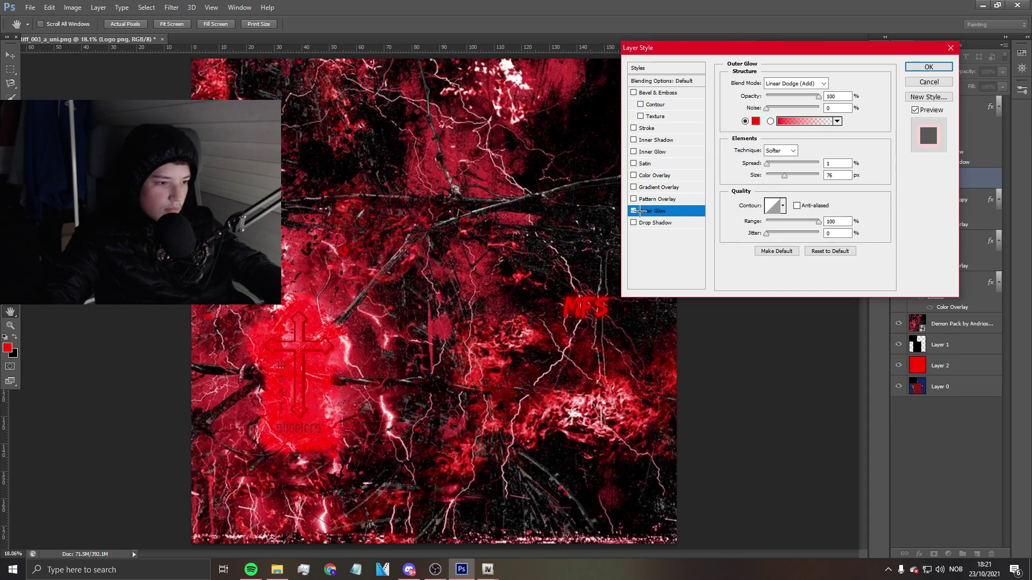
mouse_move(804, 96)
left_mouse_down()
mouse_move(776, 96)
mouse_move(793, 94)
left_mouse_up()
left_click(634, 210)
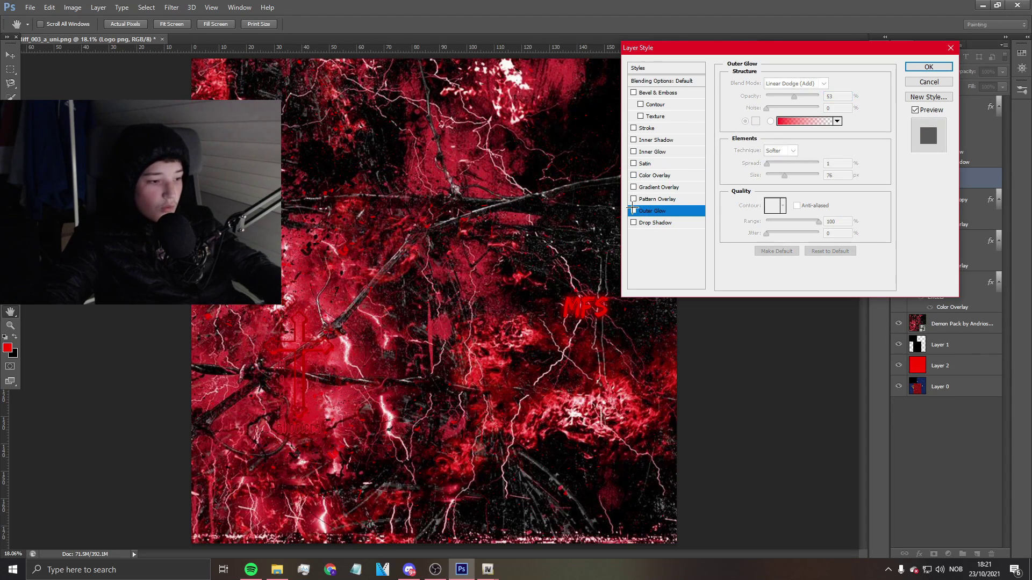
left_click(911, 66)
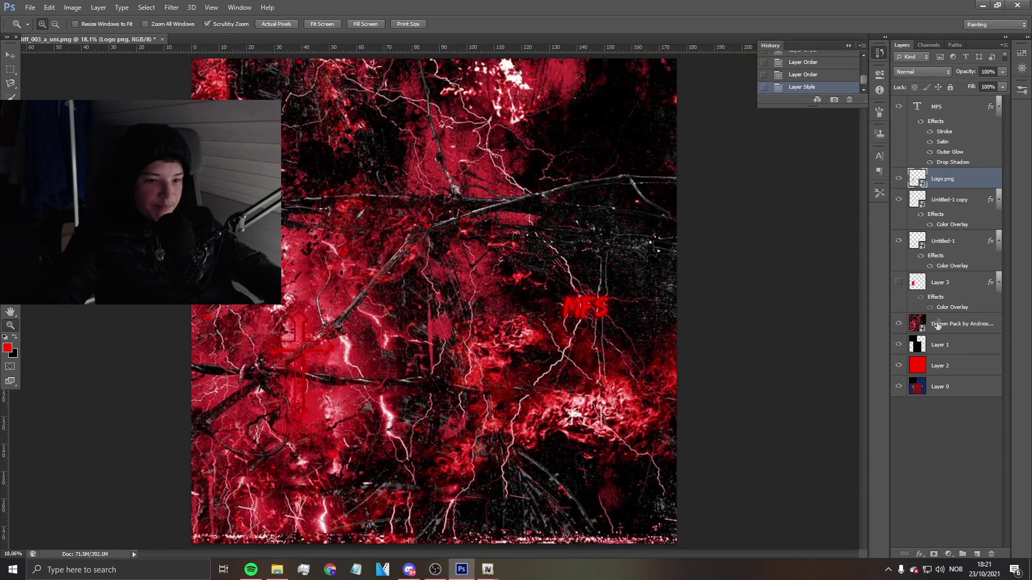
Add 17.27% Gaussian monochromatic noise to the Demon Pack by Andrios (7) texture layer.
left_click(940, 325)
left_click(172, 7)
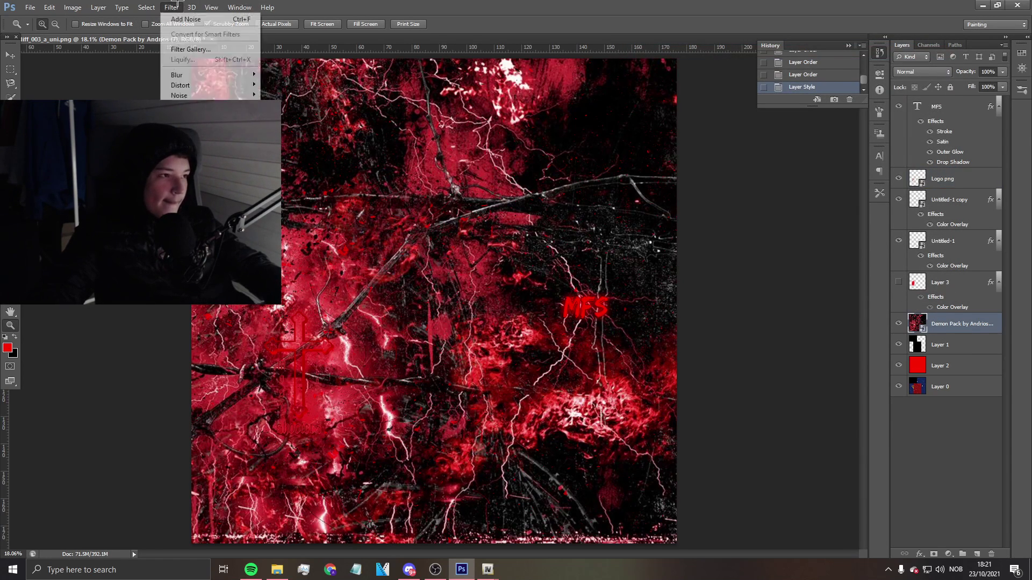
mouse_move(210, 95)
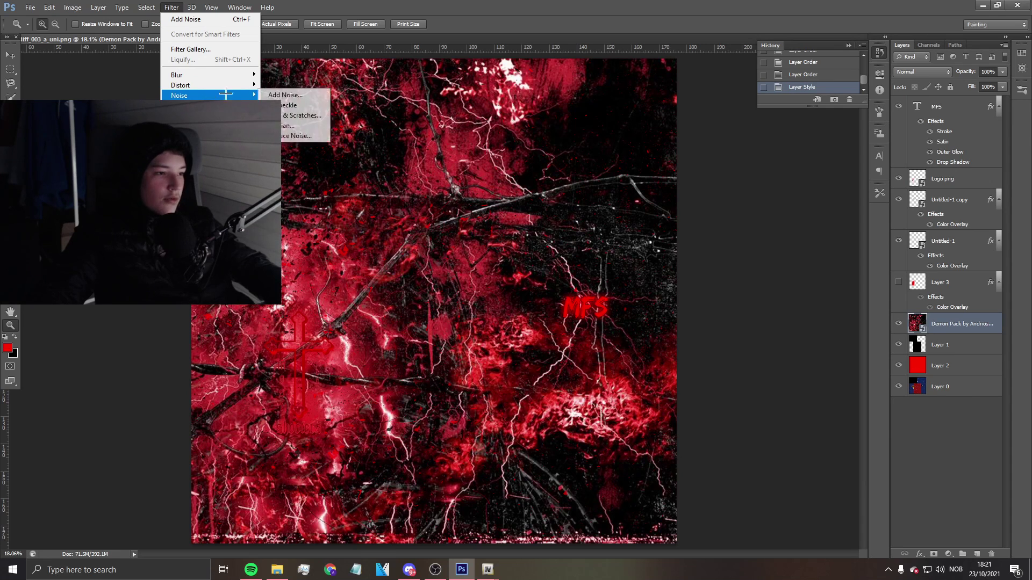
left_click(291, 96)
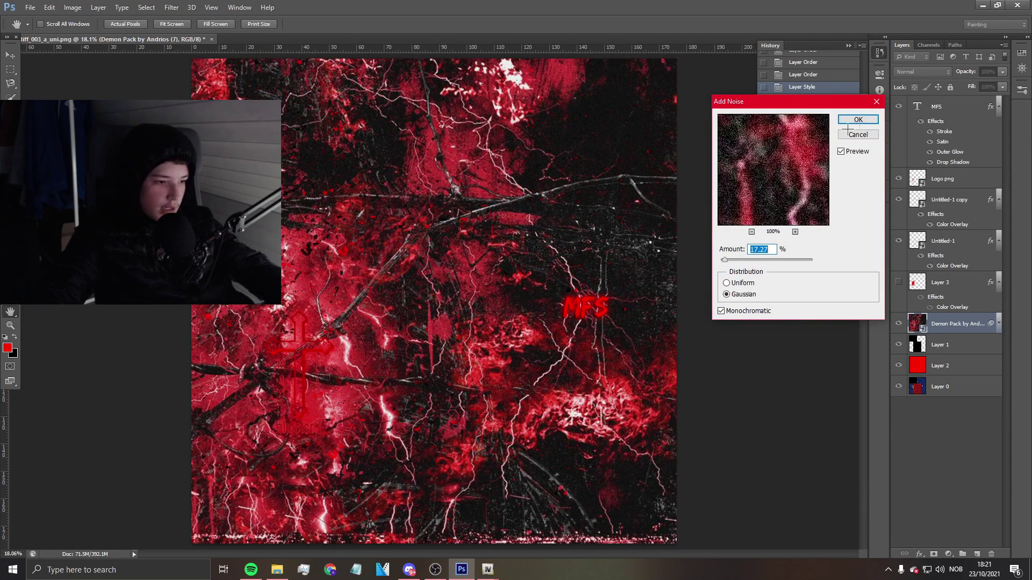
left_click(859, 120)
key("z")
Save the design as PNG over jbib_diff_003_a_uni.png in MFS Clothing Official's Baseball Jersey folder, with smallest compression and no interlacing.
left_click(30, 7)
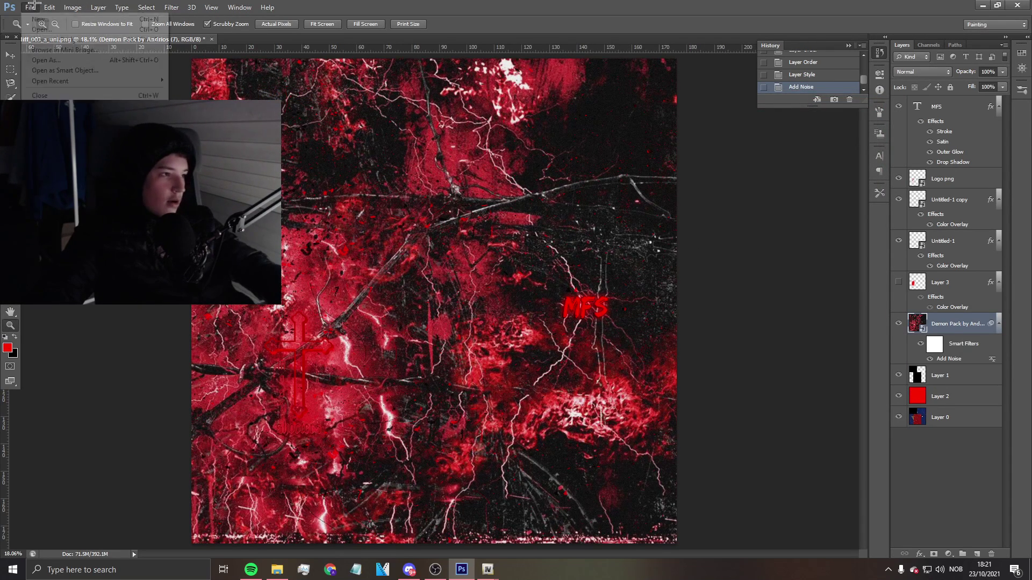
left_click(47, 136)
left_click(426, 281)
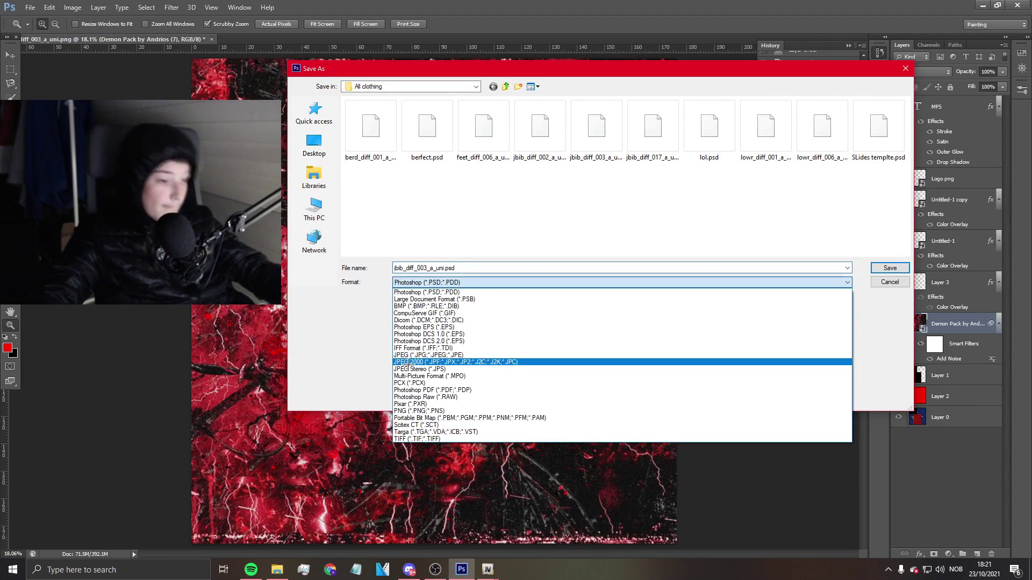
left_click(413, 409)
left_click(314, 177)
left_click(314, 209)
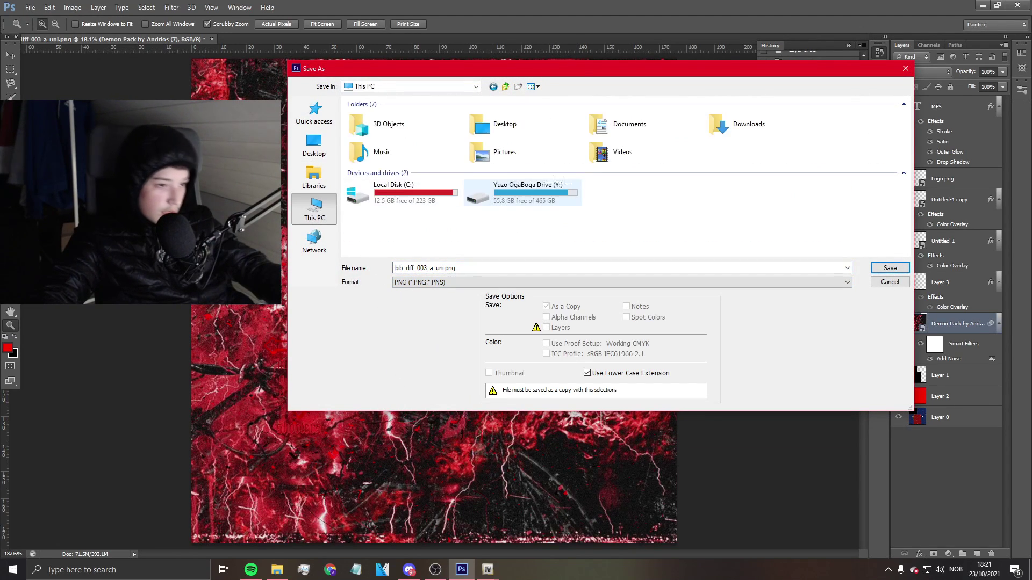
double_click(596, 197)
double_click(385, 134)
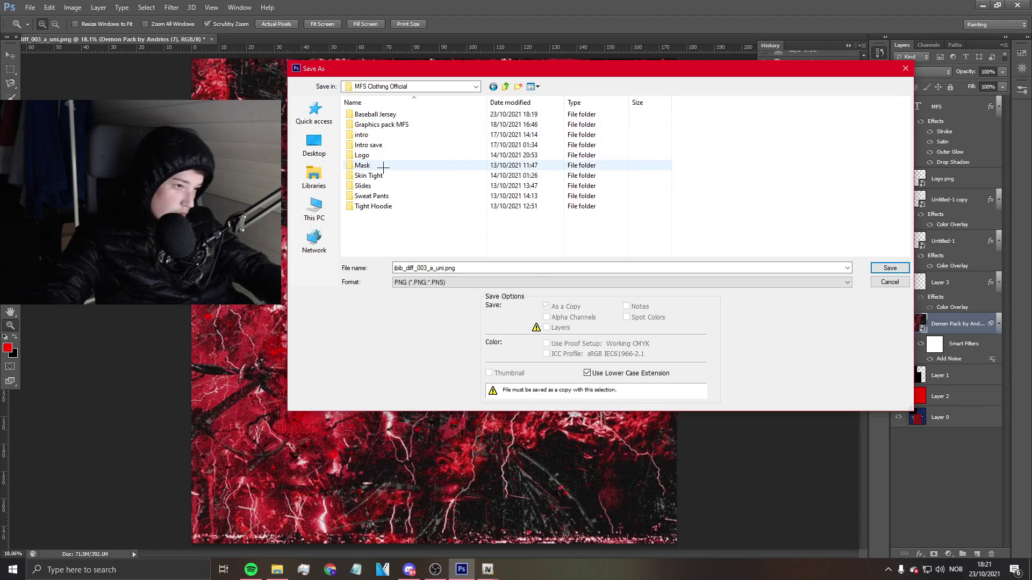
double_click(401, 114)
double_click(377, 129)
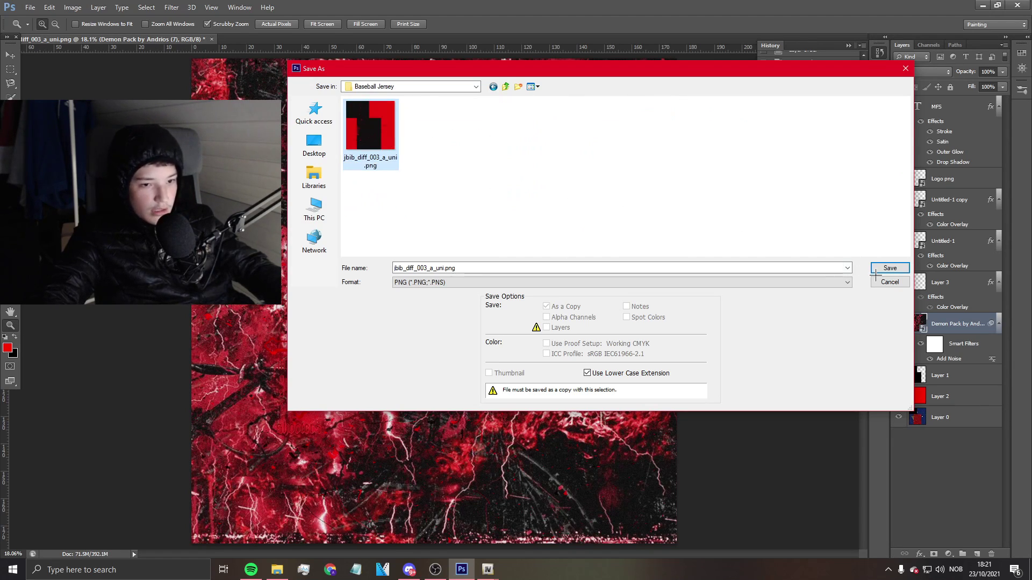
left_click(495, 214)
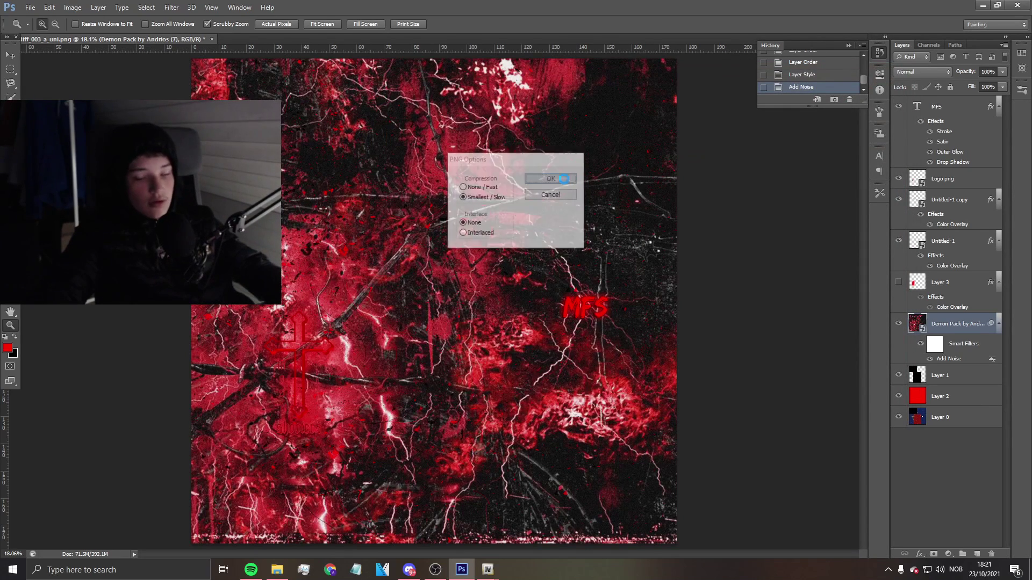
left_click(564, 179)
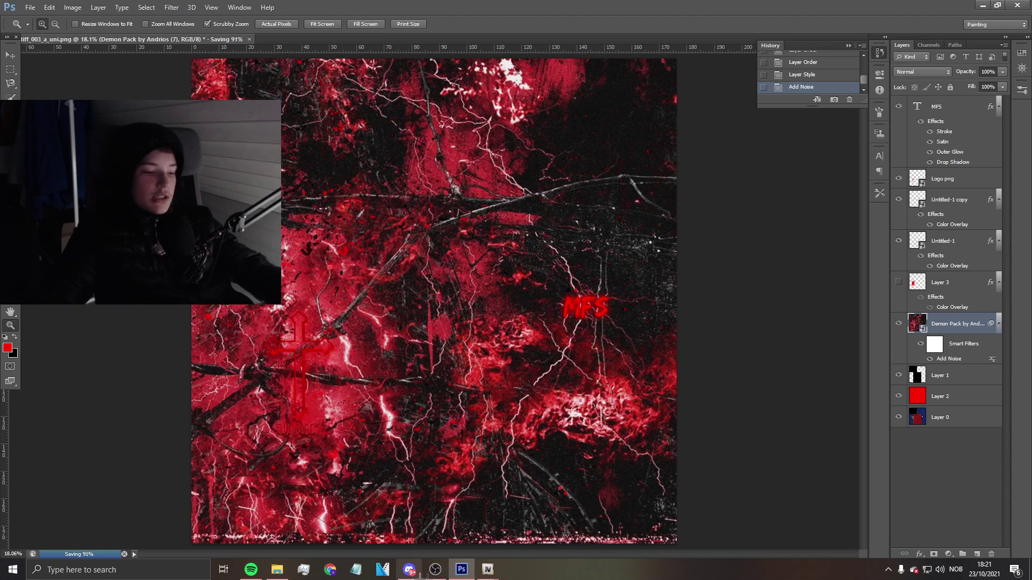
Switch to OpenIV and replace the jbib_diff_003_a_uni texture in Baseball Jersey.ytd with the newly saved PNG.
mouse_move(497, 568)
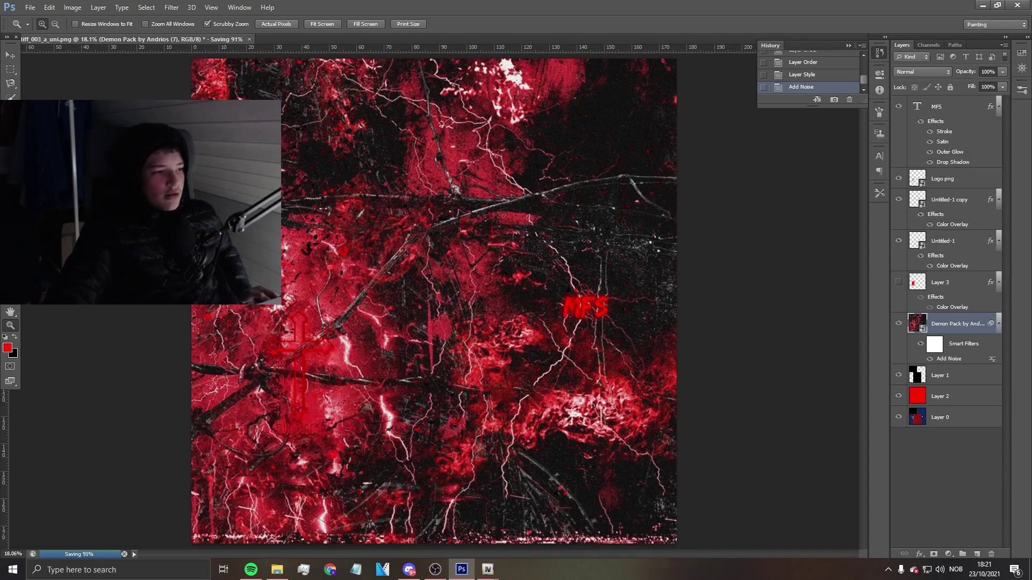
key("b")
left_click(487, 569)
left_click(376, 524)
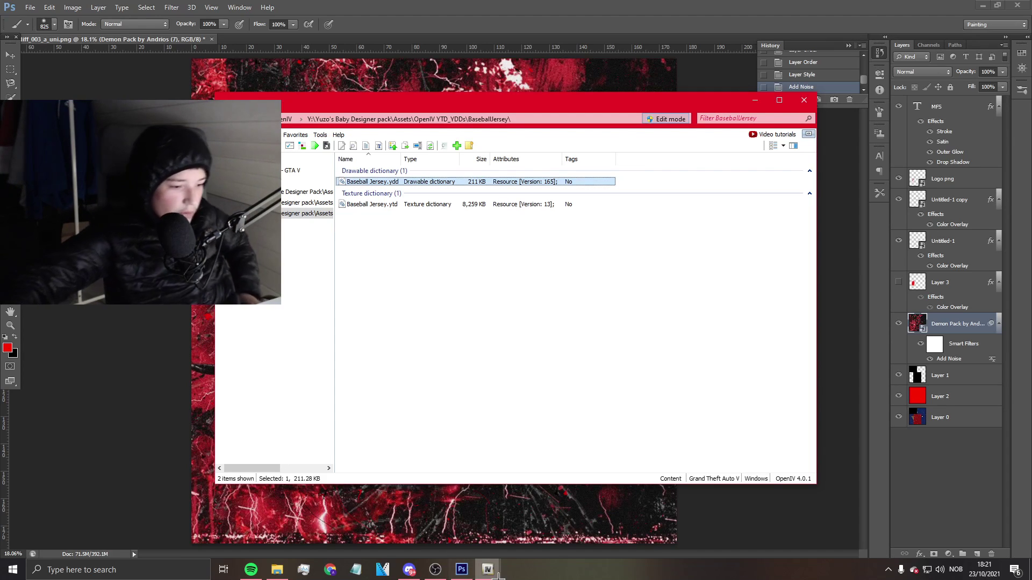
left_click(498, 576)
left_click(528, 487)
left_click(585, 487)
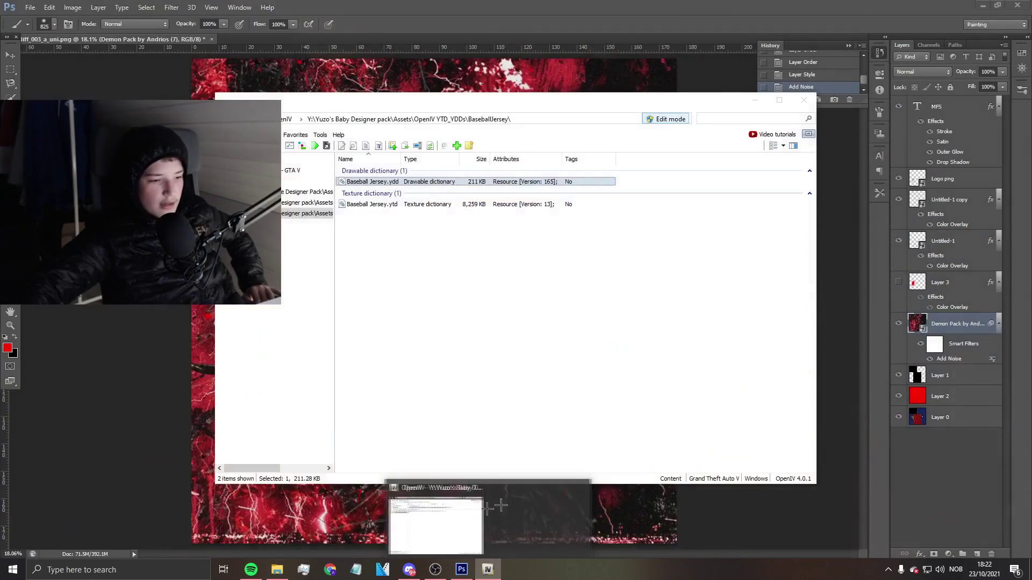
left_click(410, 204)
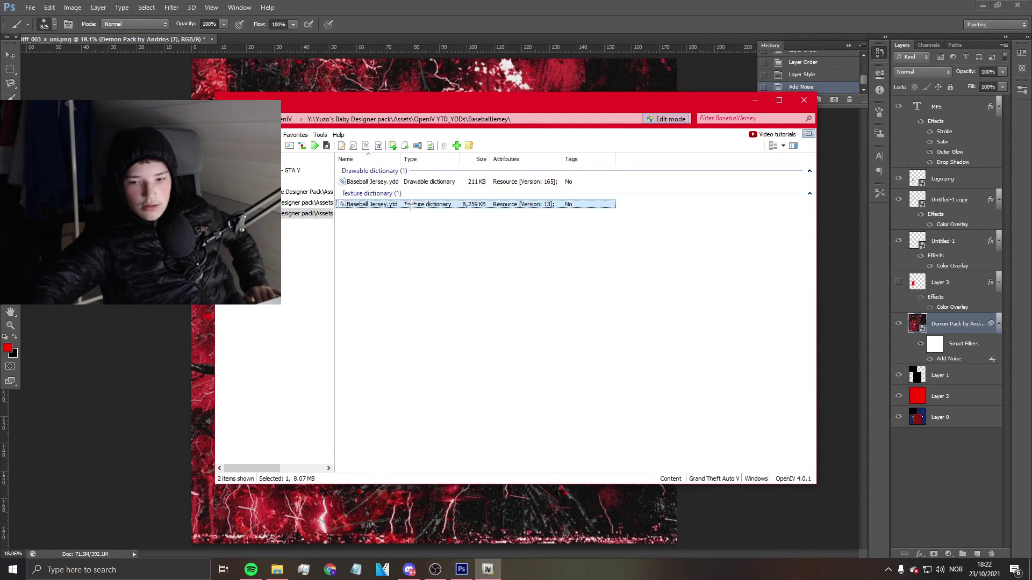
double_click(410, 205)
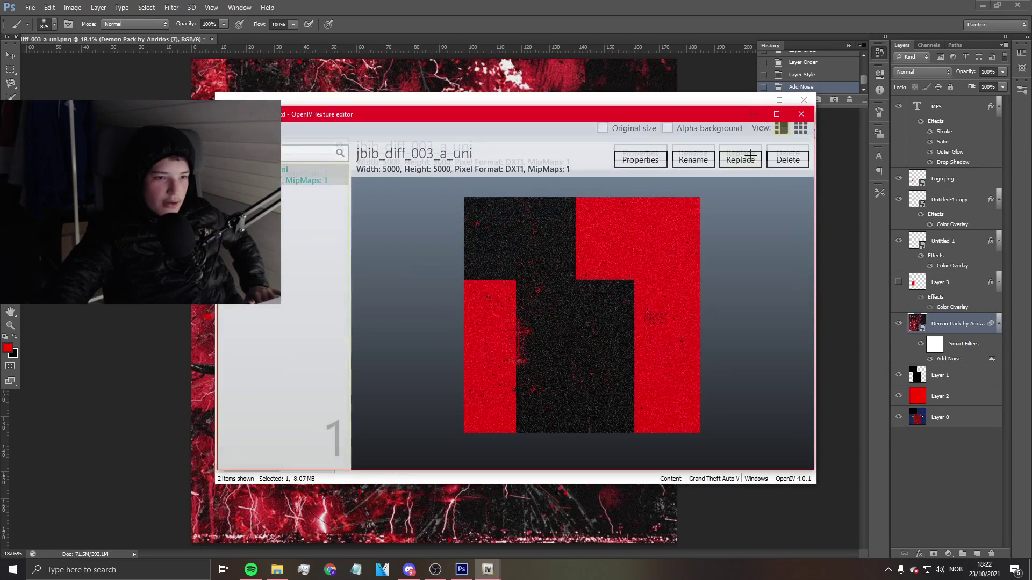
left_click(747, 169)
left_click(339, 212)
left_click(636, 528)
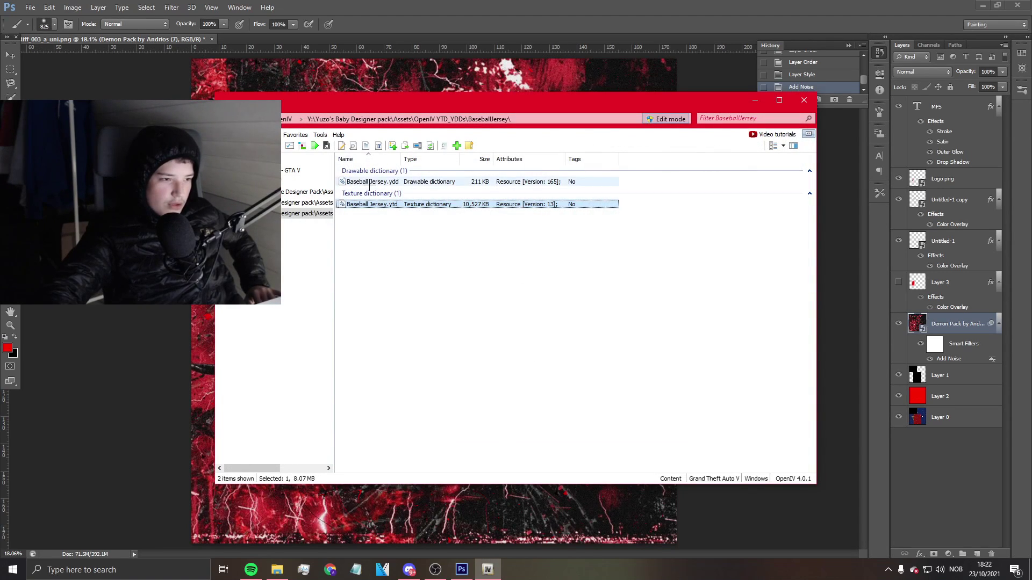
Open Baseball Jersey.ydd in a maximized model viewer and examine the grunge texture on the jersey's sides, sleeves and back.
left_click(375, 182)
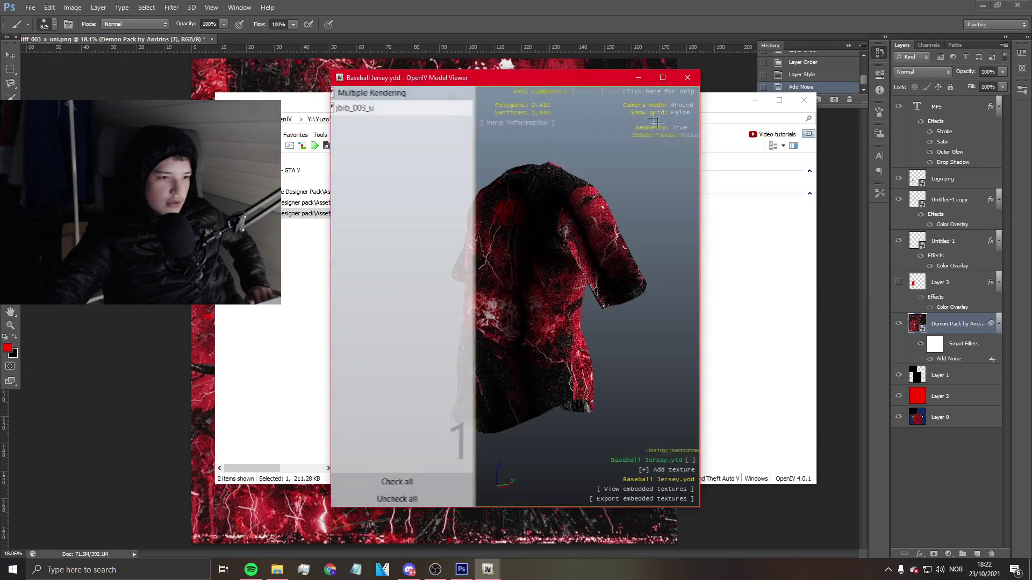
left_click(661, 77)
left_click_drag(661, 88, 597, 195)
left_click_drag(693, 266, 622, 275)
left_click_drag(749, 271, 518, 247)
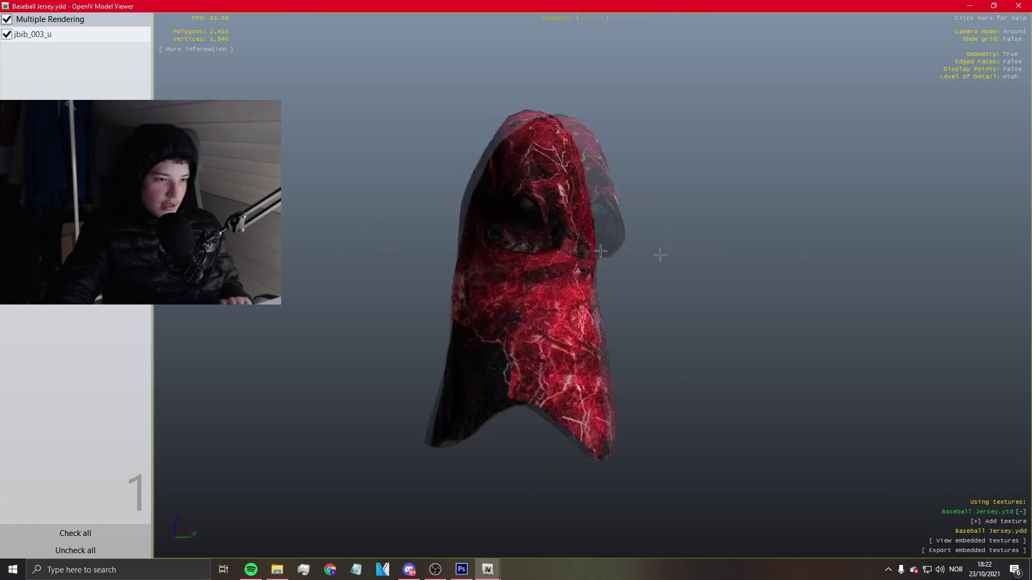
left_click_drag(648, 302, 707, 222)
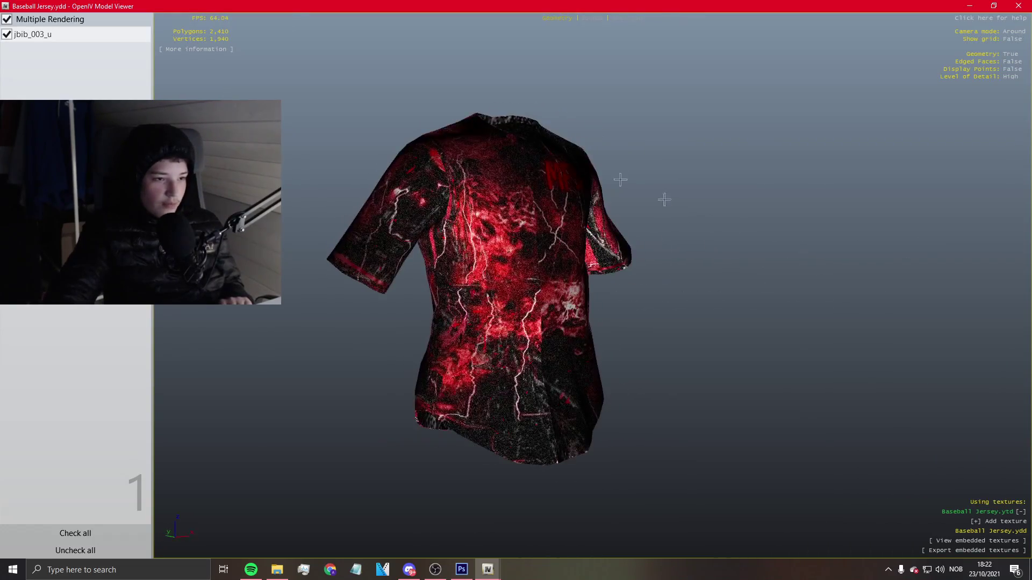
Clear the model viewer, Photoshop and OpenIV windows away to show the desktop.
left_click(972, 4)
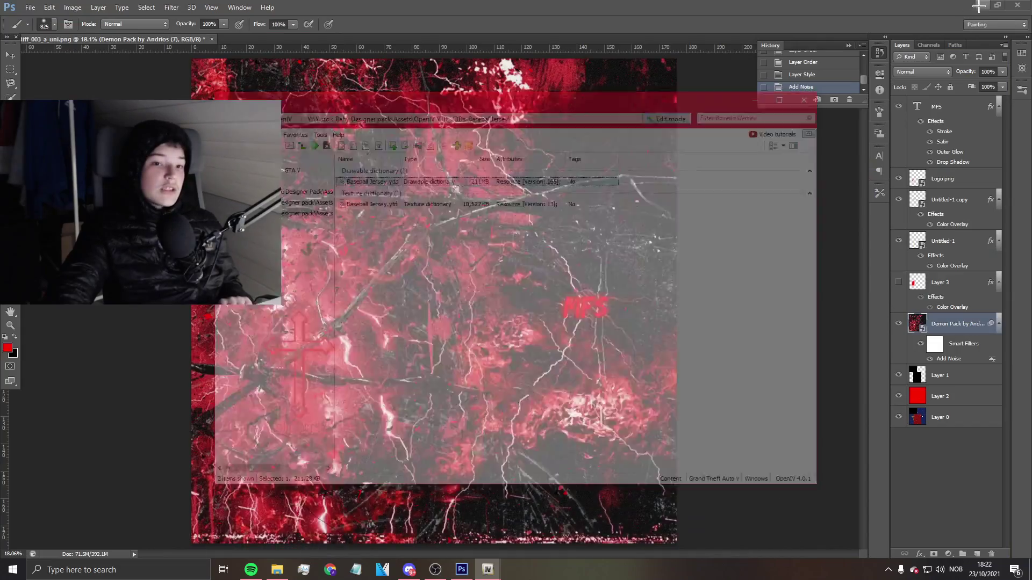
left_click(972, 4)
left_click(754, 101)
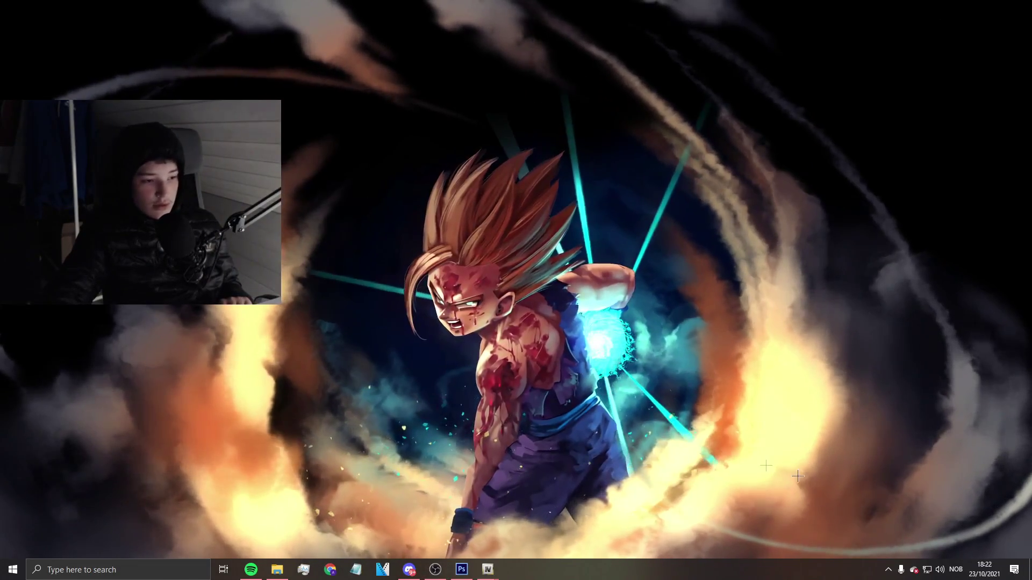